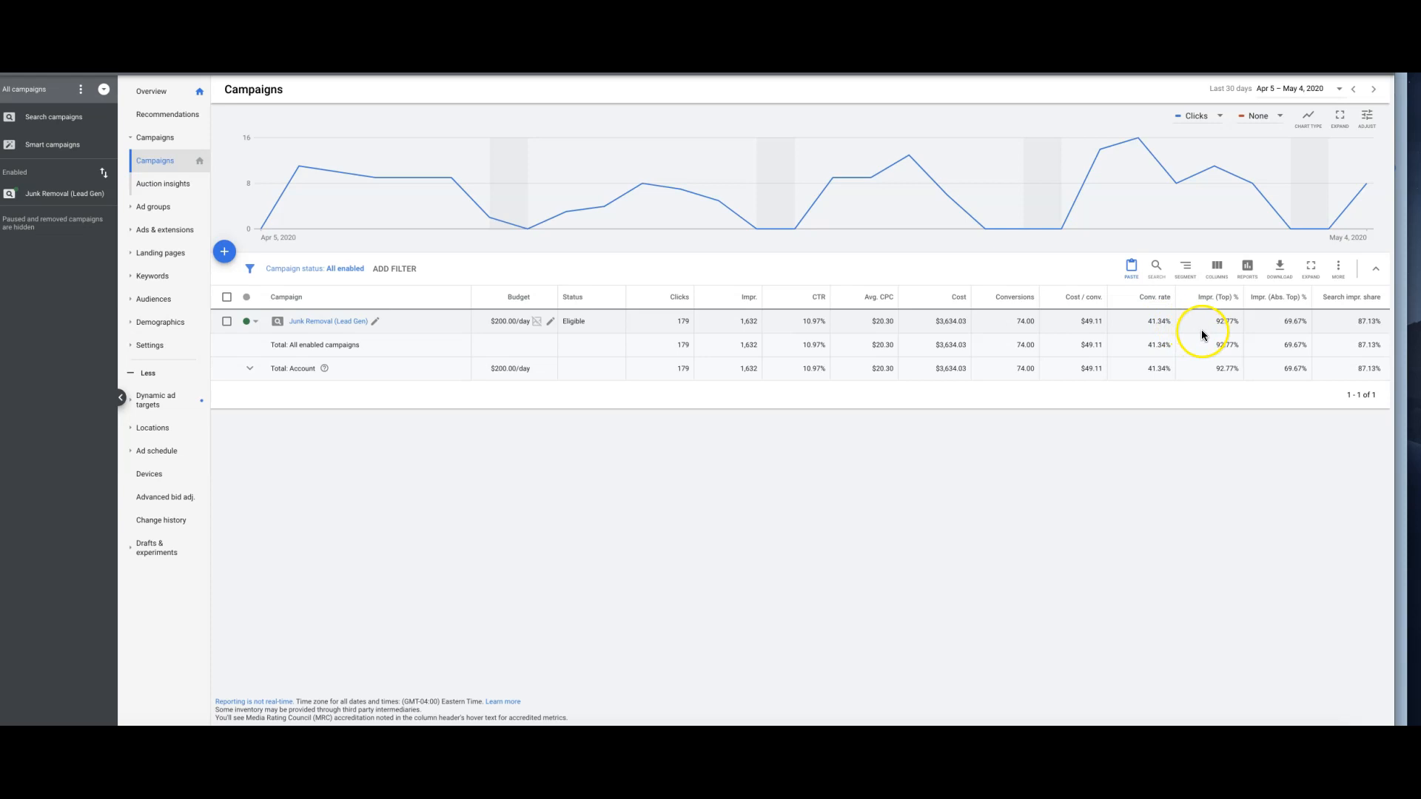
- Review the definitions of the top impression, absolute top impression and search impression share metrics in the campaign table
mouse_move(1224, 322)
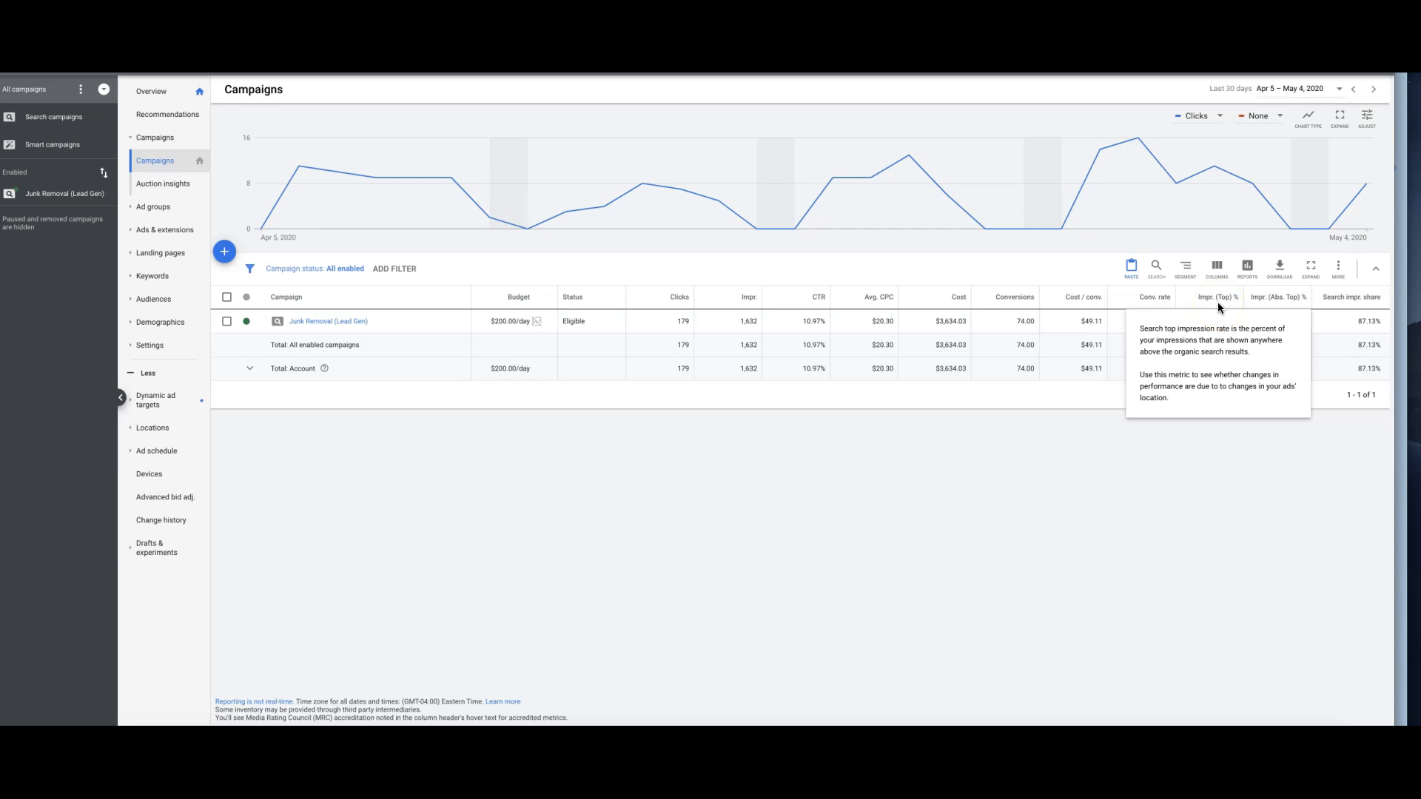
mouse_move(1273, 304)
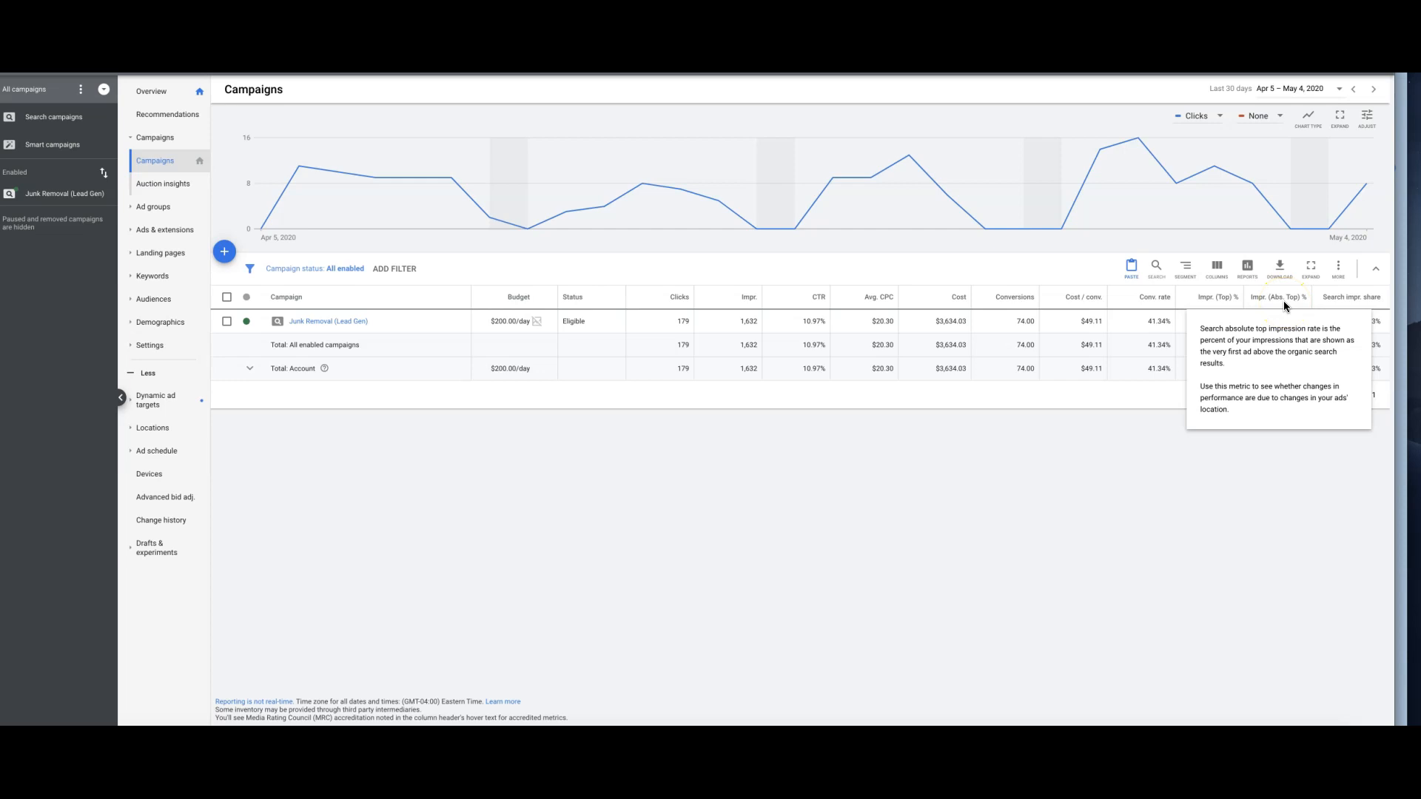
mouse_move(1357, 305)
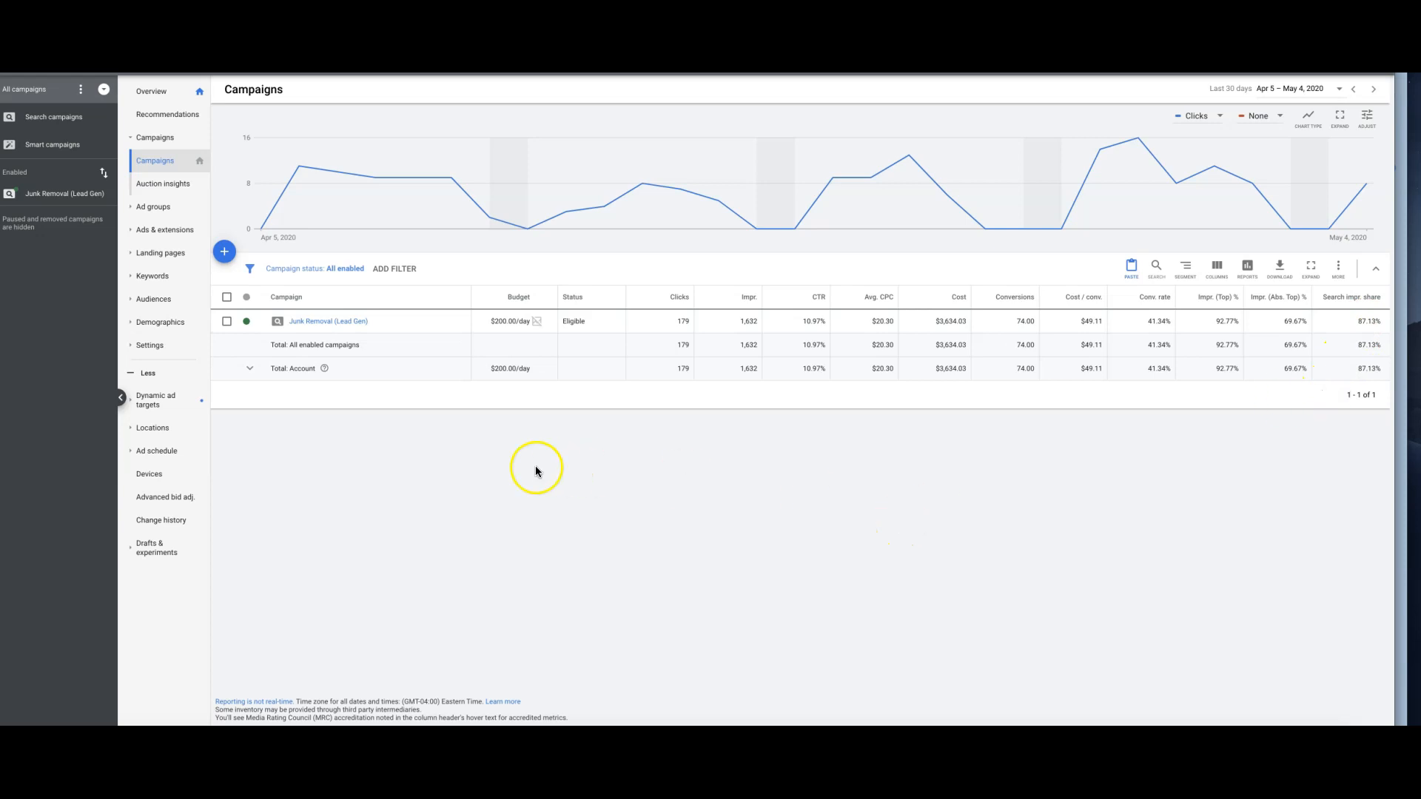
- Open the Junk Removal (Lead Gen) campaign and review the performance of its ad groups
left_click(339, 323)
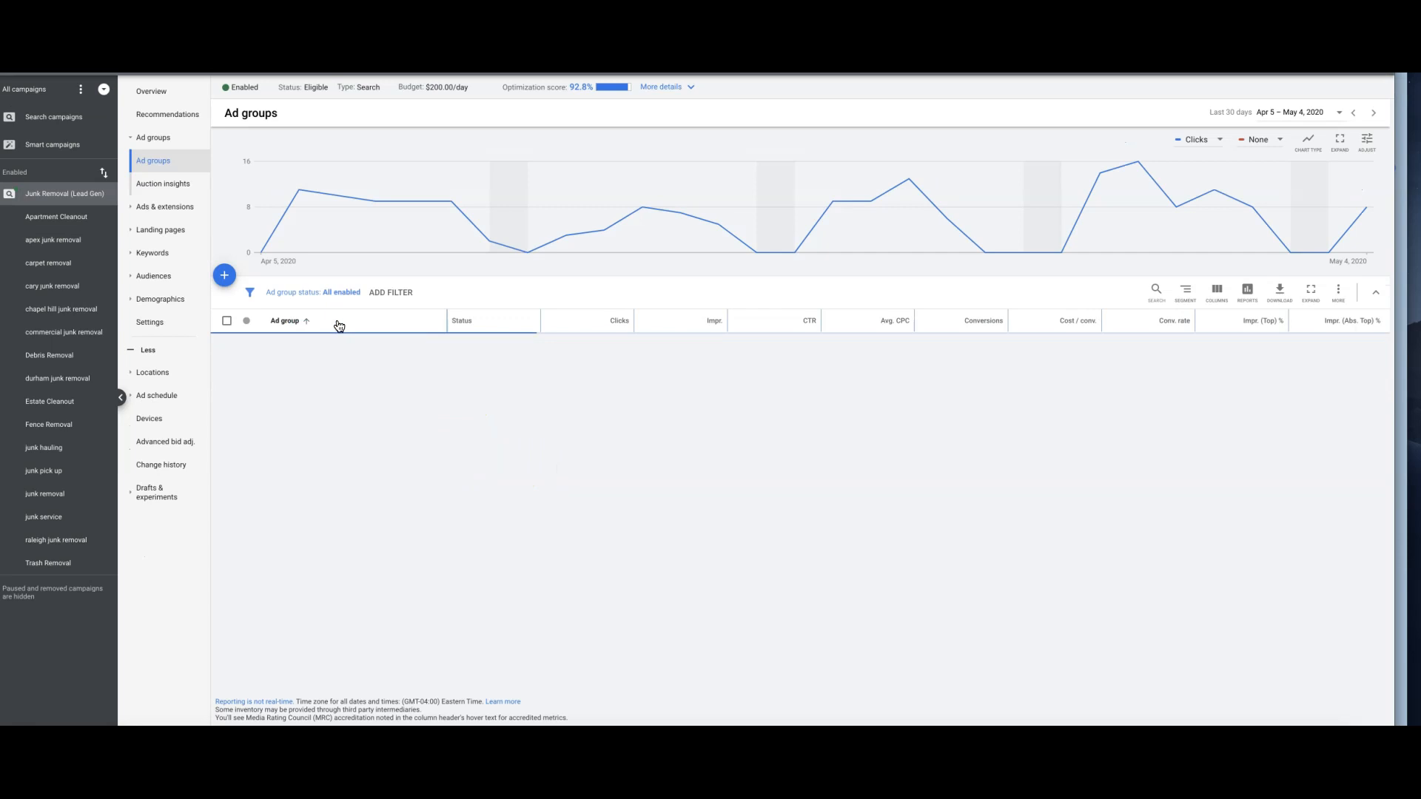
scroll(496, 373, "down", 1)
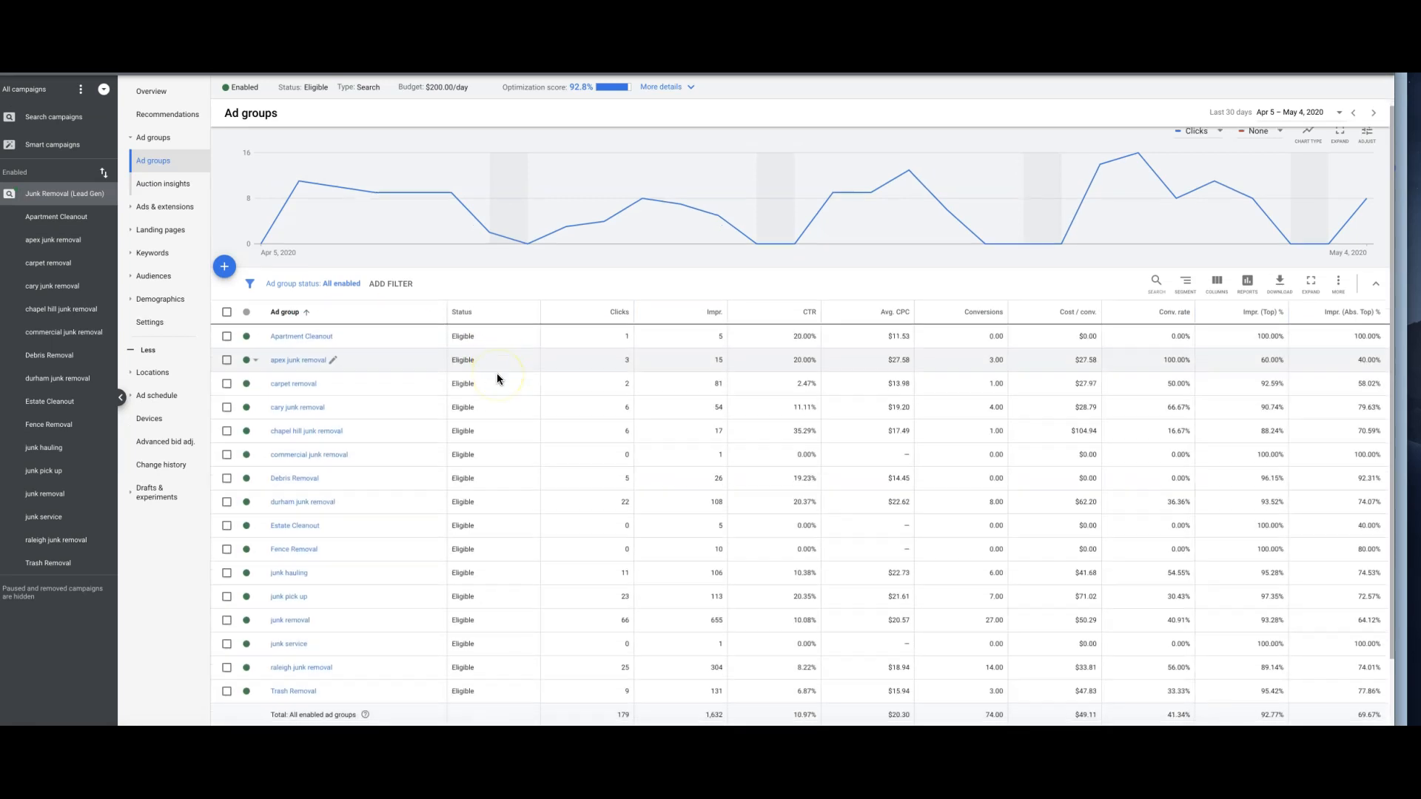
scroll(497, 374, "down", 1)
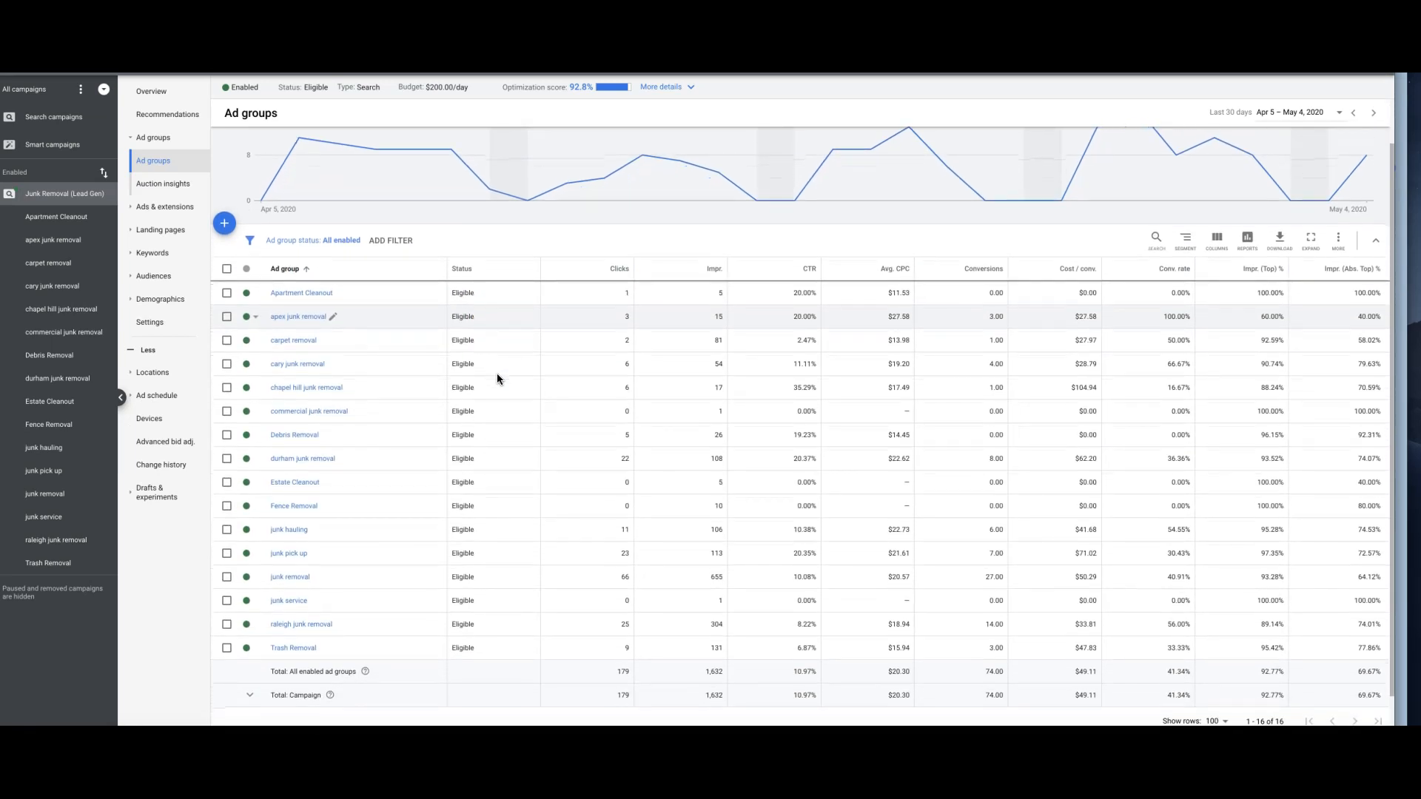
mouse_move(406, 505)
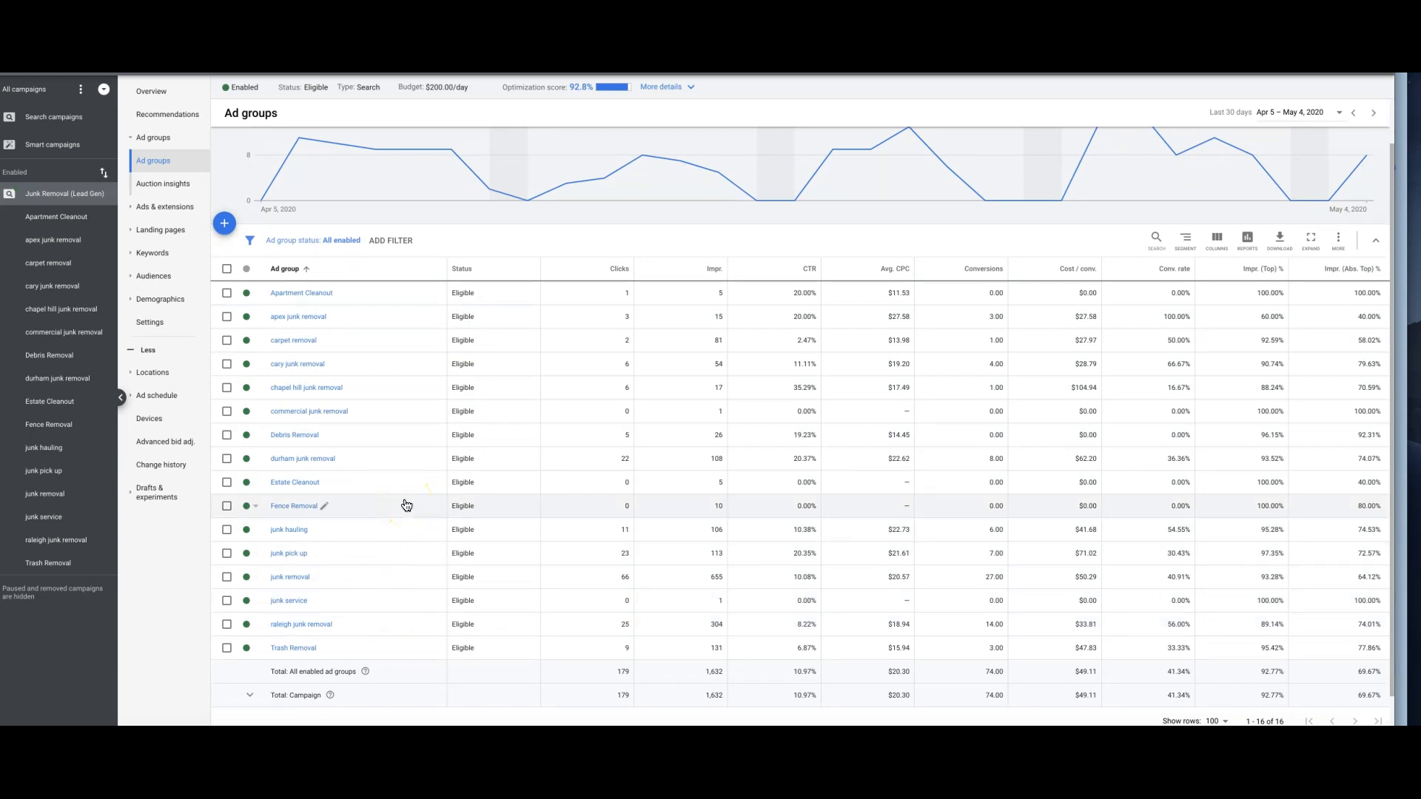
- Set the campaign's device bid adjustment for computers to a 20% decrease and save it
left_click(161, 422)
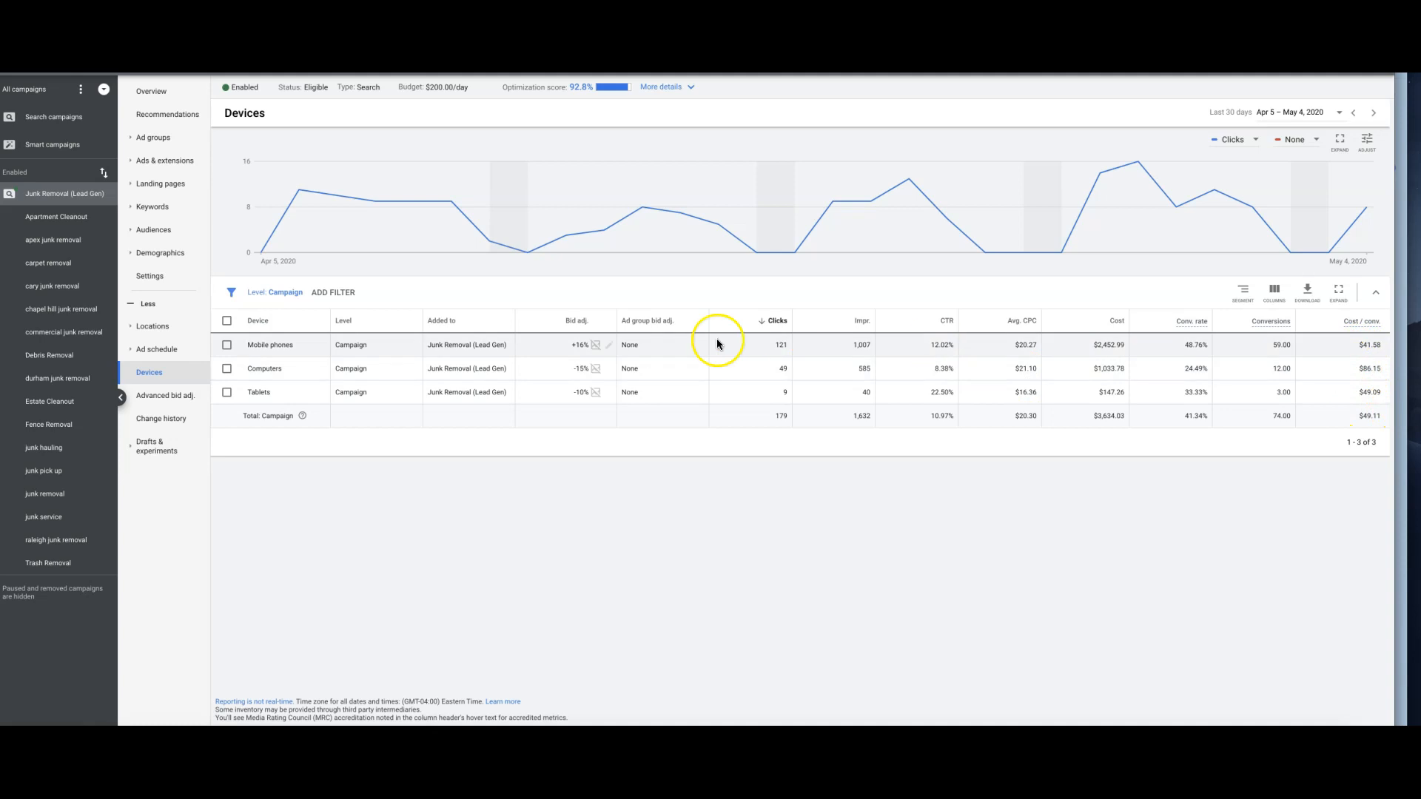
left_click(582, 371)
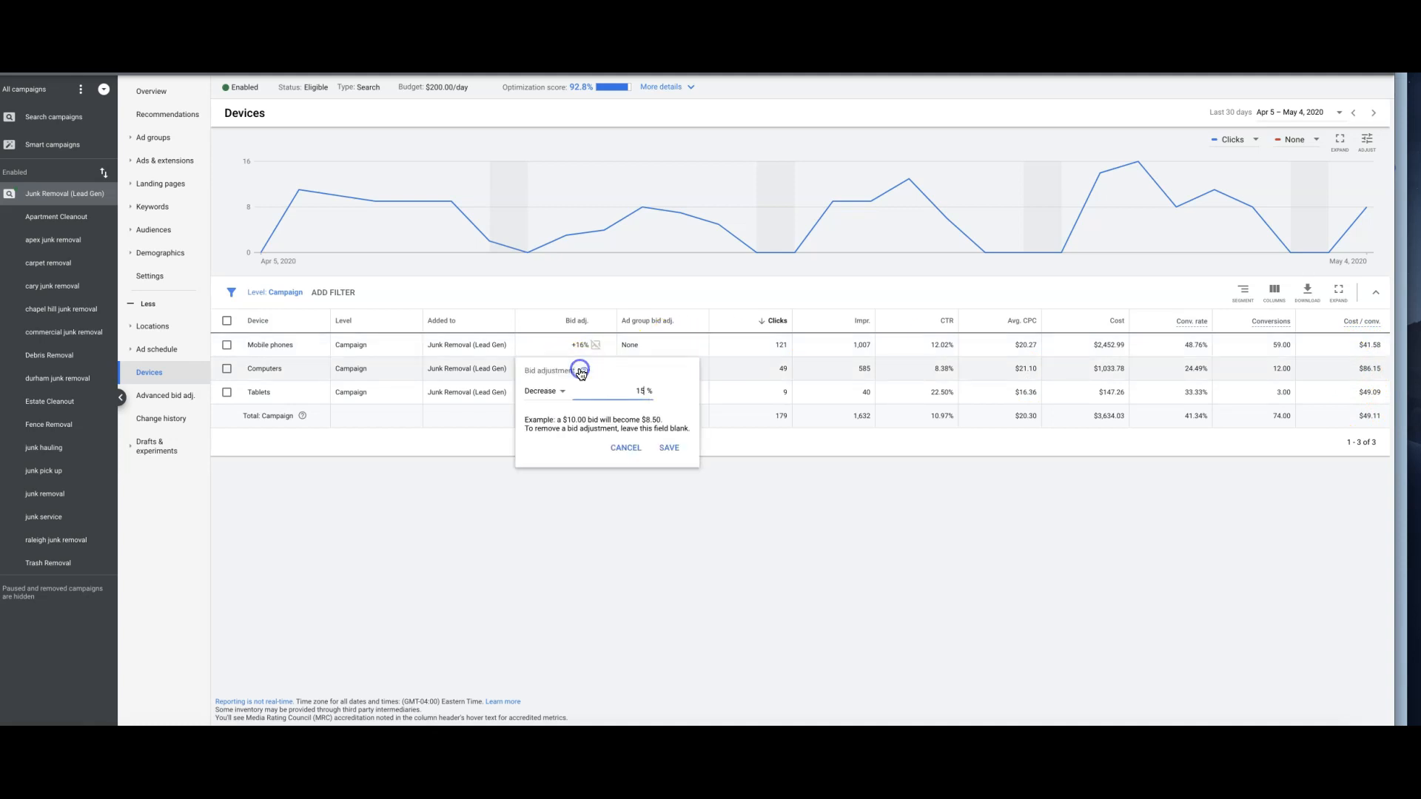
left_click(639, 390)
double_click(634, 390)
type("20")
left_click(672, 447)
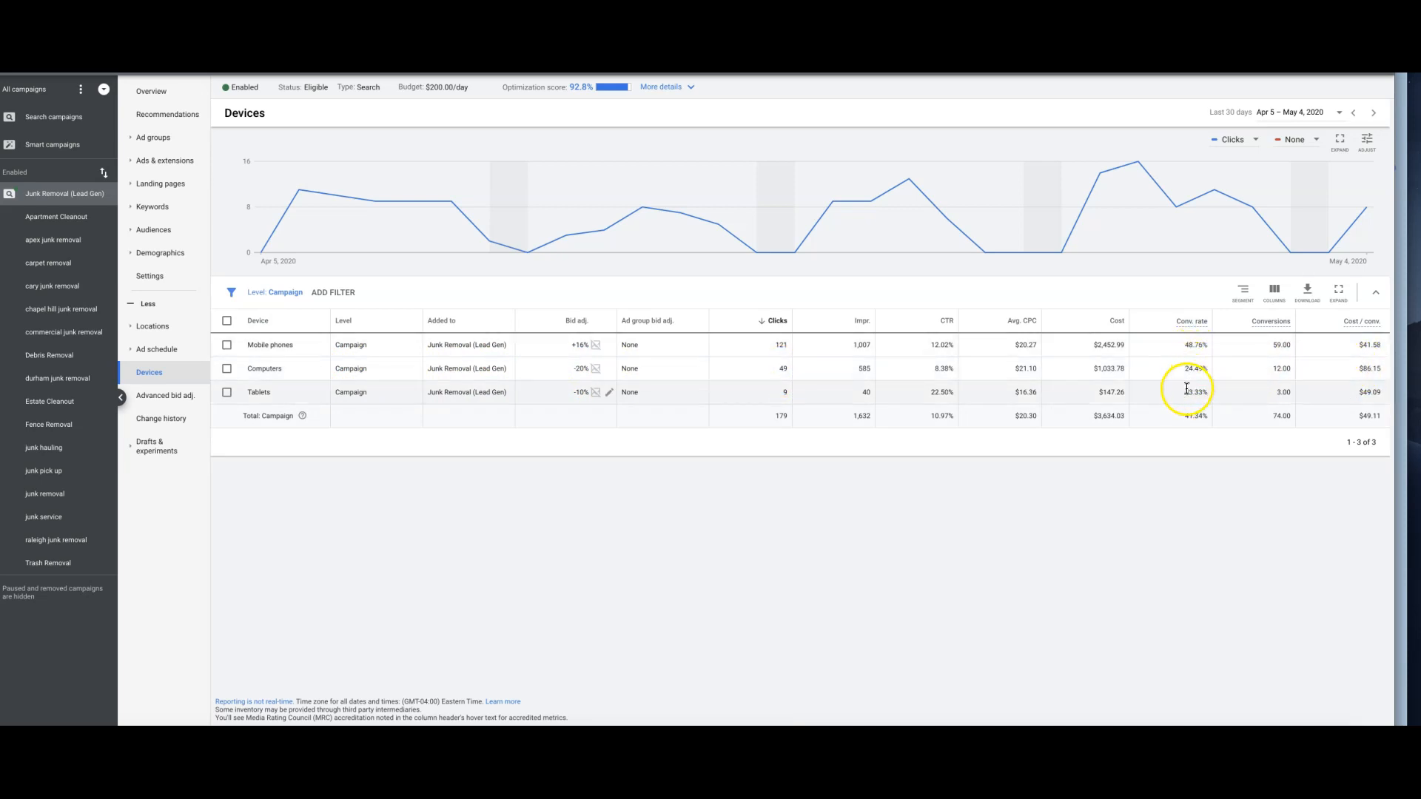
- Set the campaign's device bid adjustment for tablets to a 5% decrease and save it
left_click(579, 400)
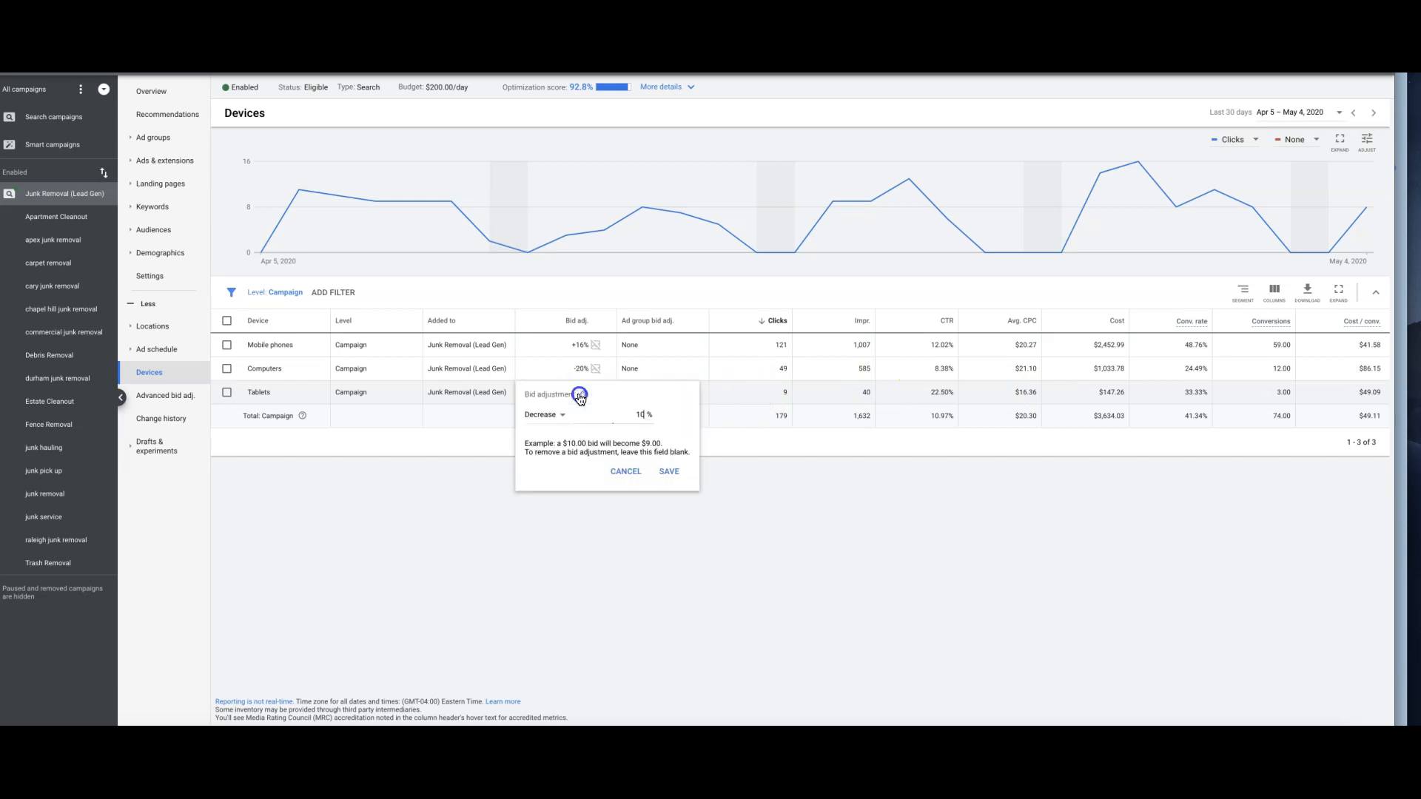
double_click(644, 414)
left_click(670, 471)
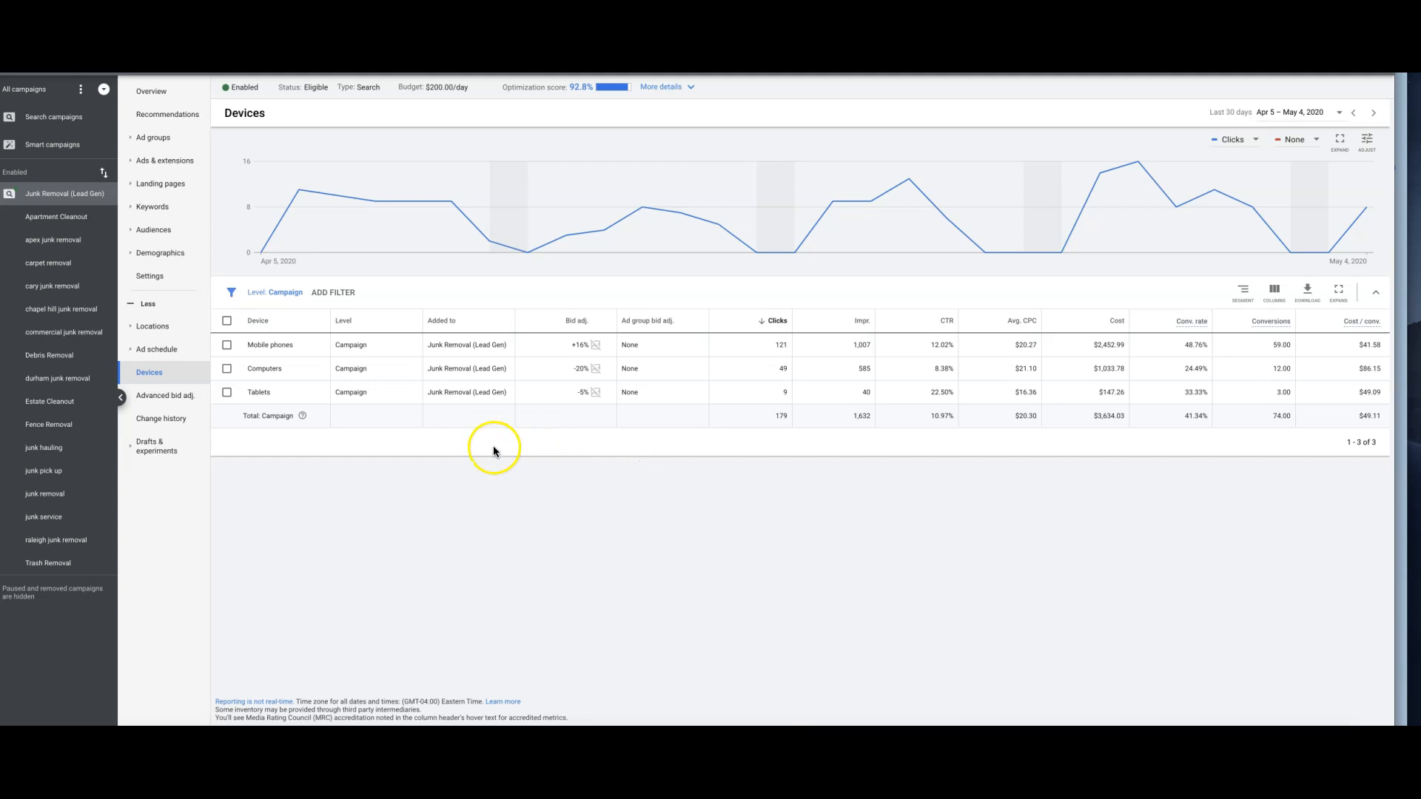
- Examine the campaign's advanced bid adjustment for calls, including its interactions, interaction coverage and conversion metrics
left_click(164, 397)
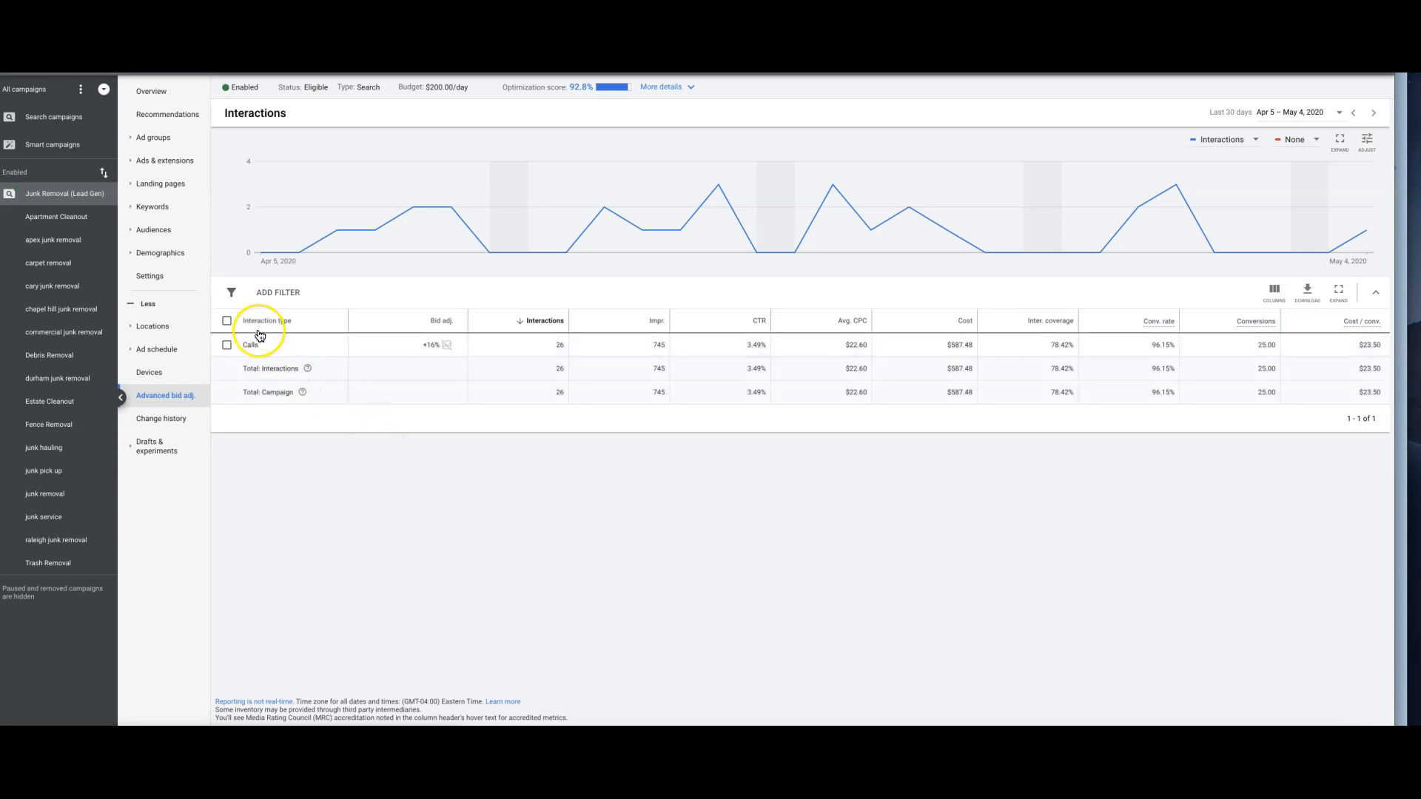
mouse_move(259, 330)
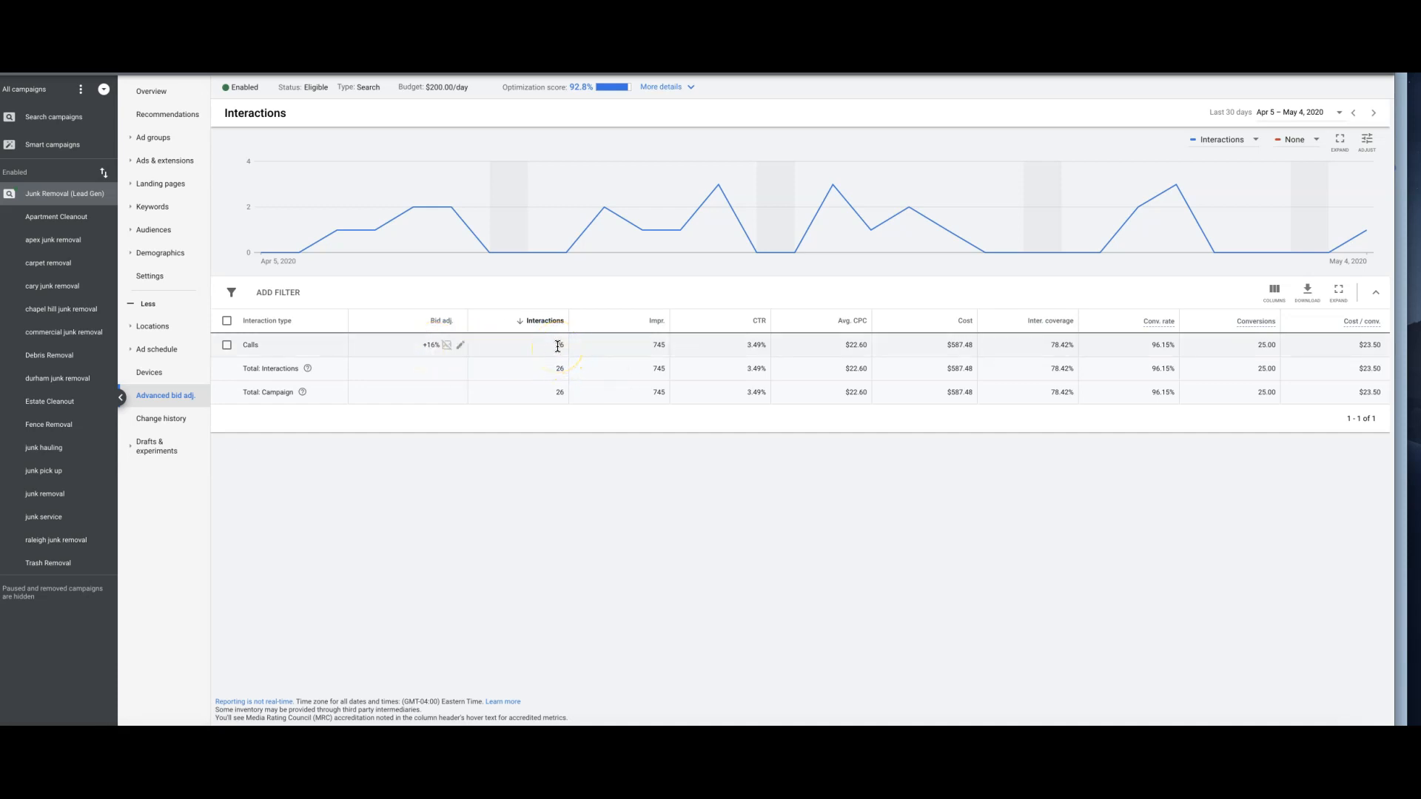
left_click(893, 491)
mouse_move(1049, 322)
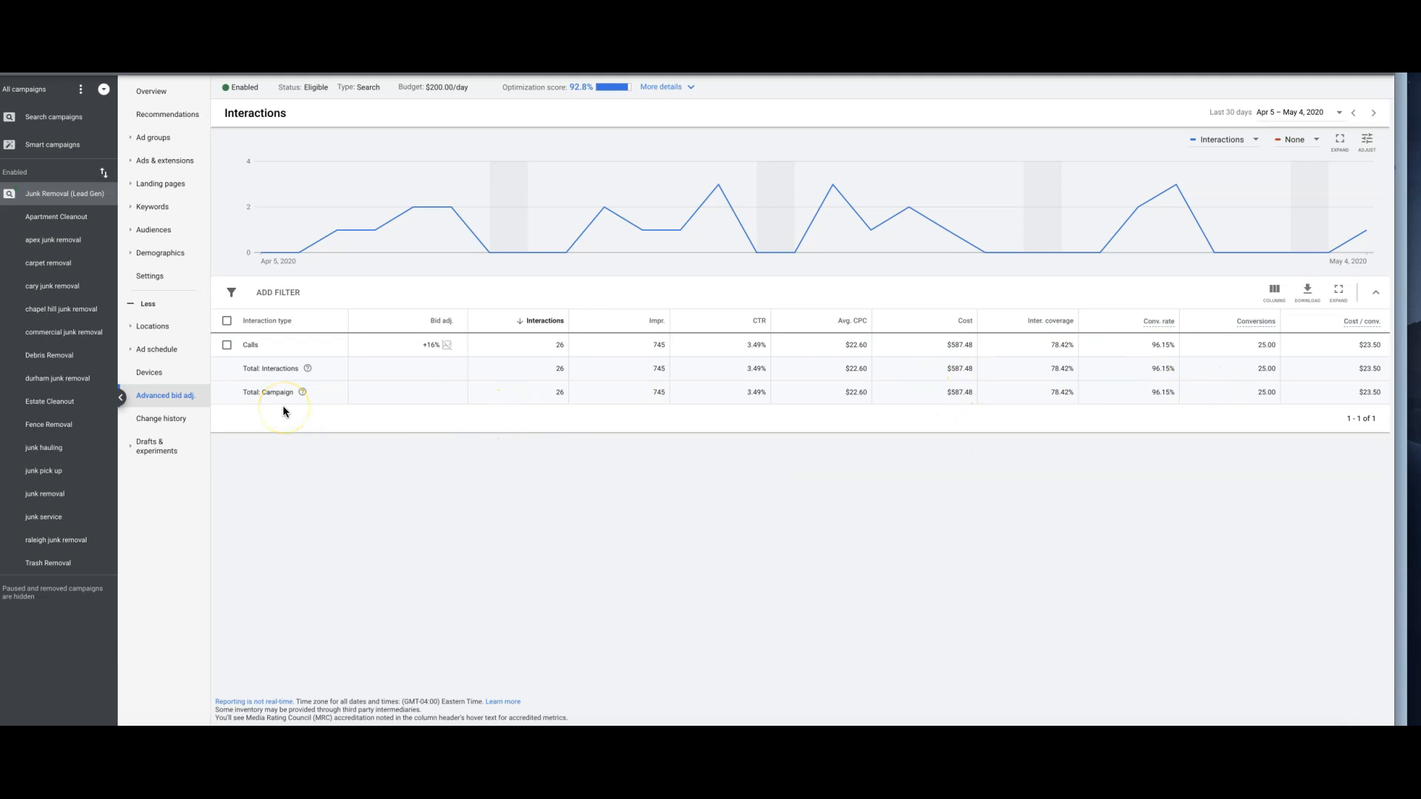
- Set the bid adjustment for the Fridays 8:00 AM - 6:00 PM ad schedule to a 2% increase
left_click(151, 351)
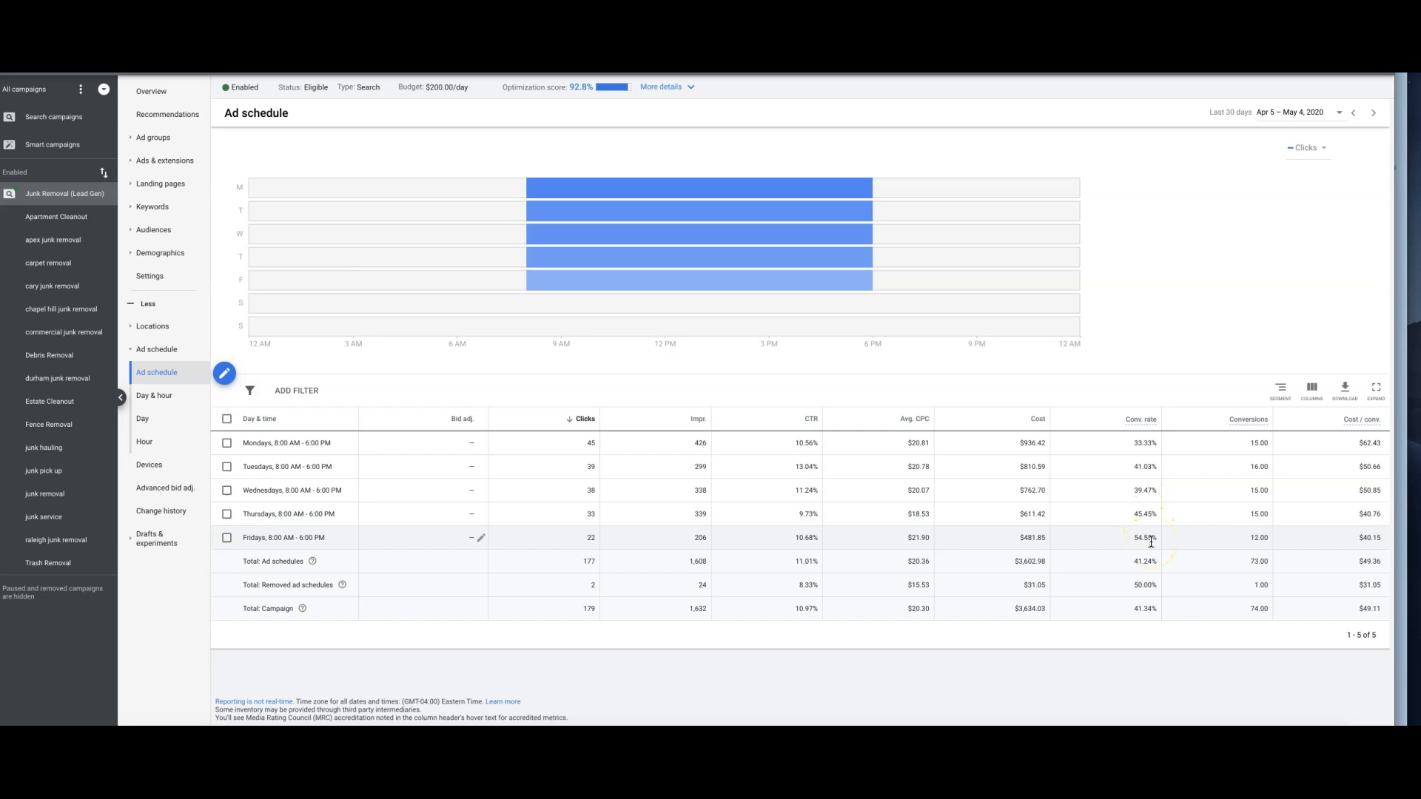
left_click(472, 543)
type("2")
left_click(513, 617)
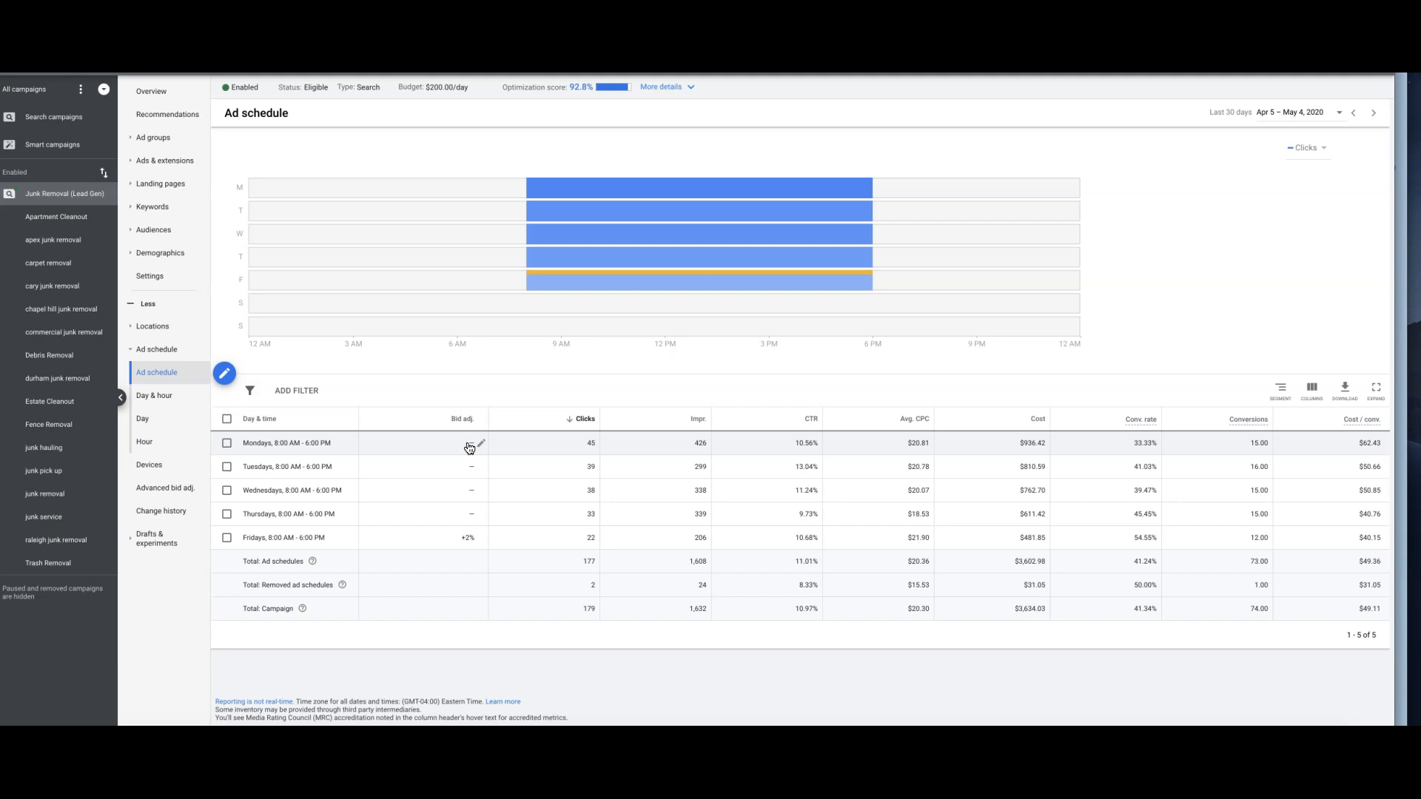
- Set the bid adjustment for the Thursdays 8:00 AM - 6:00 PM ad schedule to a 2% increase
left_click(470, 518)
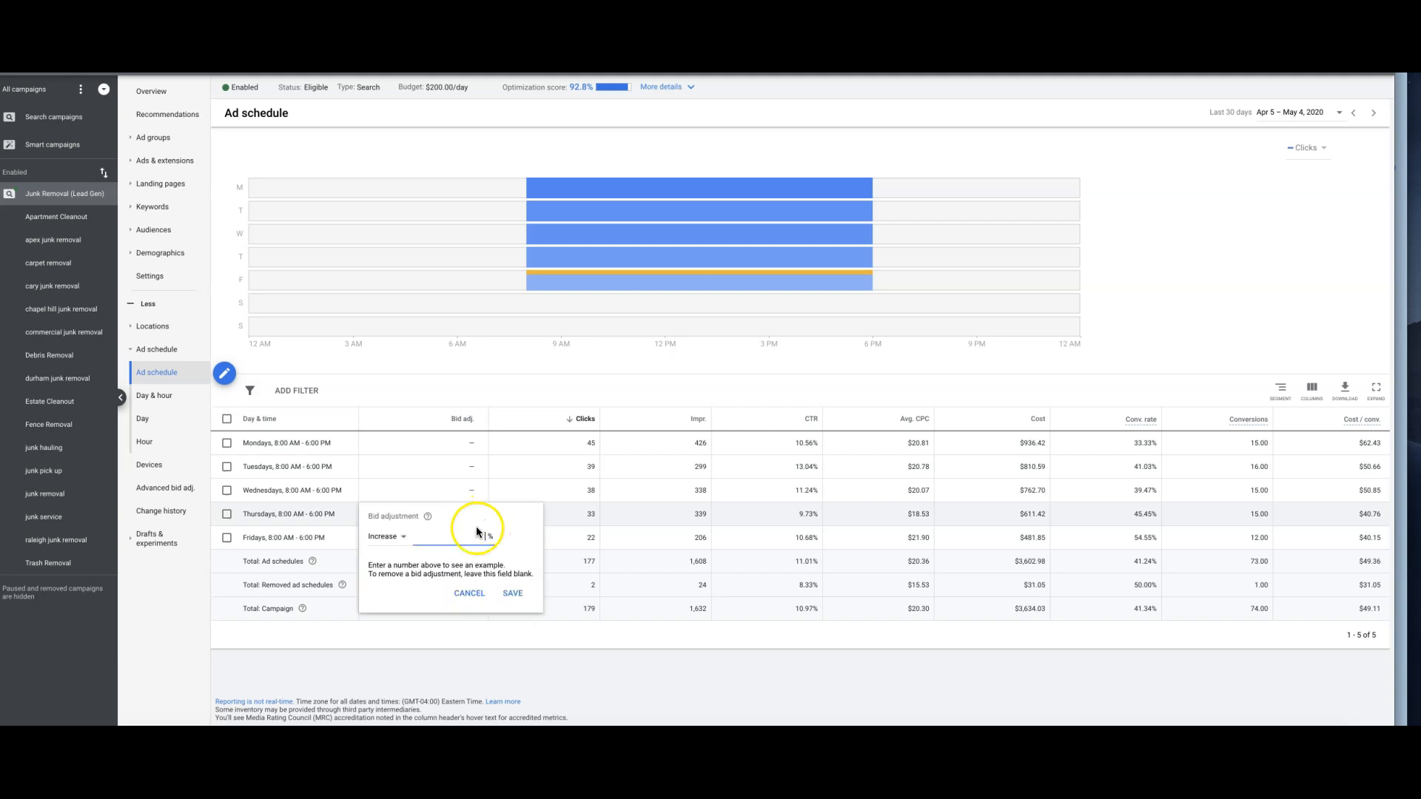
type("2")
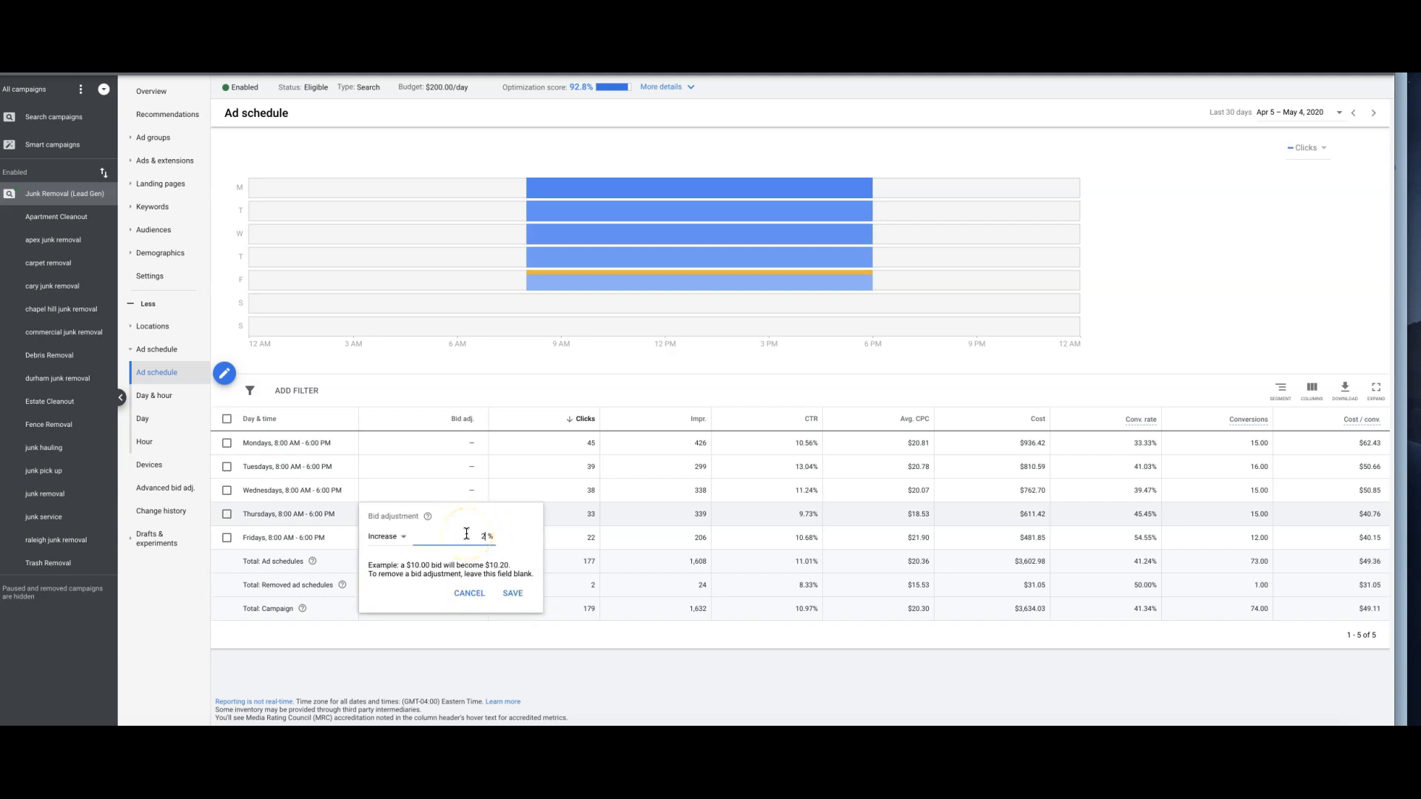
left_click(513, 593)
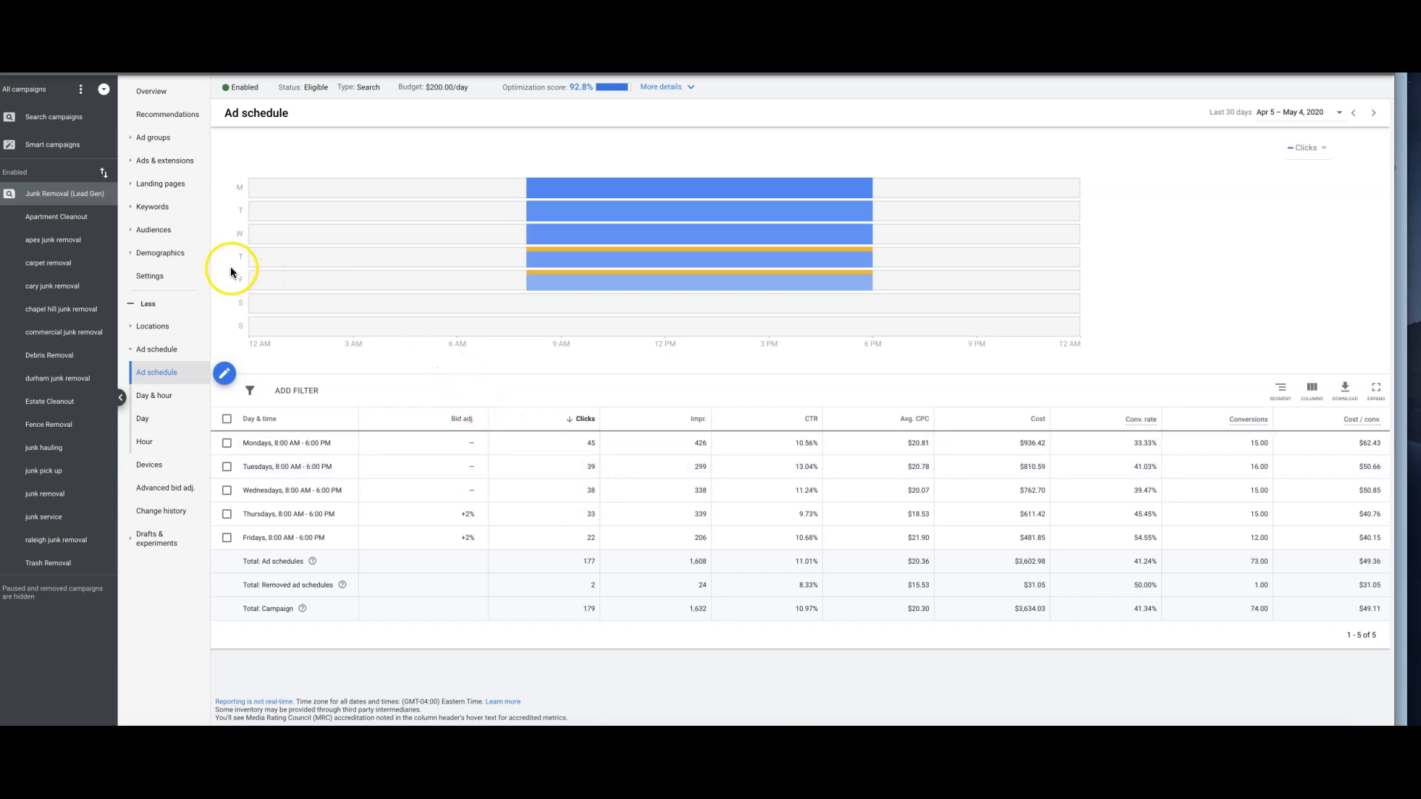
- Examine the campaign's search keywords, comparing their clicks, conversion rate, conversions and cost per conversion
left_click(157, 211)
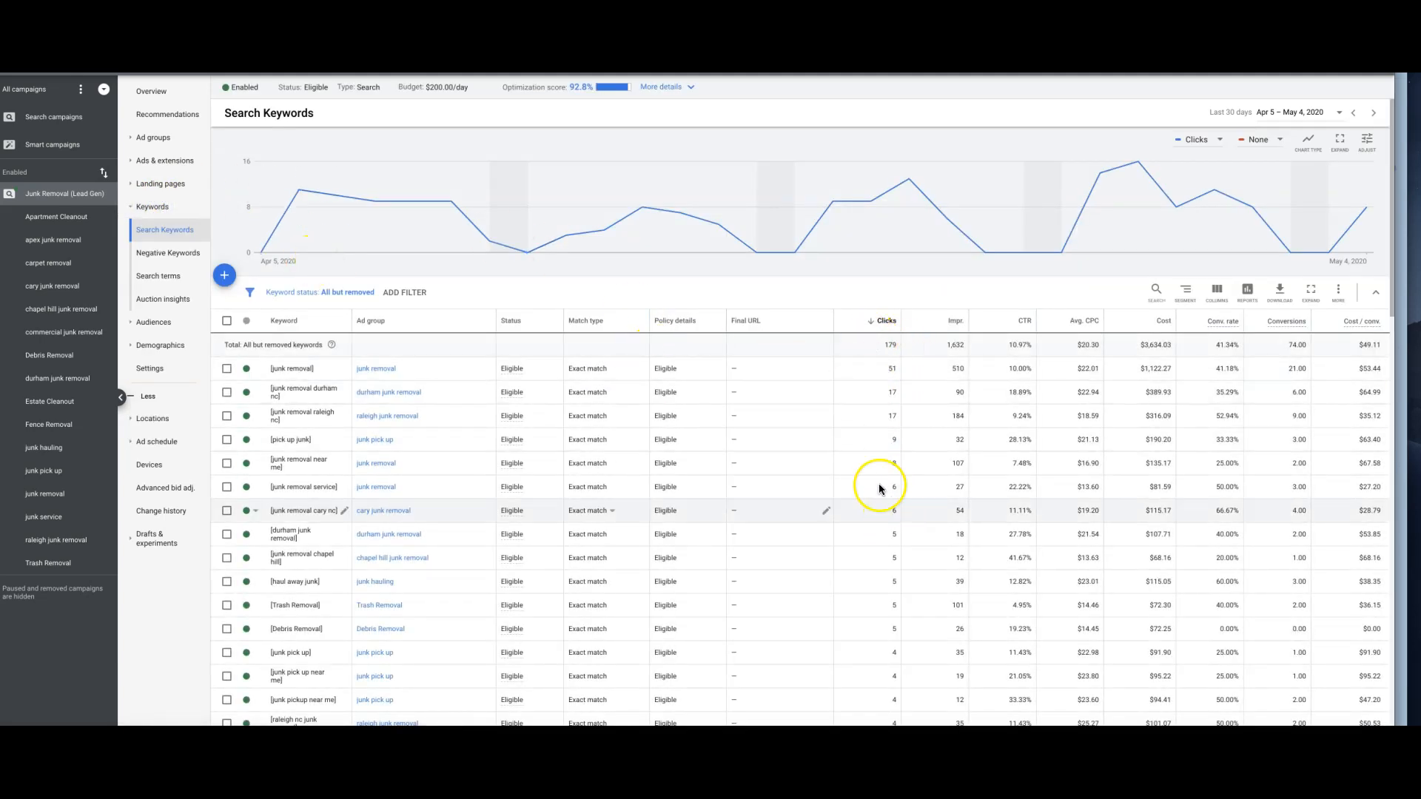
scroll(754, 444, "down", 1)
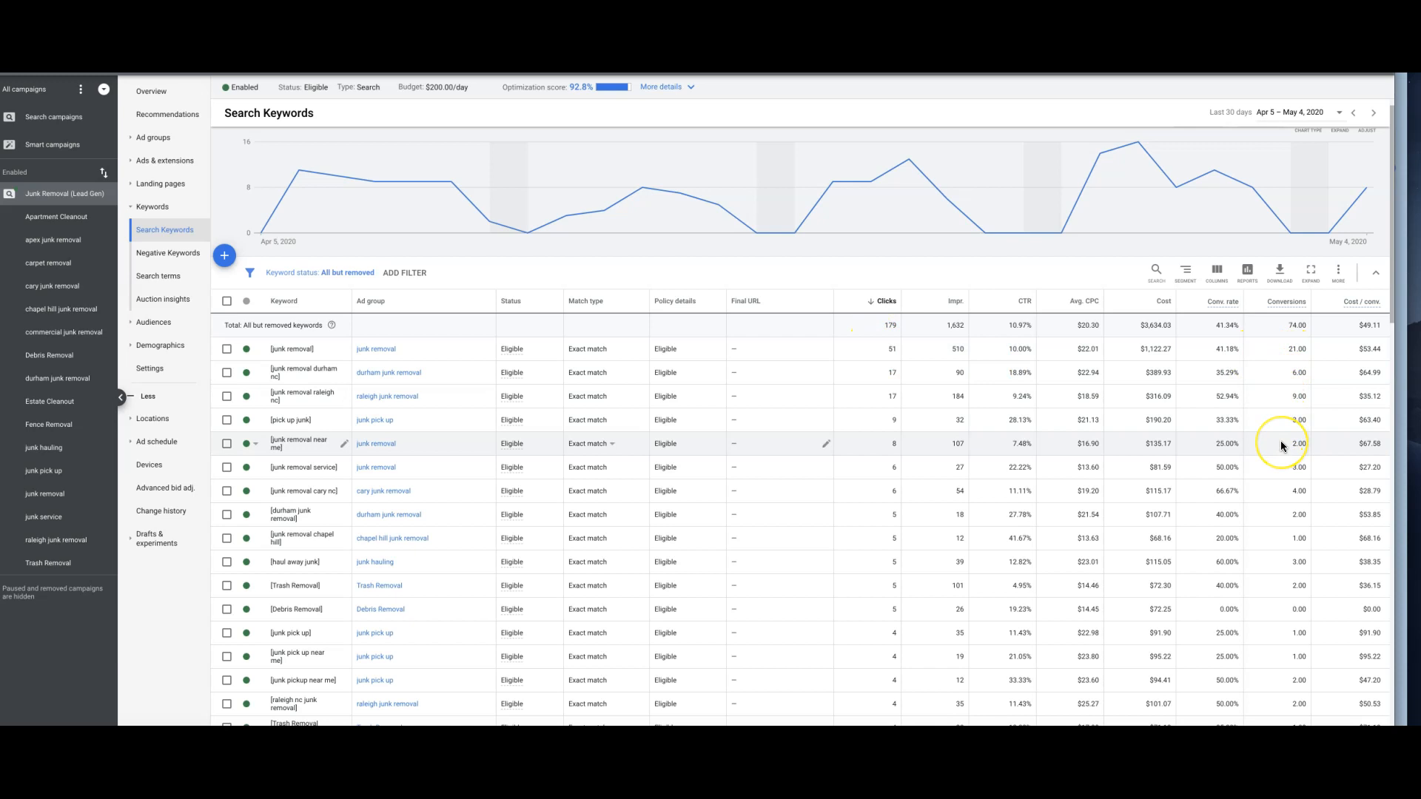
scroll(1281, 441, "down", 1)
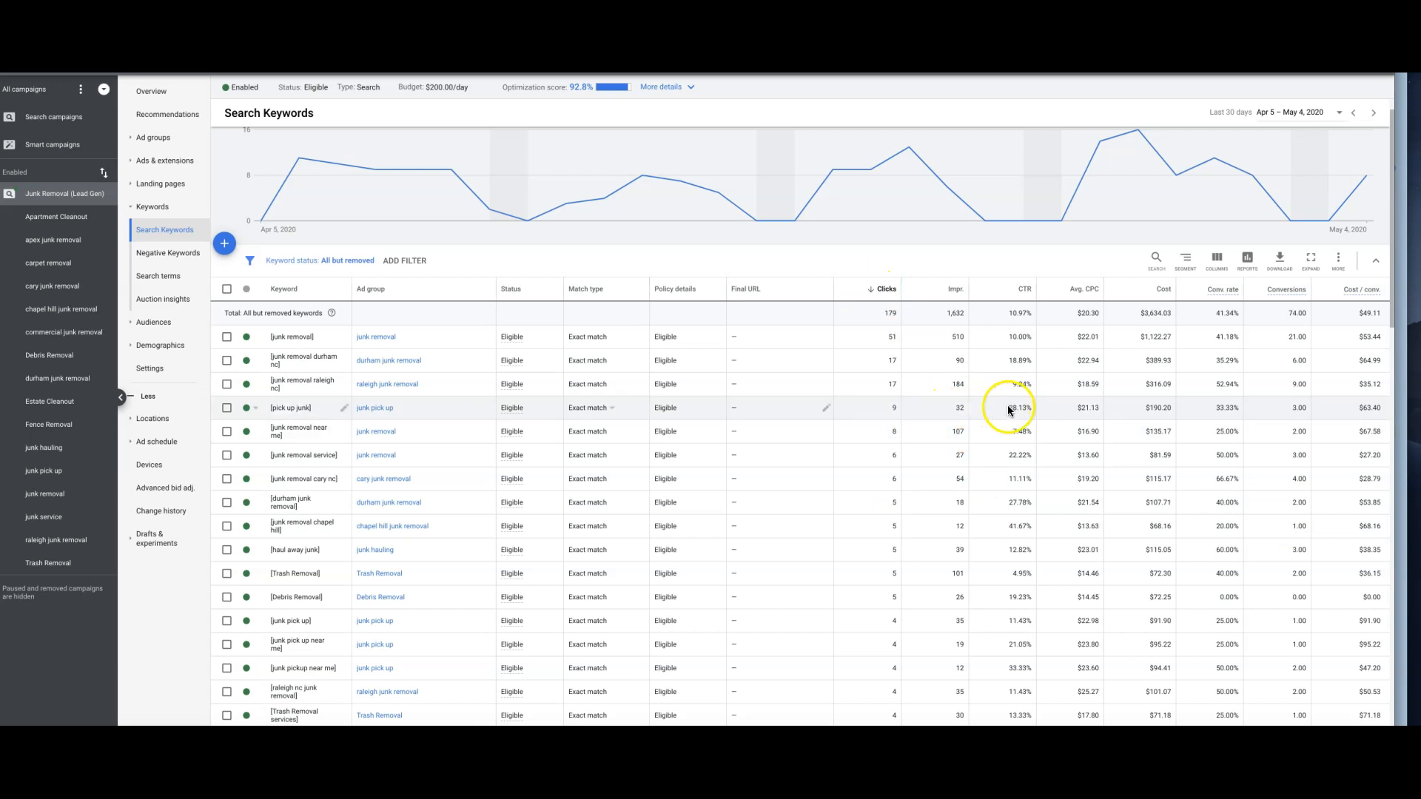
mouse_move(1222, 292)
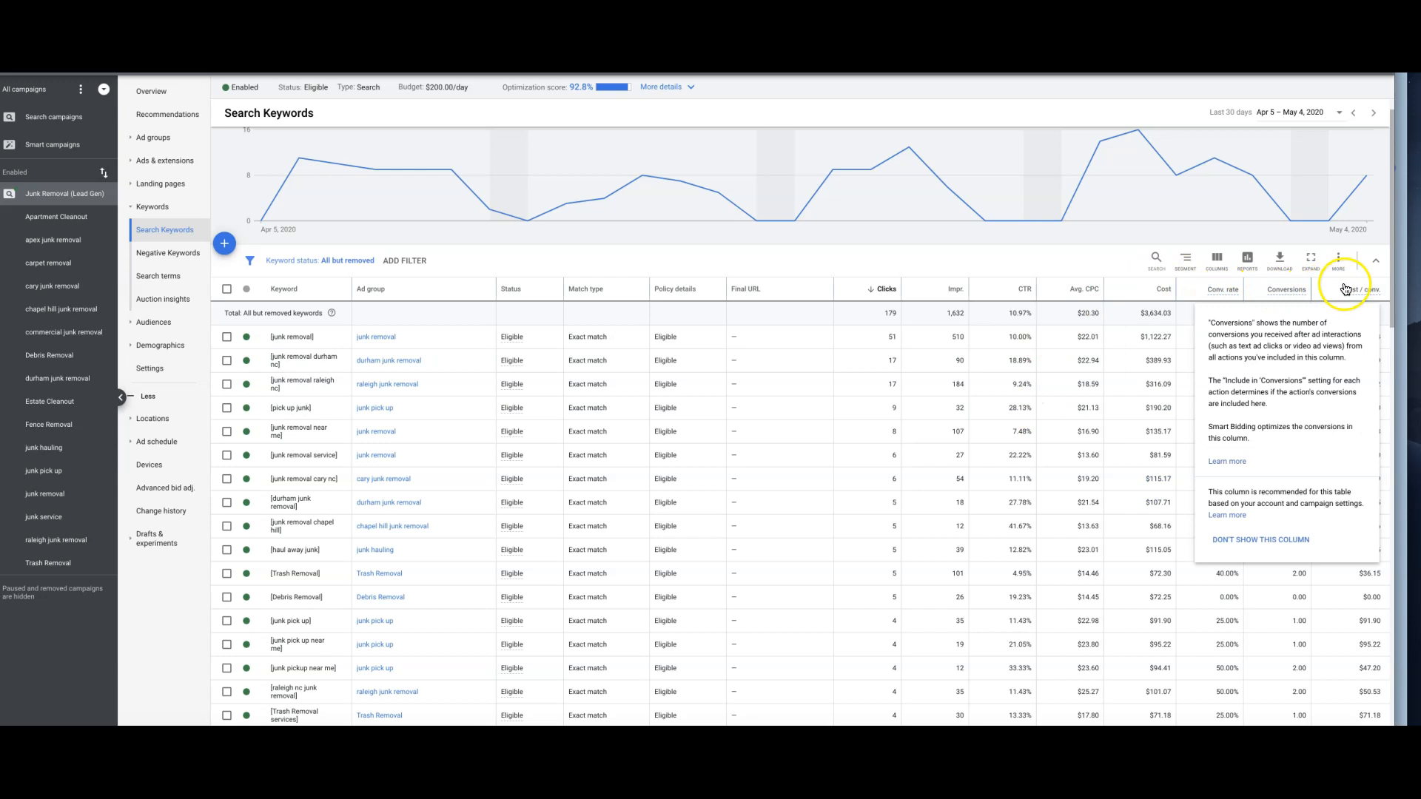
mouse_move(1361, 299)
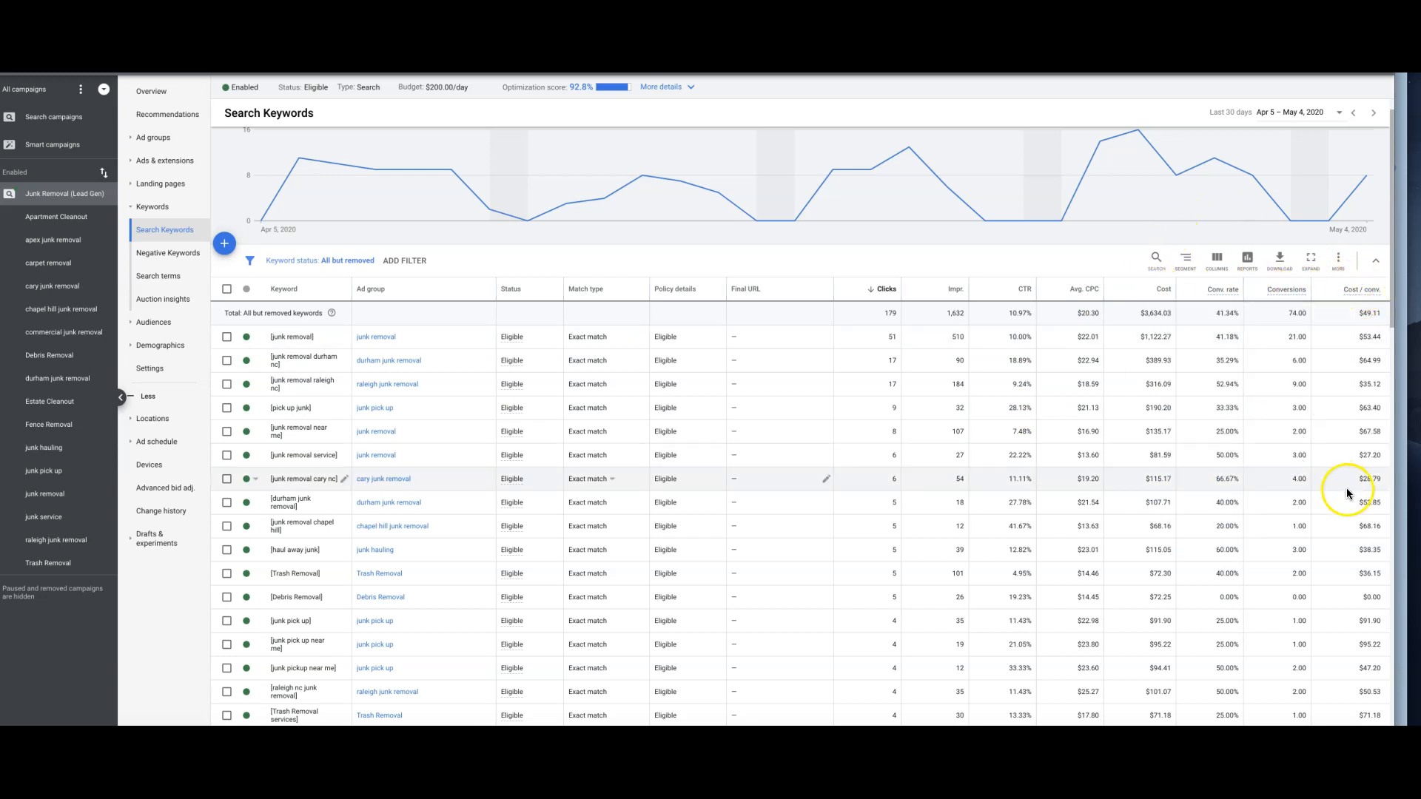
left_click(1360, 317)
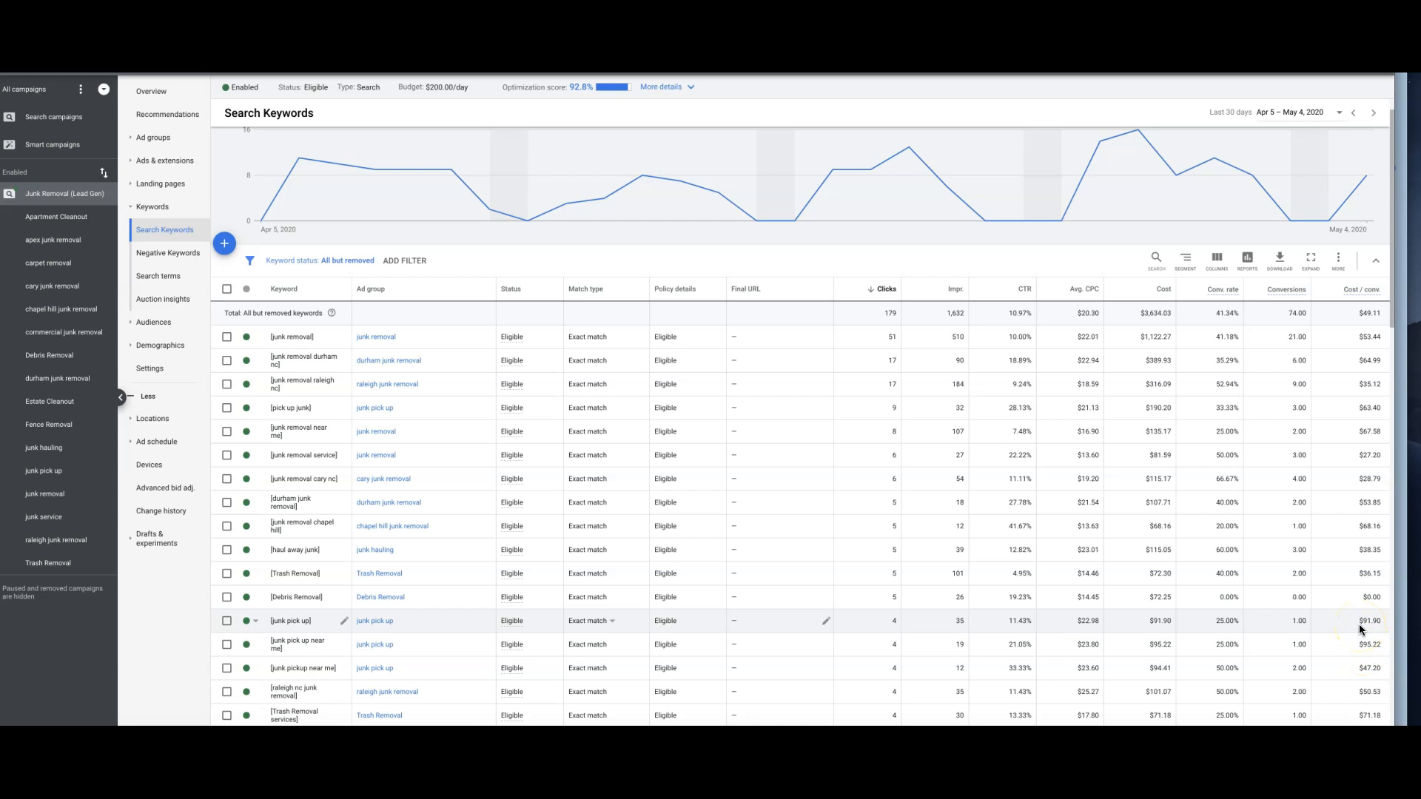
scroll(1359, 624, "down", 3)
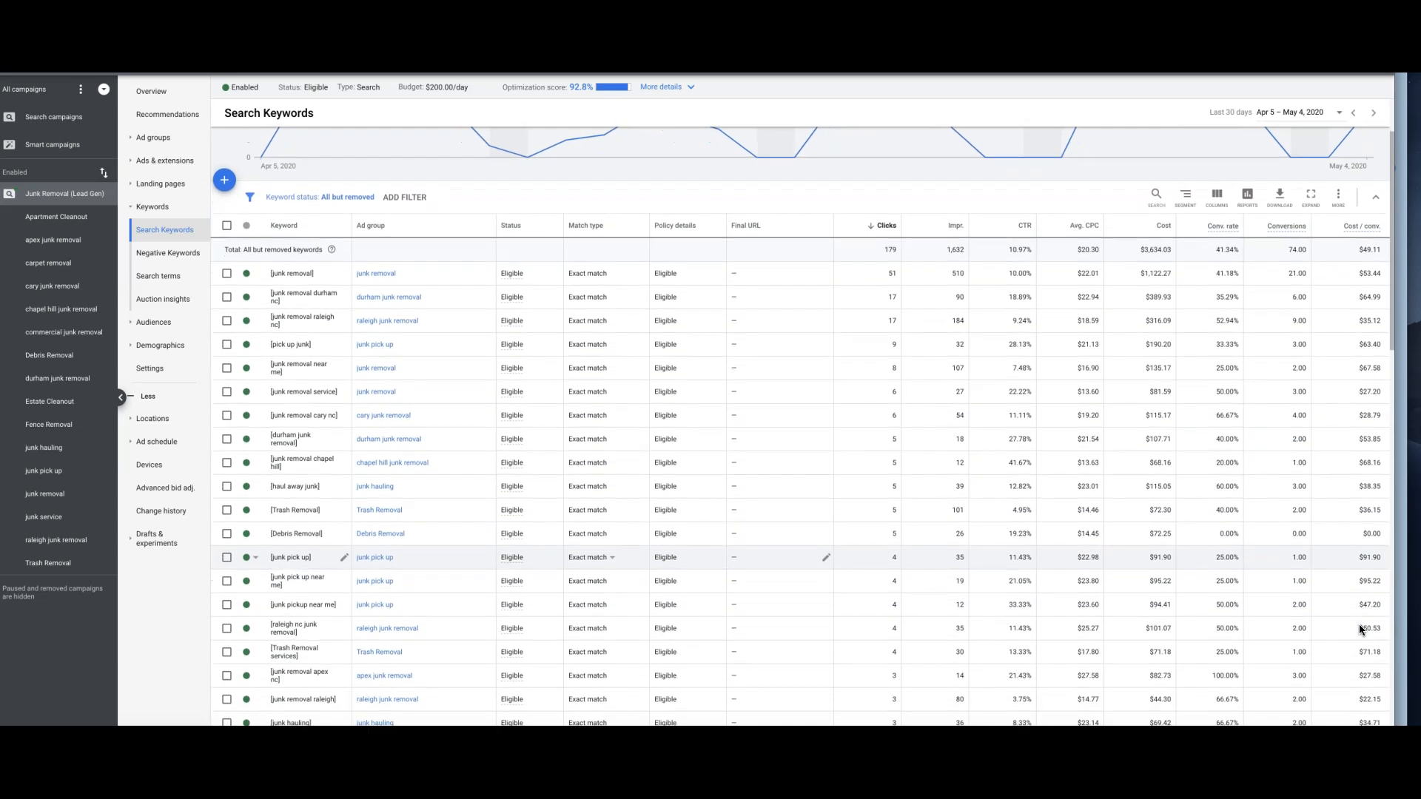
scroll(1359, 624, "down", 4)
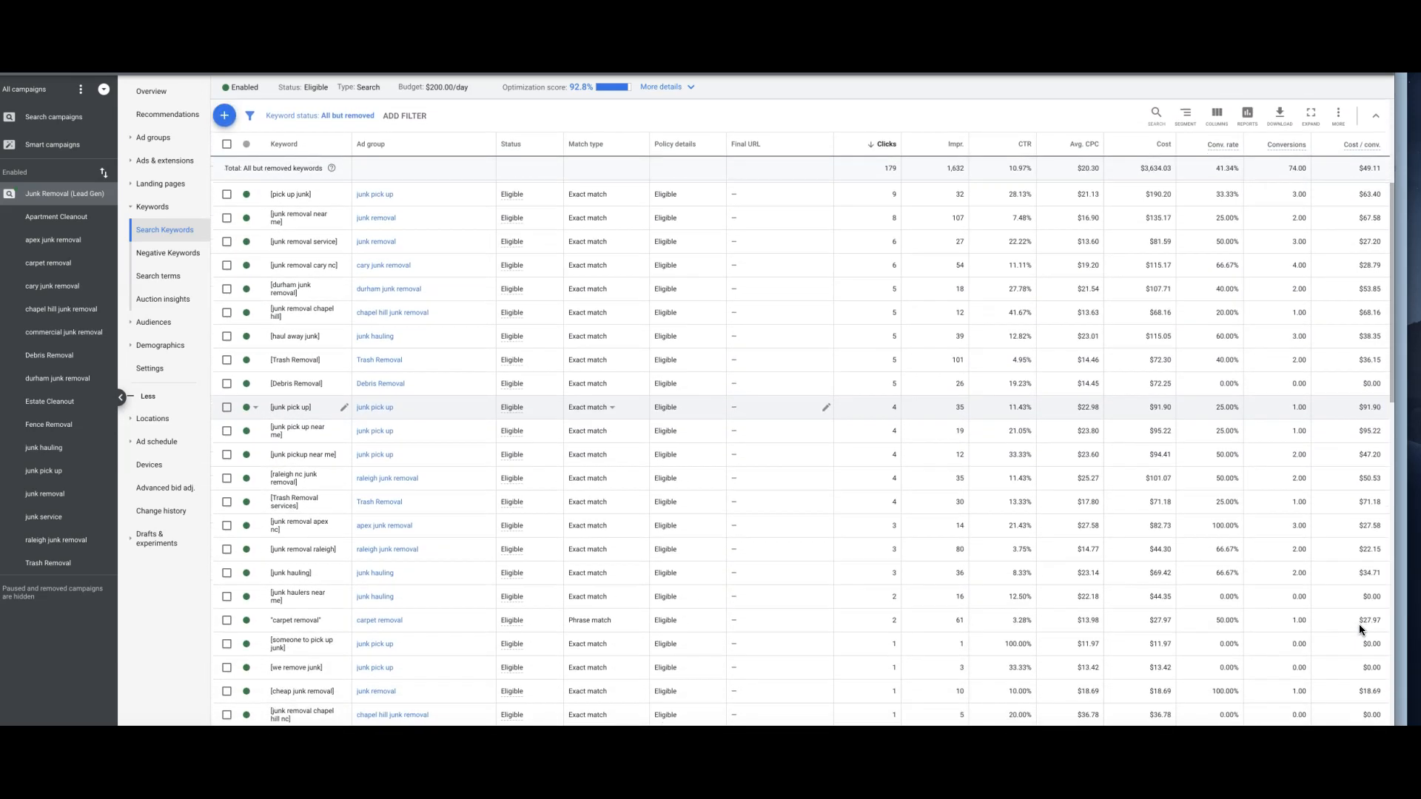
scroll(1359, 624, "up", 7)
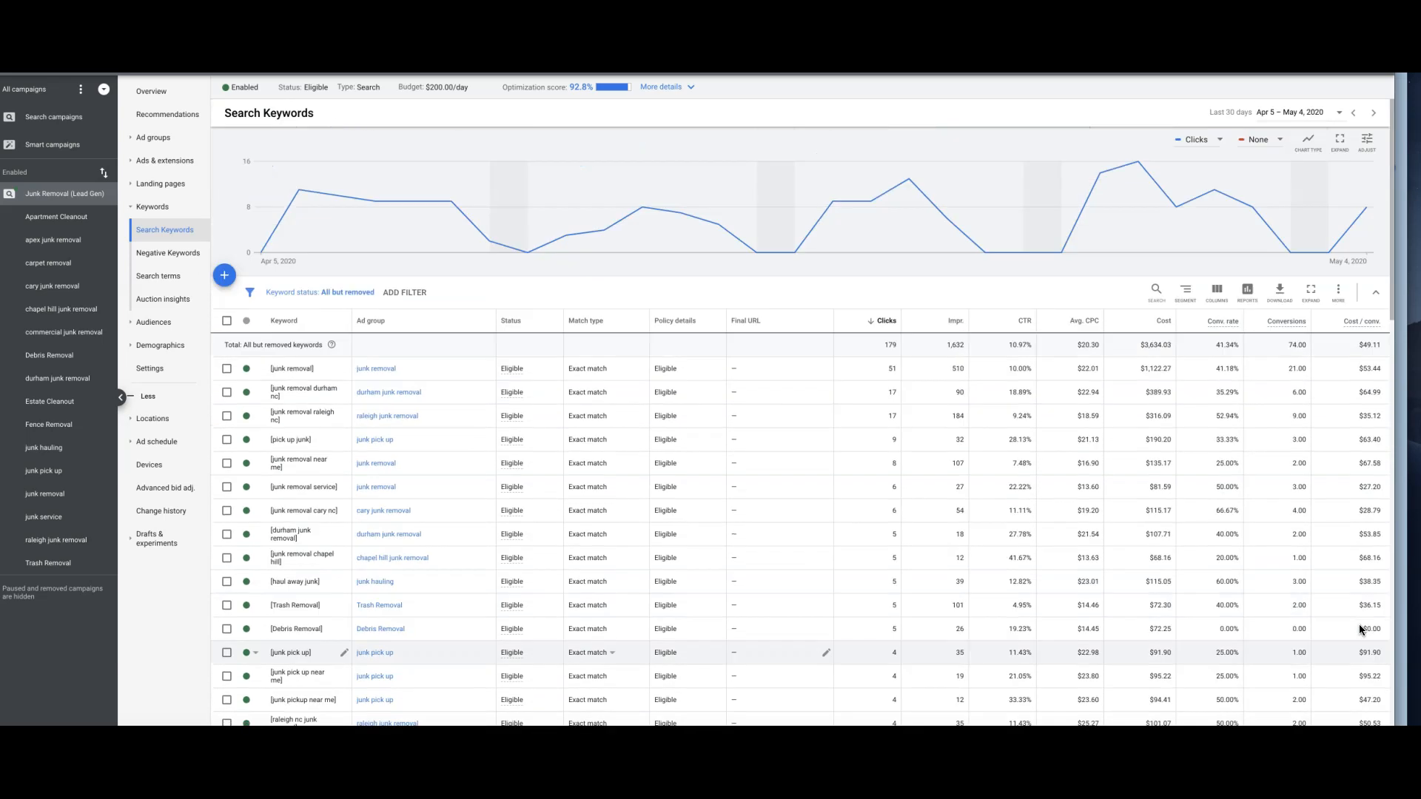
- Sort the search keywords by highest cost per conversion and set the date range to Mar 1 – May 4, 2020
left_click(1344, 330)
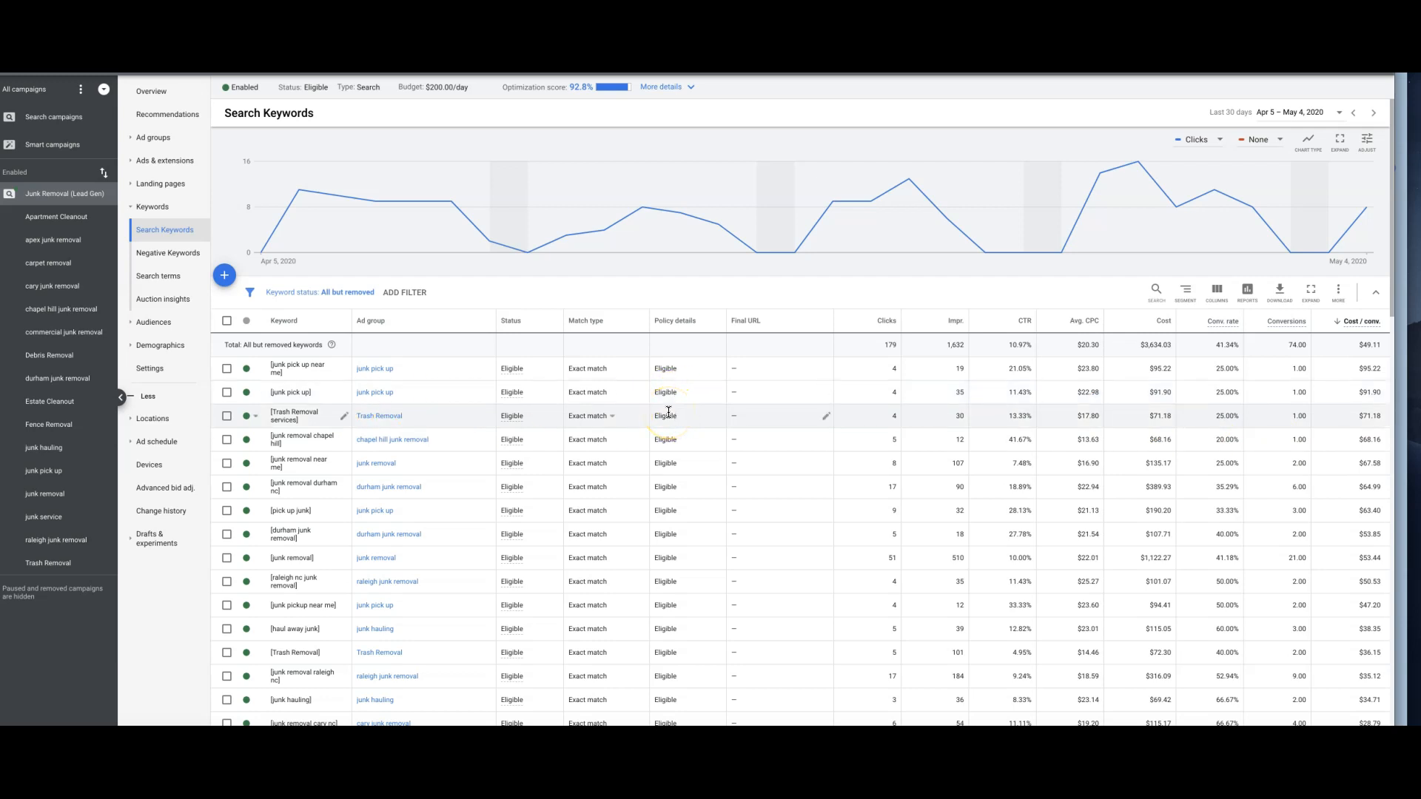
left_click(1286, 120)
scroll(1308, 282, "up", 5)
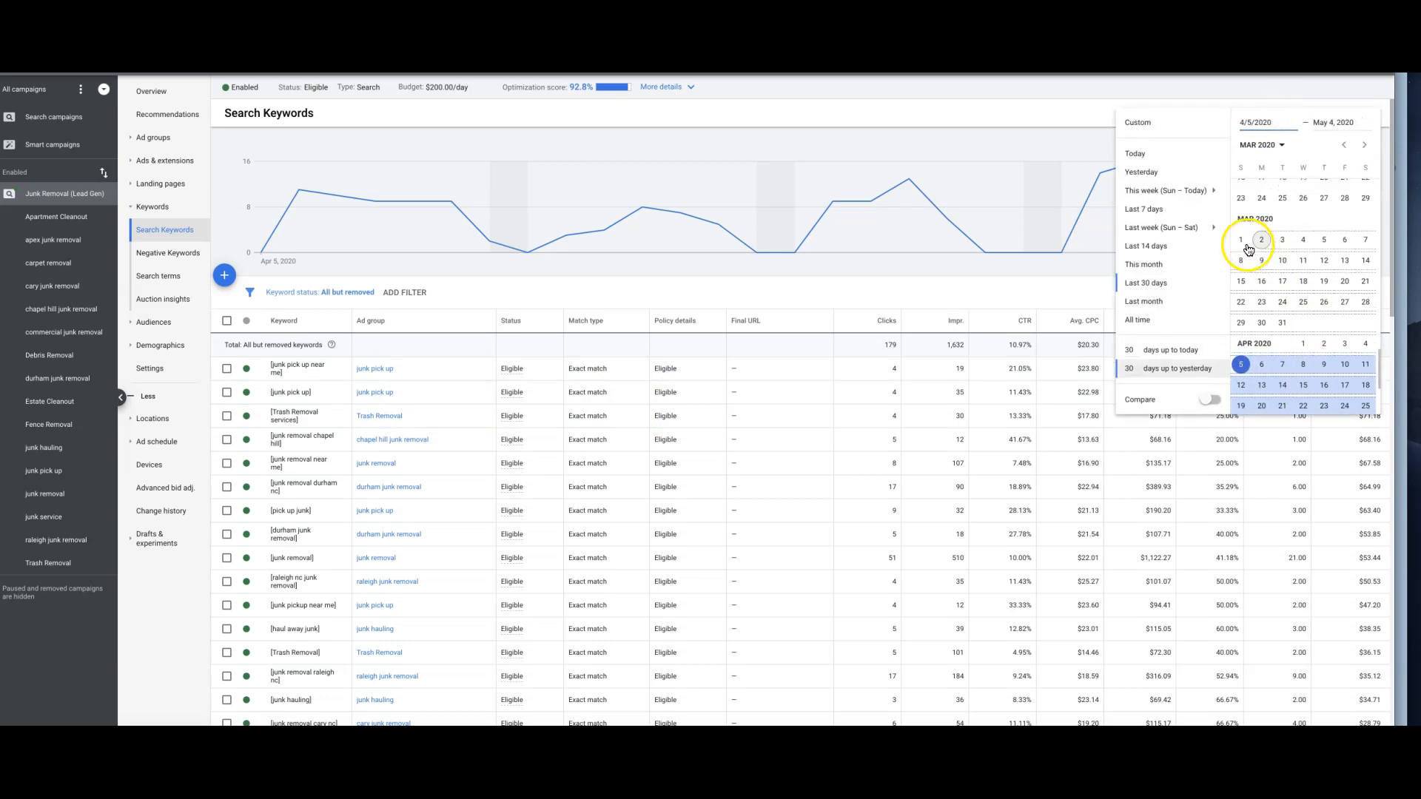
left_click(1242, 239)
left_click(1357, 429)
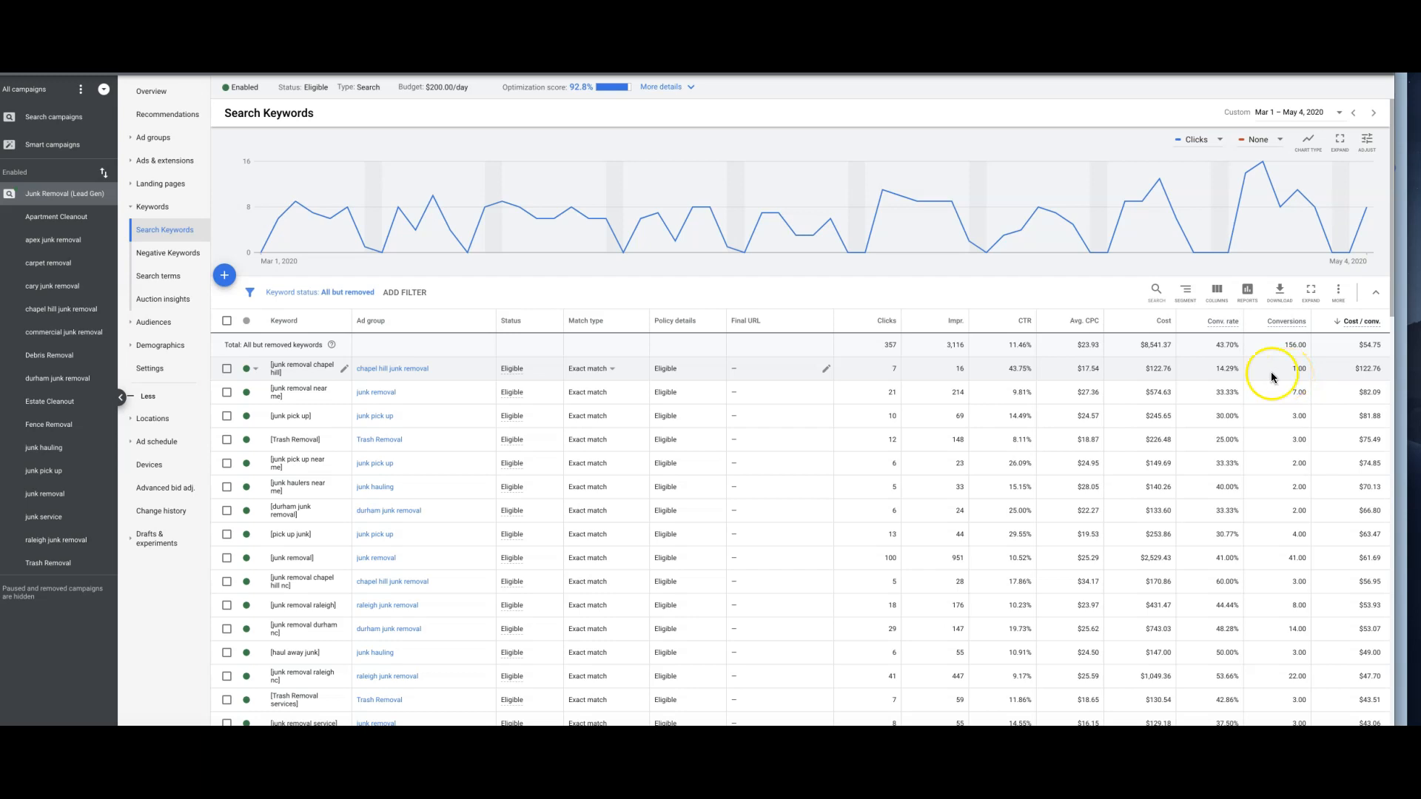
- Pause the [junk removal chapel hill] keyword in the chapel hill junk removal ad group
left_click(253, 369)
left_click(258, 396)
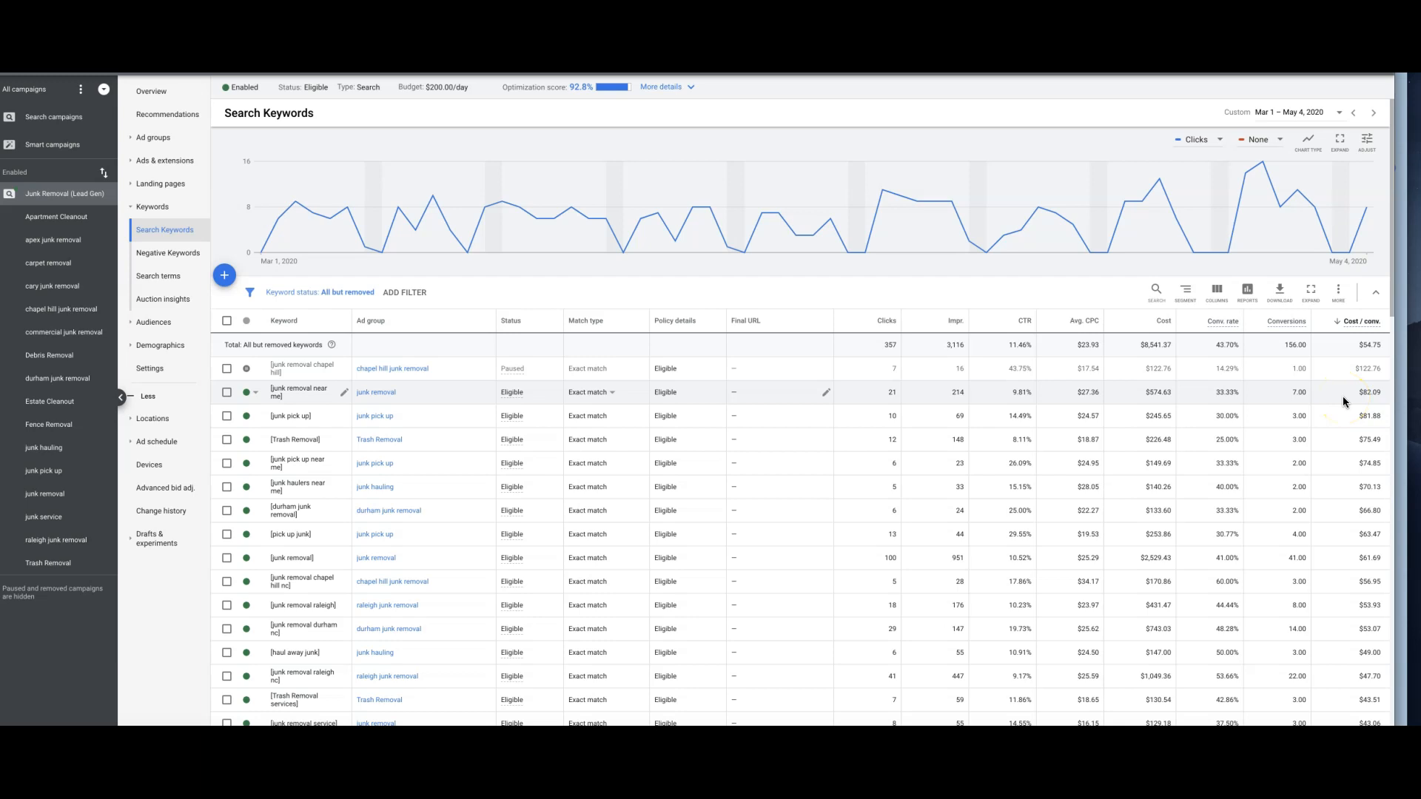
- Pause the [Trash Removal] exact match keyword in the Trash Removal ad group
left_click(1337, 413)
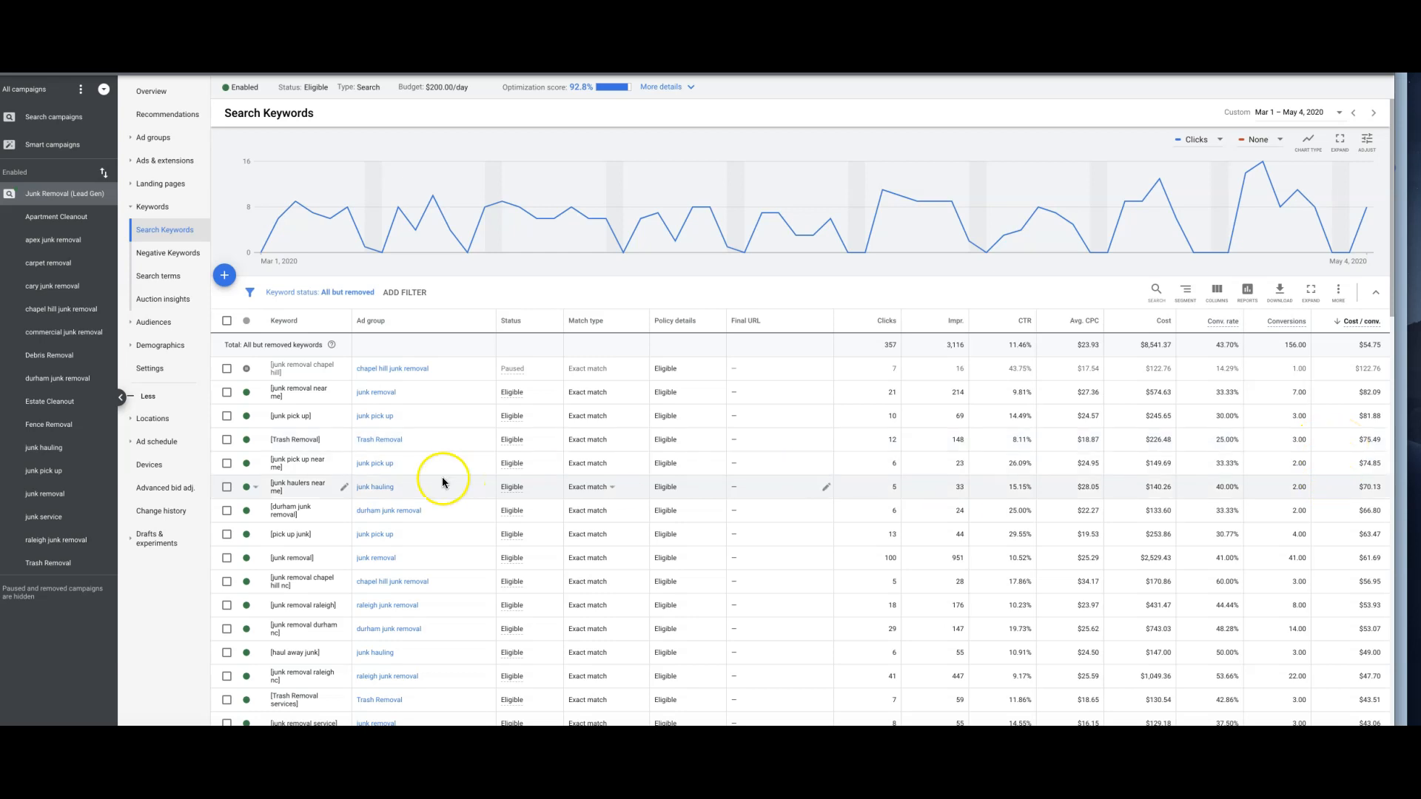
left_click(249, 440)
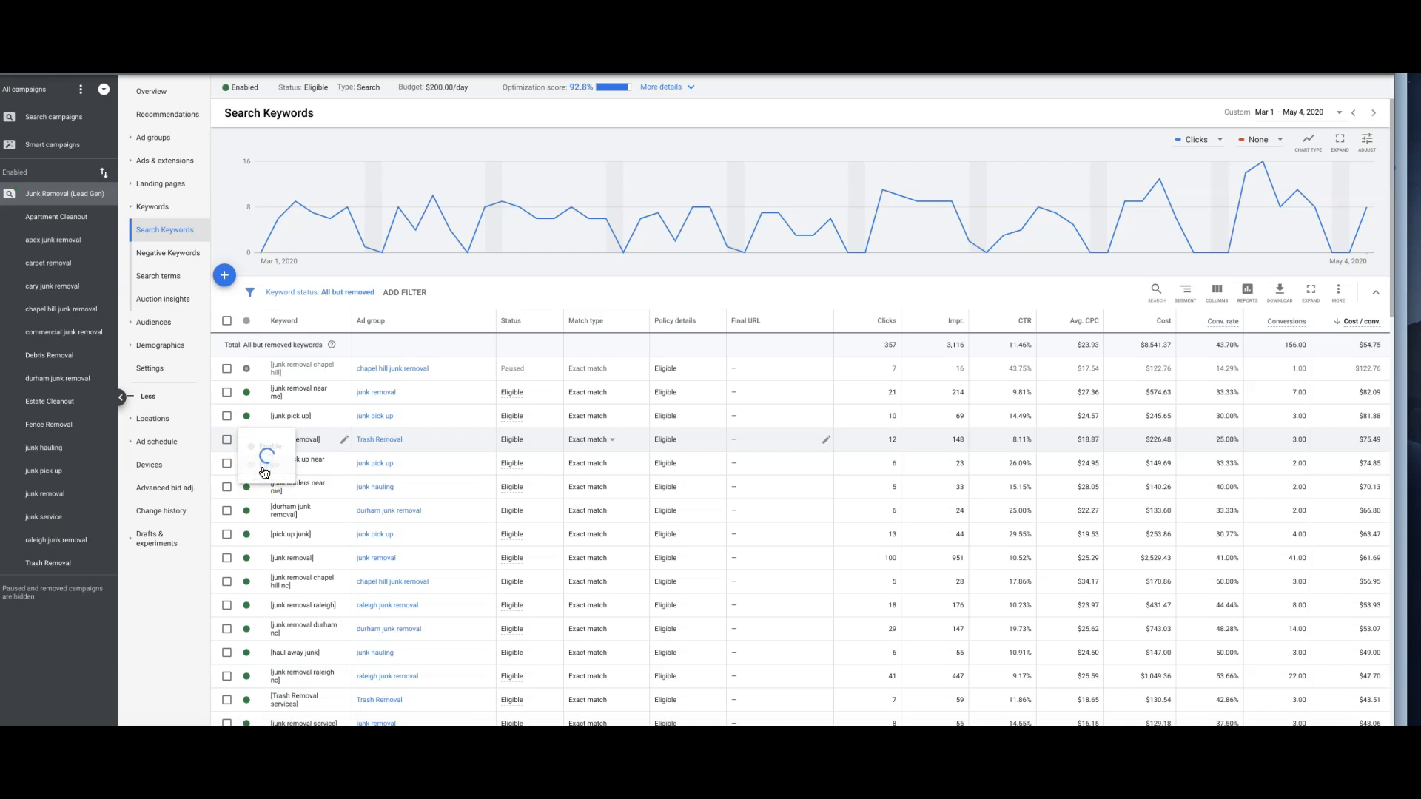
left_click(264, 467)
- Examine the remaining search keywords, comparing their clicks, conversion rates, conversions and cost per conversion
scroll(920, 398, "down", 1)
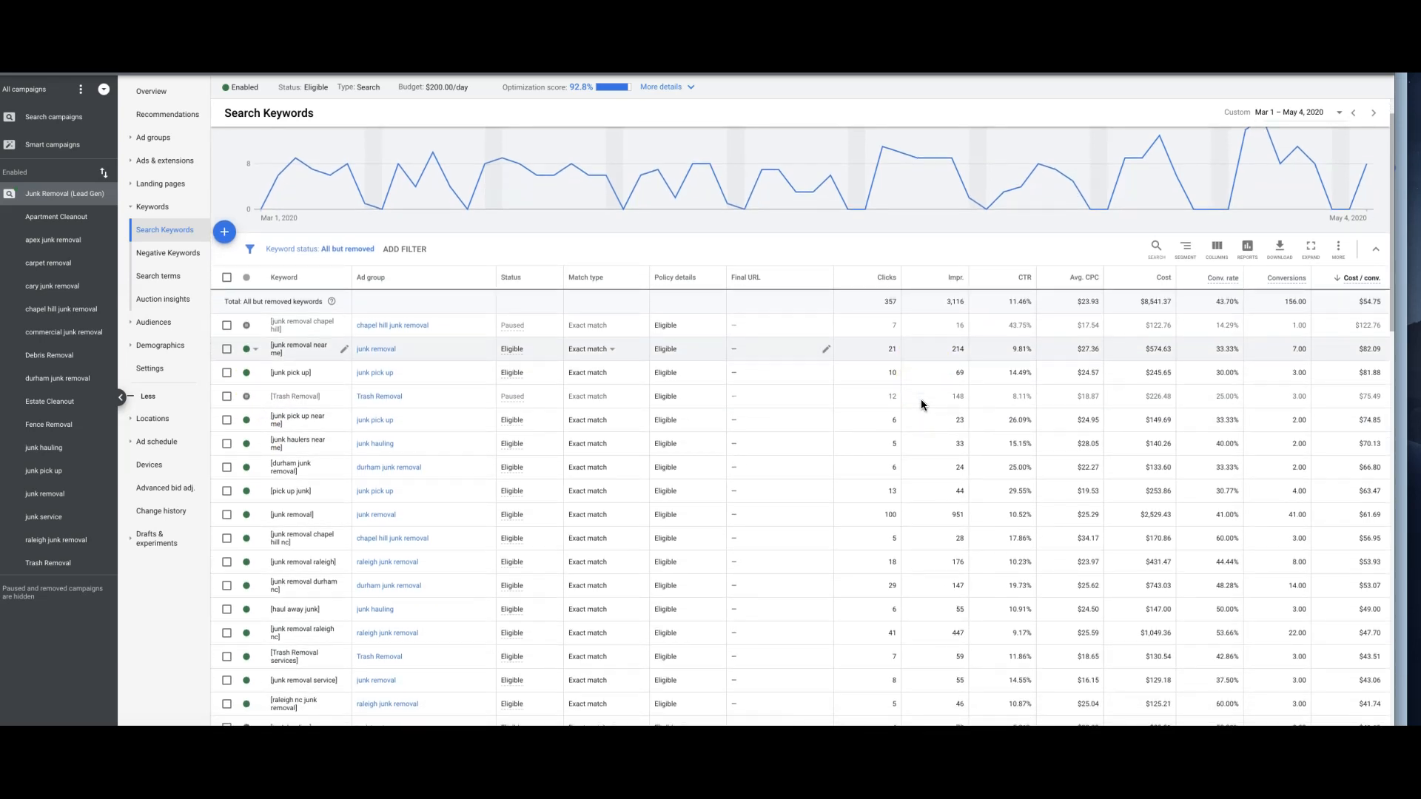
scroll(905, 510, "down", 1)
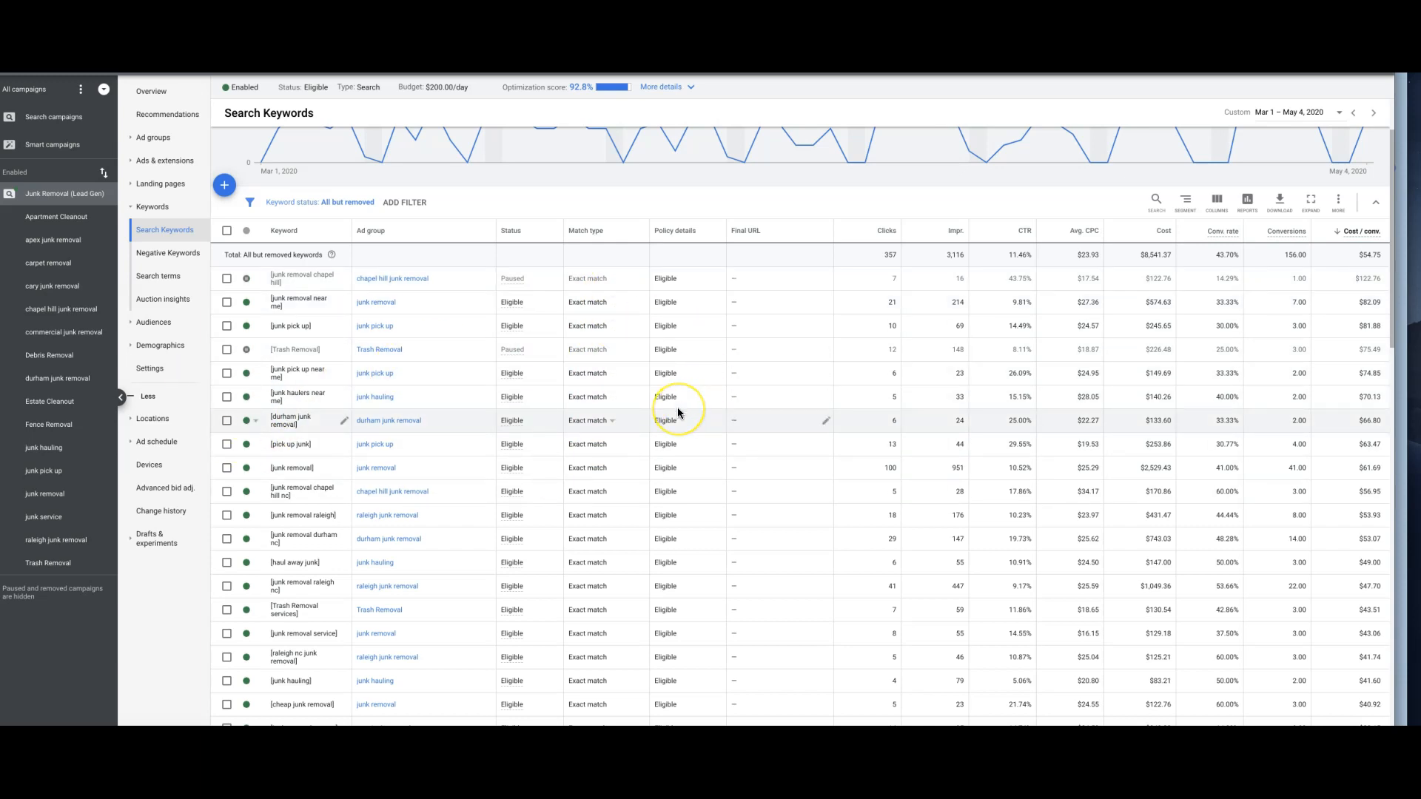
scroll(678, 413, "down", 1)
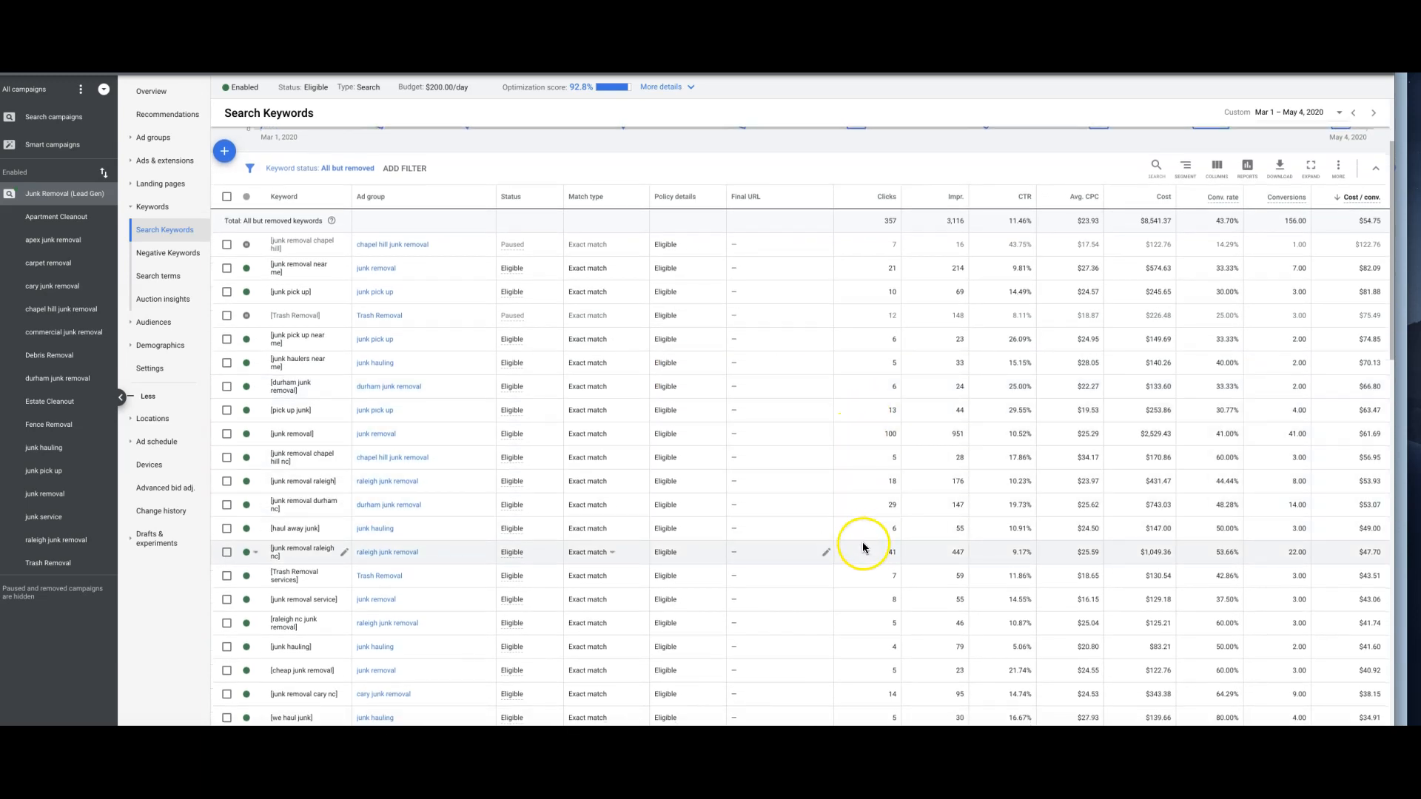
scroll(863, 549, "down", 2)
scroll(863, 555, "down", 1)
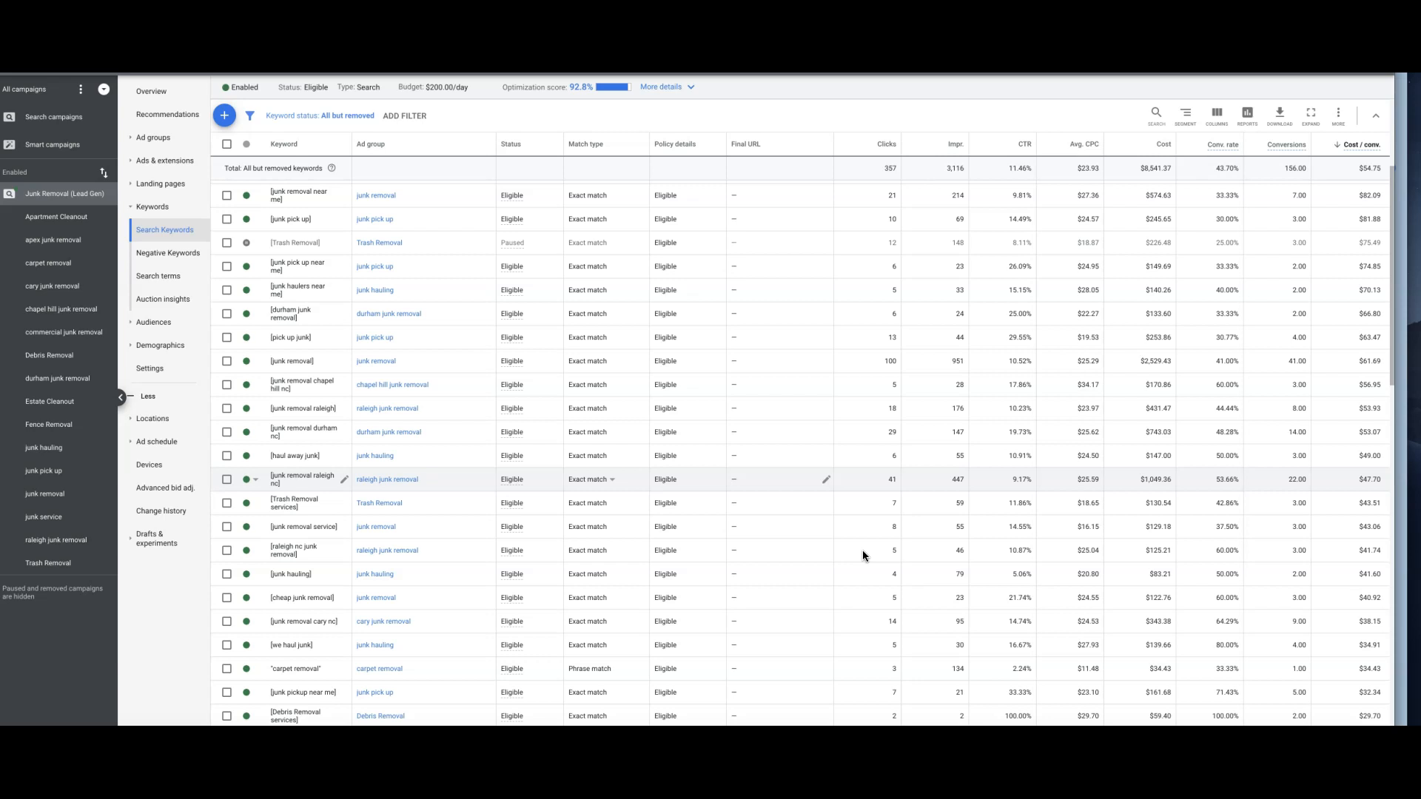
scroll(863, 555, "down", 3)
scroll(863, 555, "down", 5)
scroll(863, 556, "down", 1)
scroll(863, 552, "up", 5)
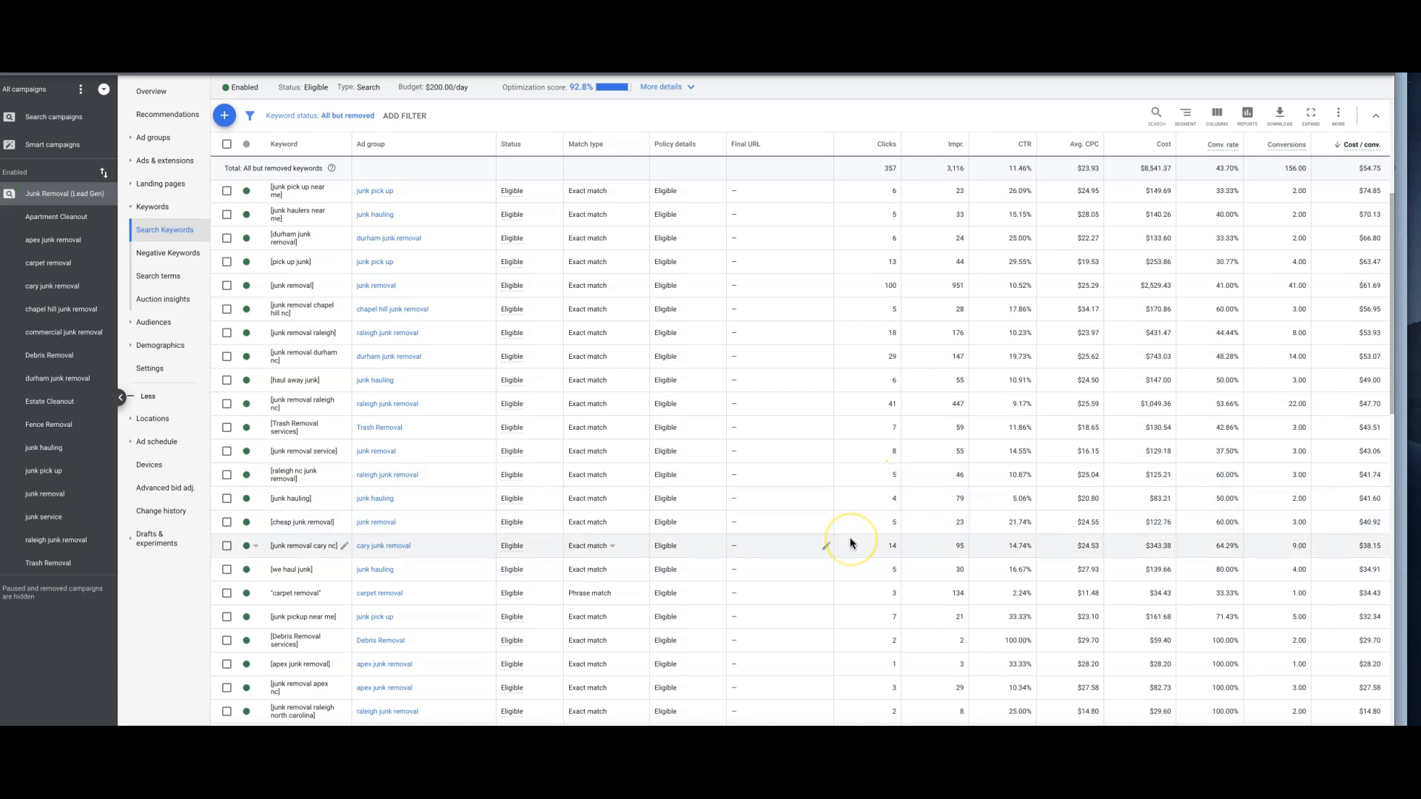
left_click(849, 596)
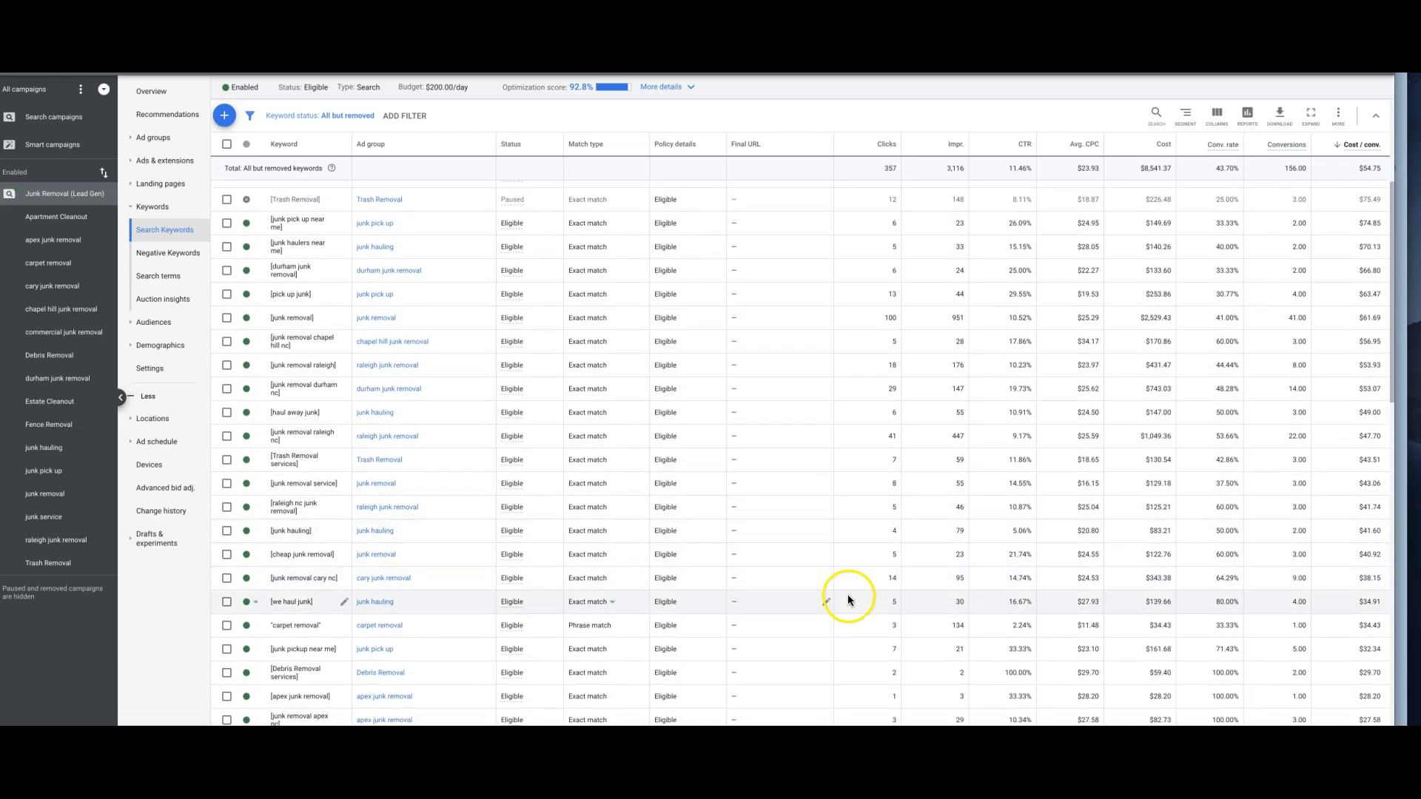
scroll(839, 609, "up", 1)
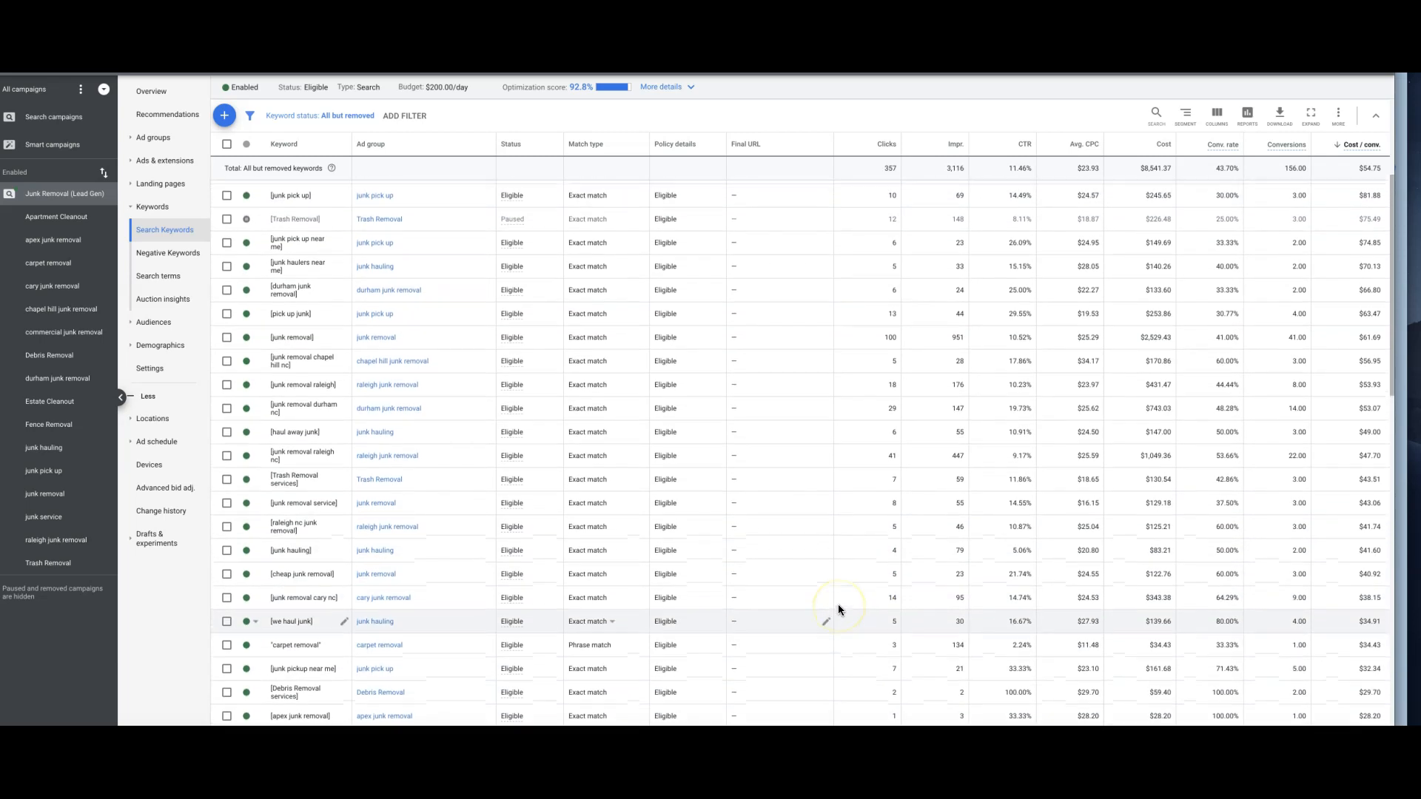
scroll(839, 609, "up", 1)
left_click(842, 582)
scroll(841, 504, "up", 3)
scroll(841, 504, "up", 1)
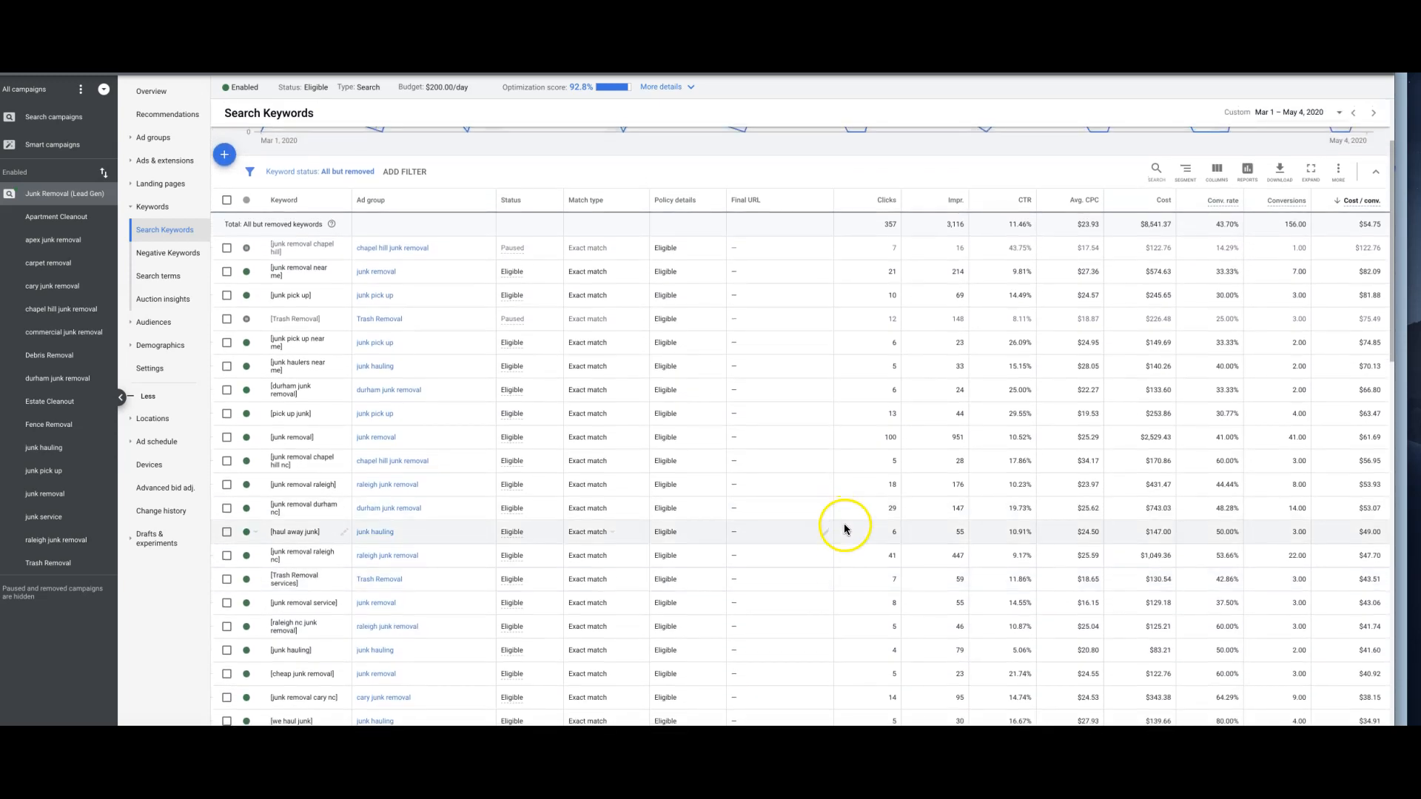
scroll(844, 524, "up", 1)
scroll(844, 524, "up", 3)
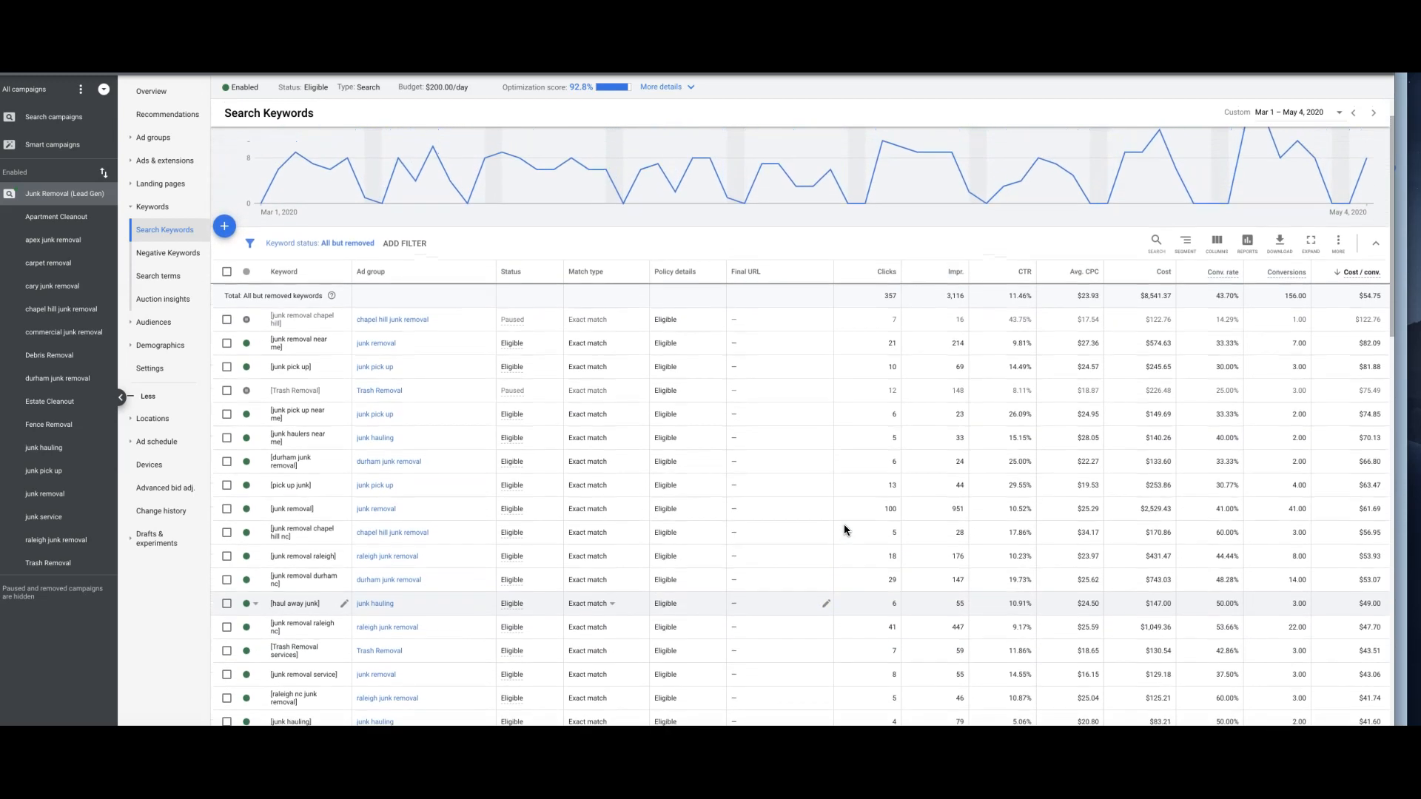
left_click(848, 468)
scroll(848, 471, "up", 2)
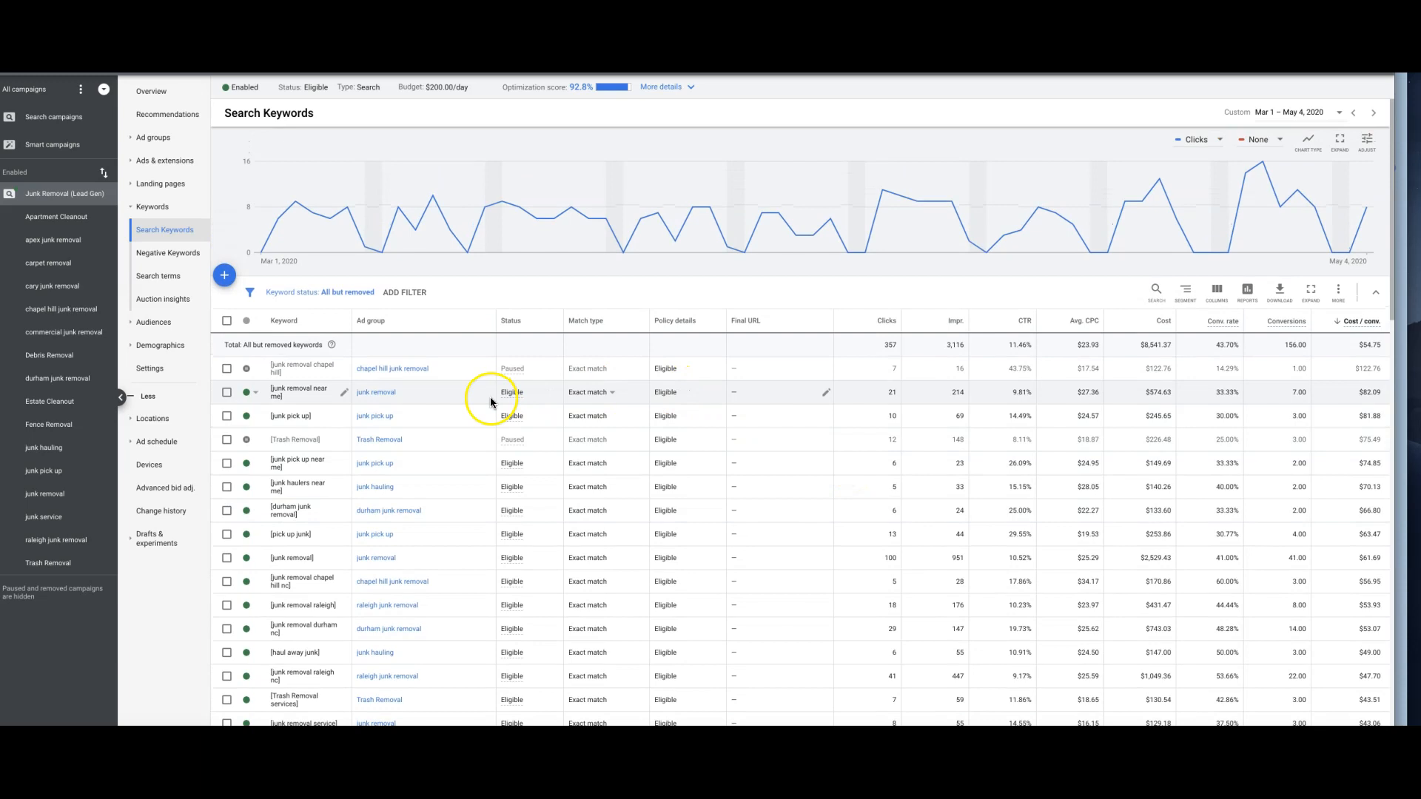
- Show the campaign's search terms report for the last 30 days and widen its Search term column
left_click(1299, 112)
left_click(1168, 282)
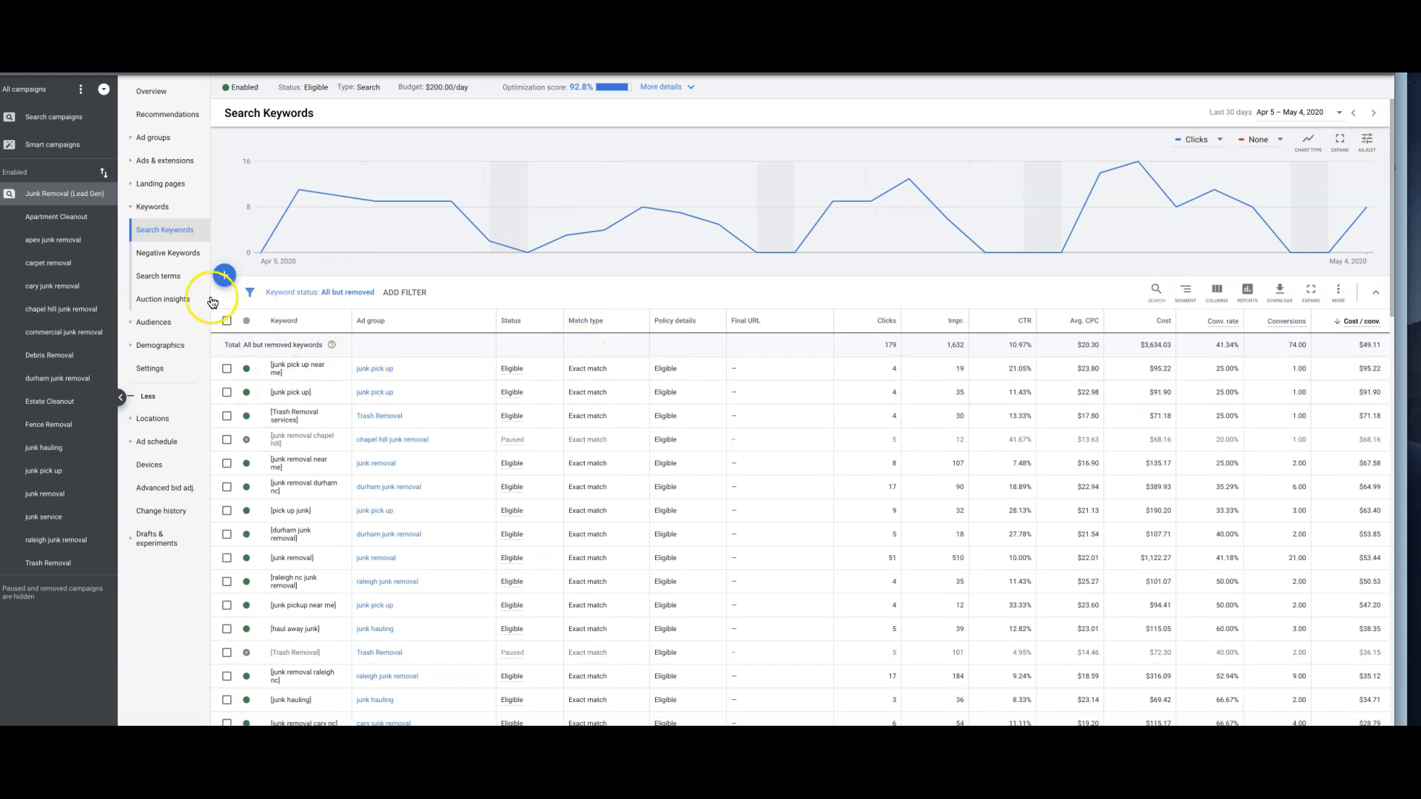
left_click(159, 276)
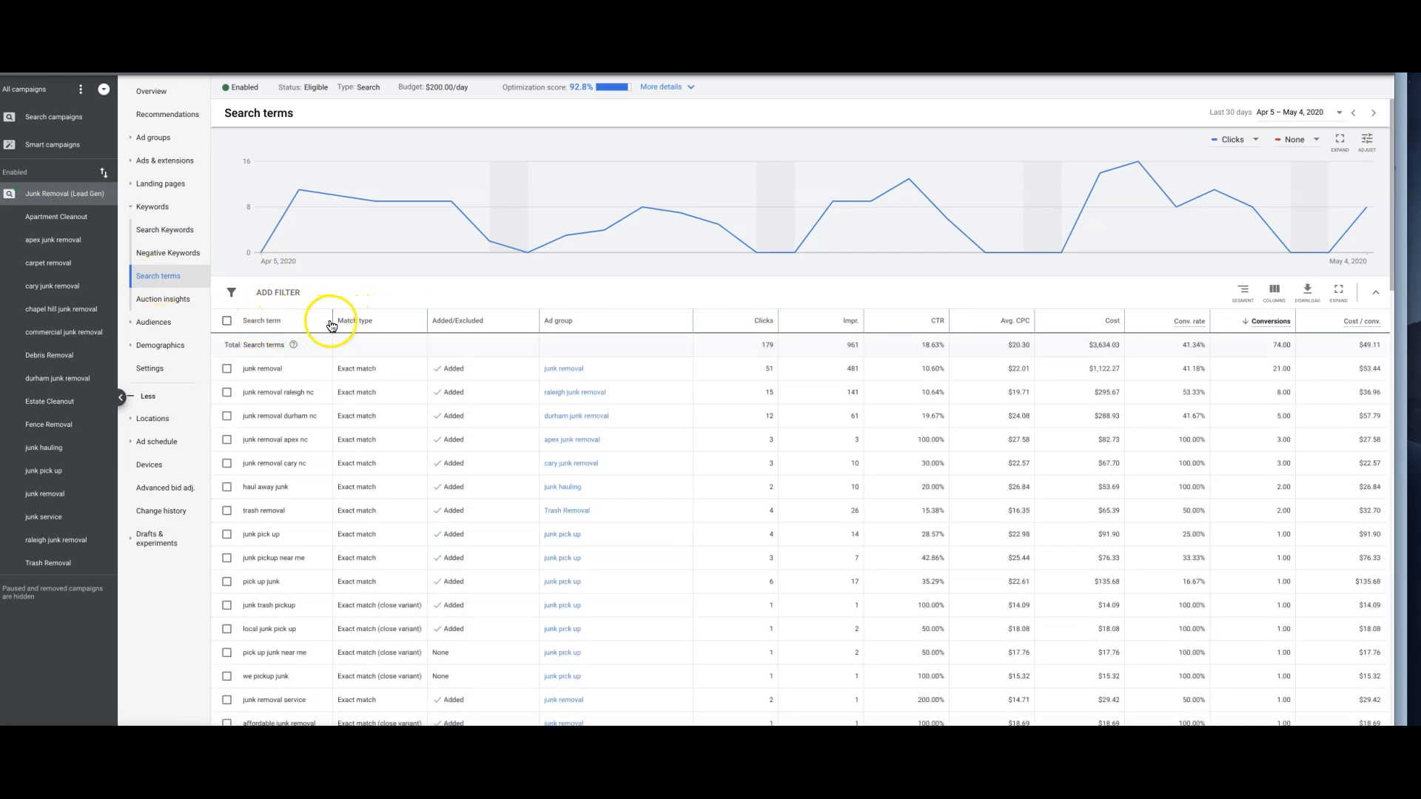
left_click_drag(333, 320, 374, 321)
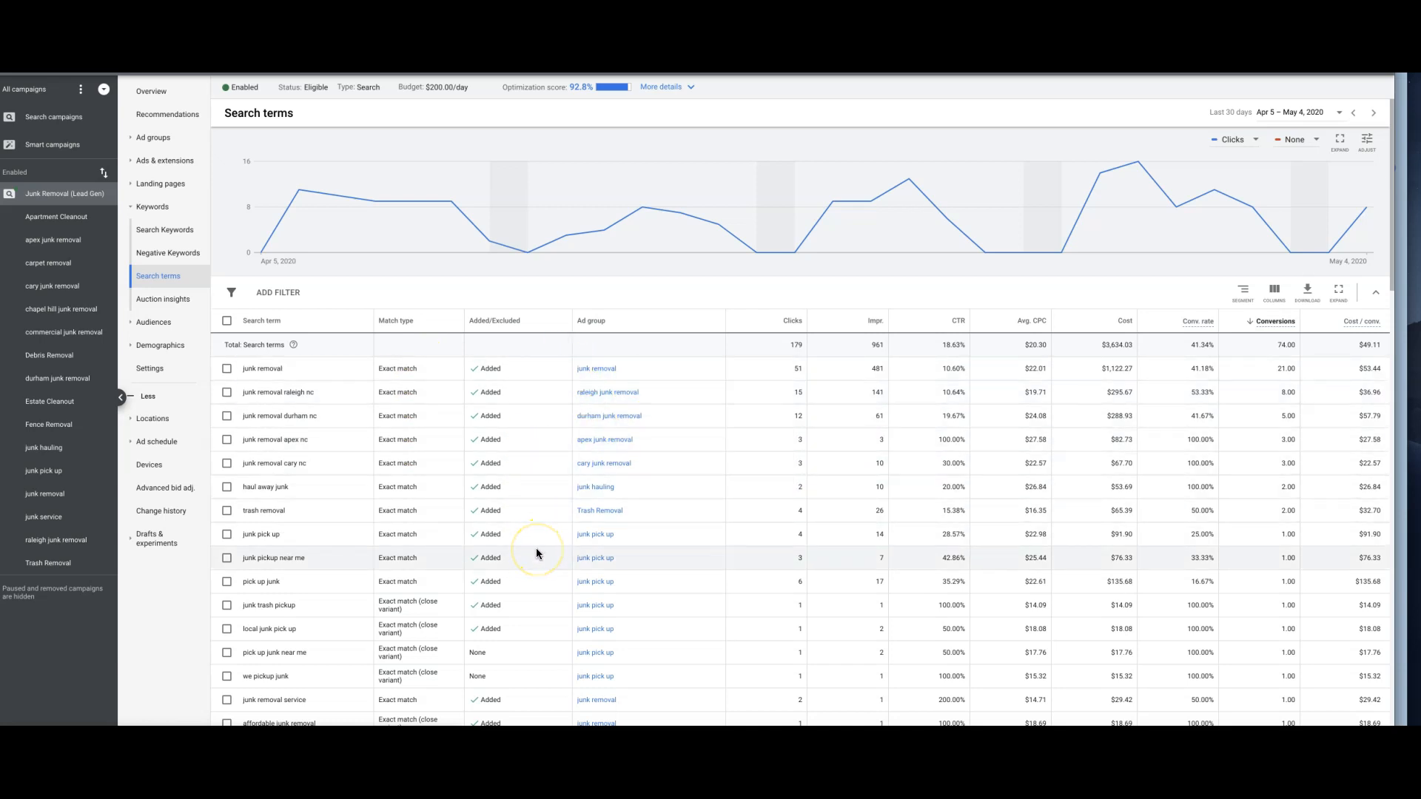
- Select the unadded search terms "pick up junk near me" and "we pickup junk" in the junk pick up ad group
scroll(536, 553, "down", 2)
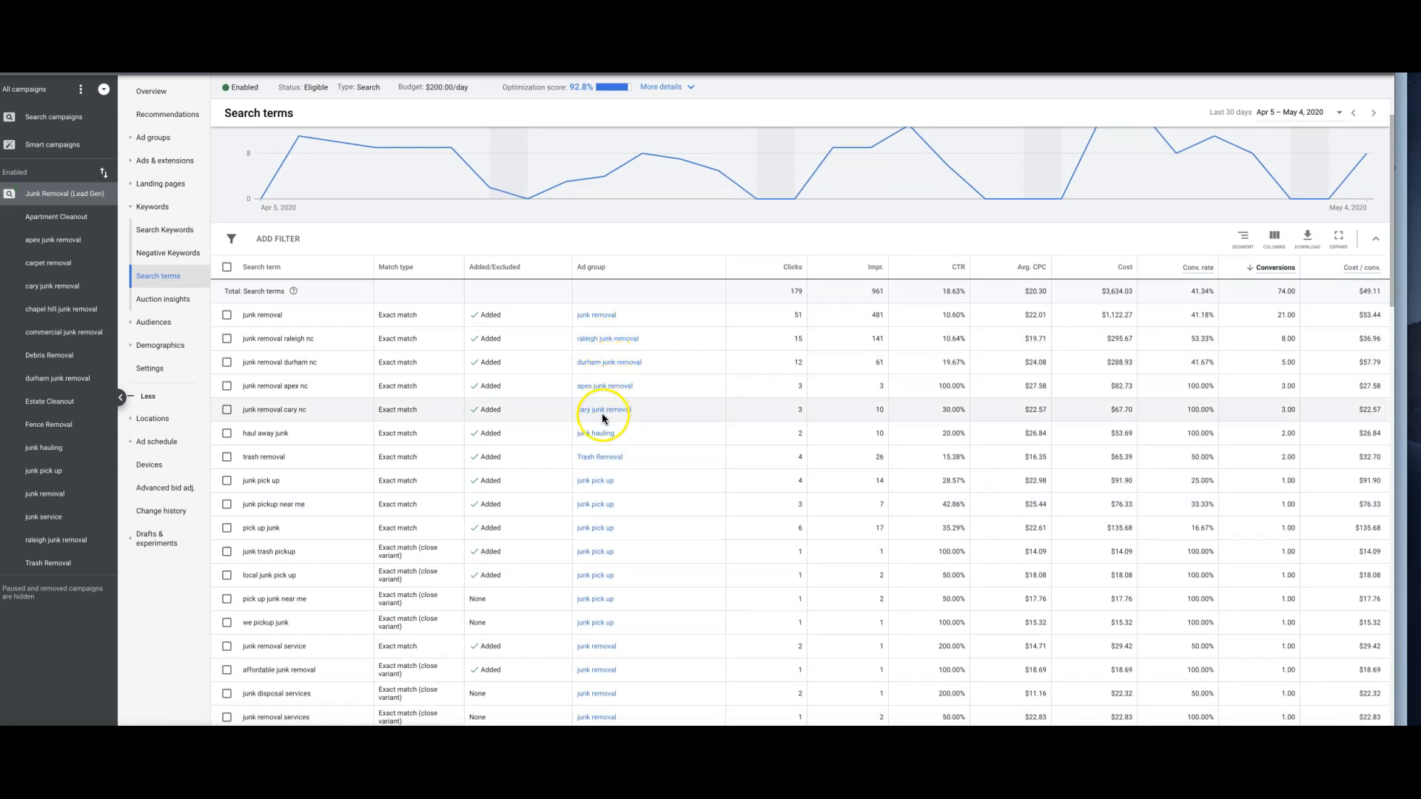
scroll(587, 548, "down", 2)
left_click(593, 533)
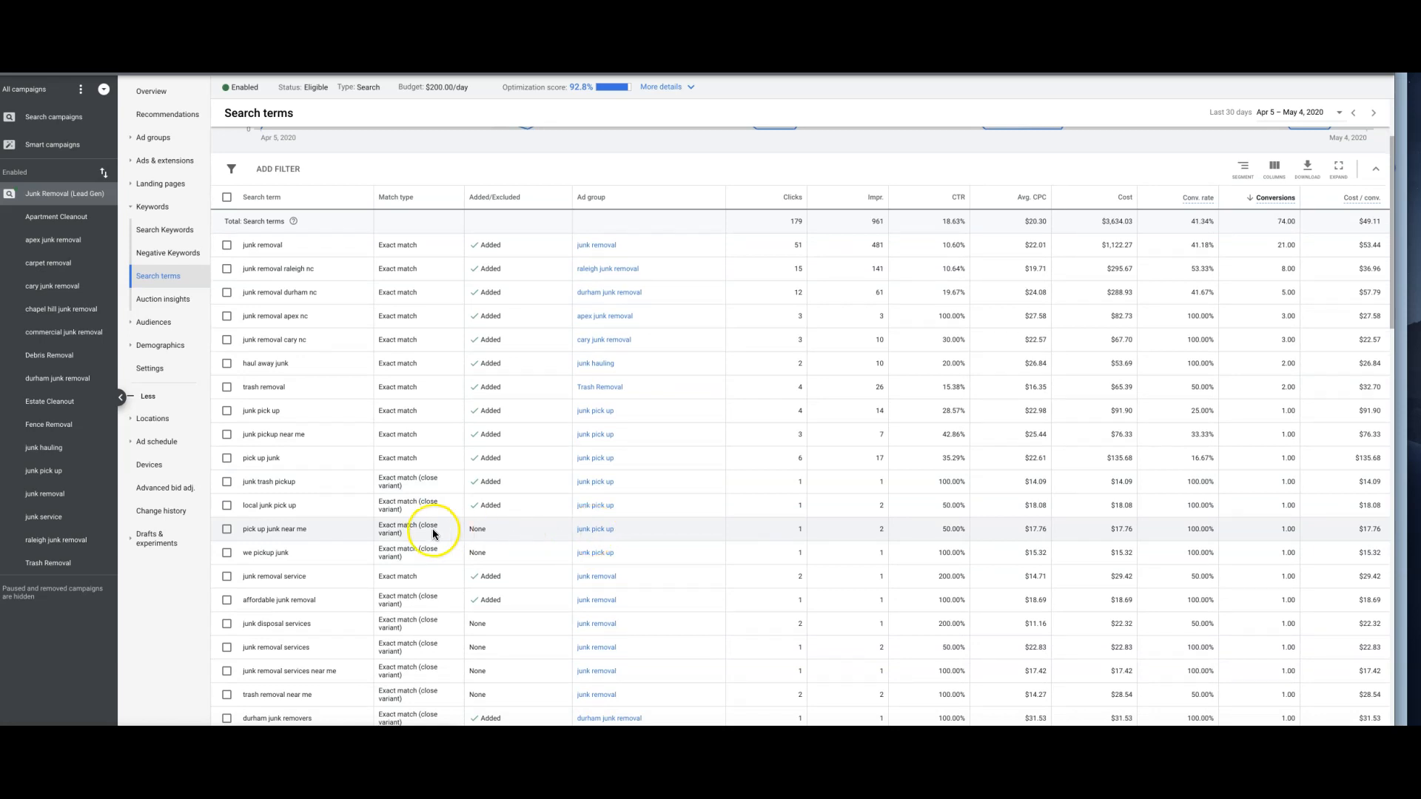
left_click(228, 530)
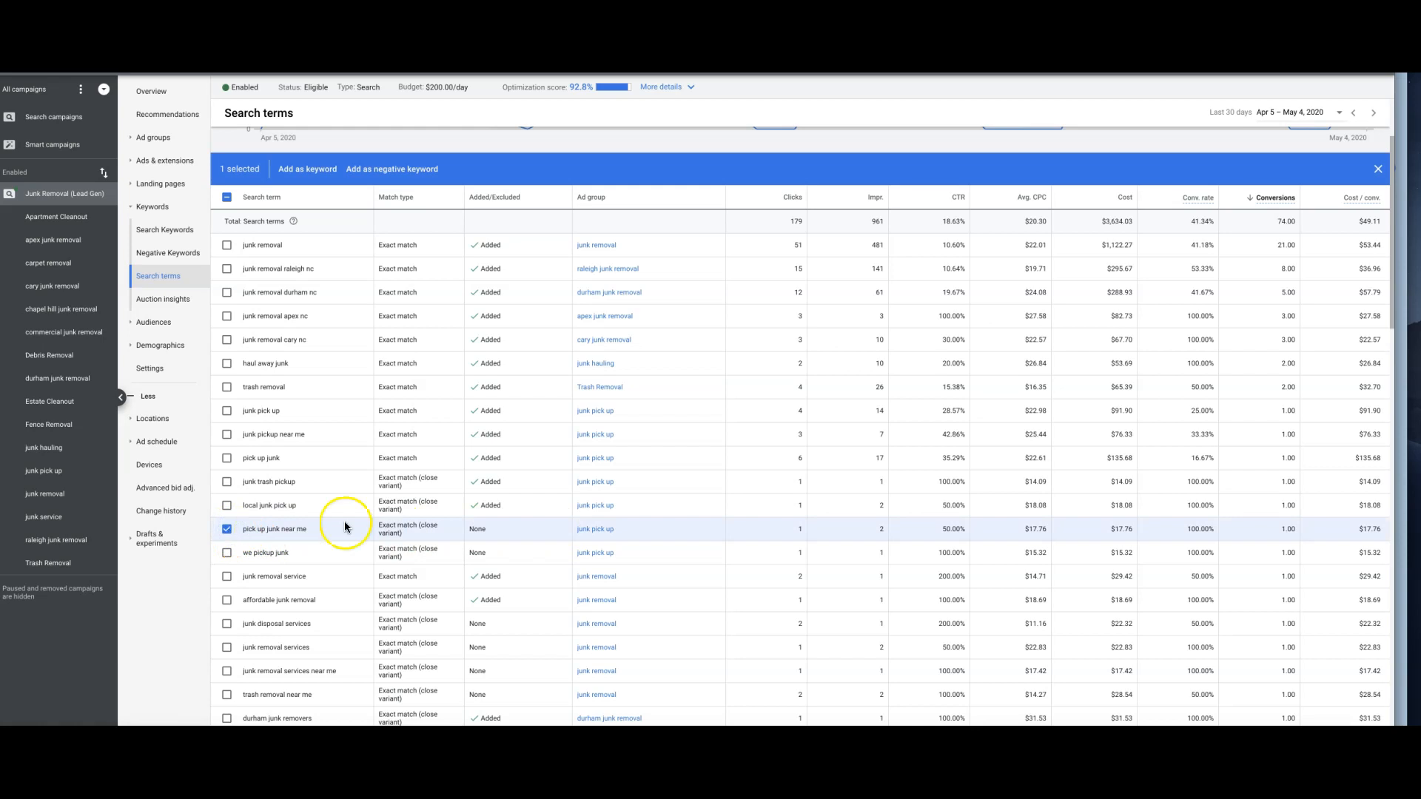
scroll(496, 540, "down", 1)
scroll(495, 541, "down", 2)
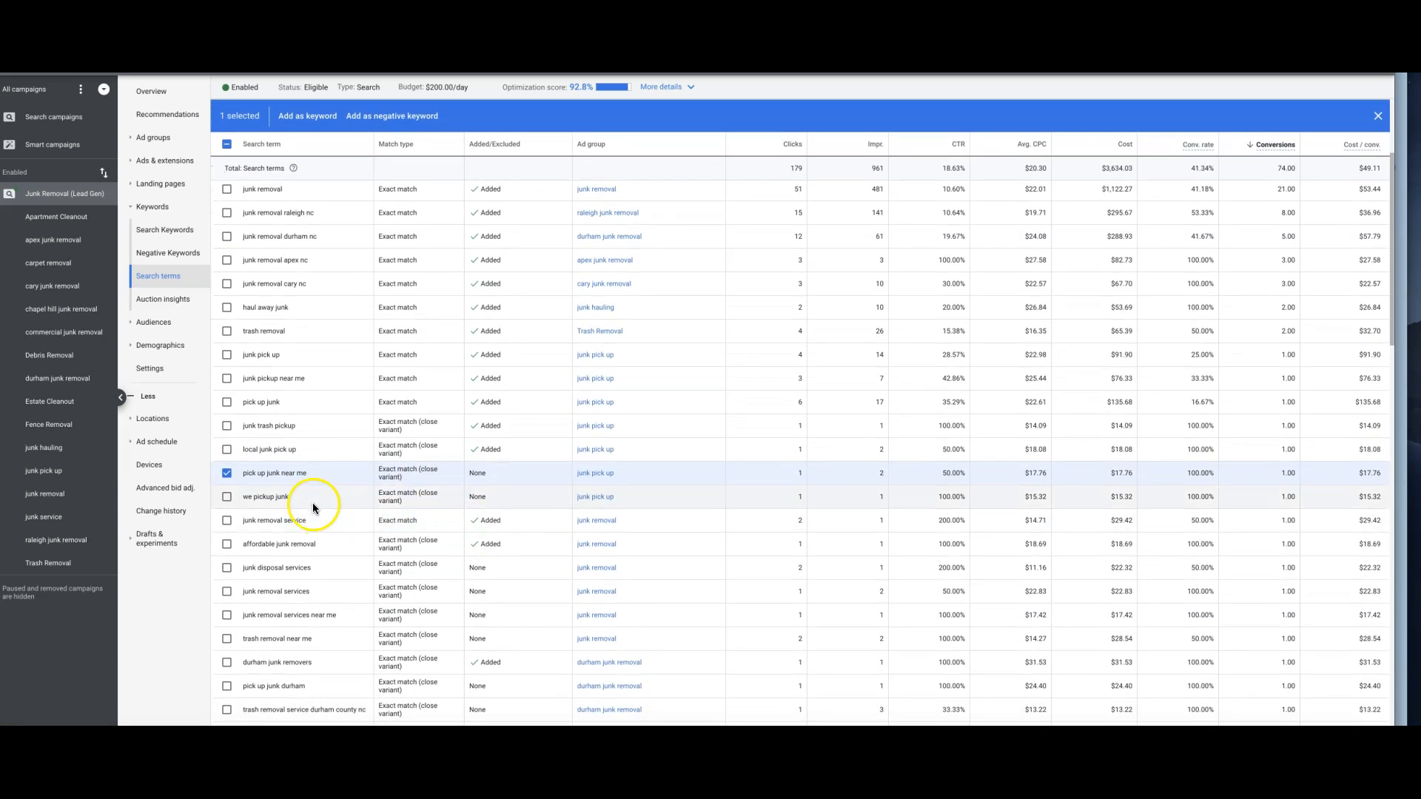
left_click(228, 499)
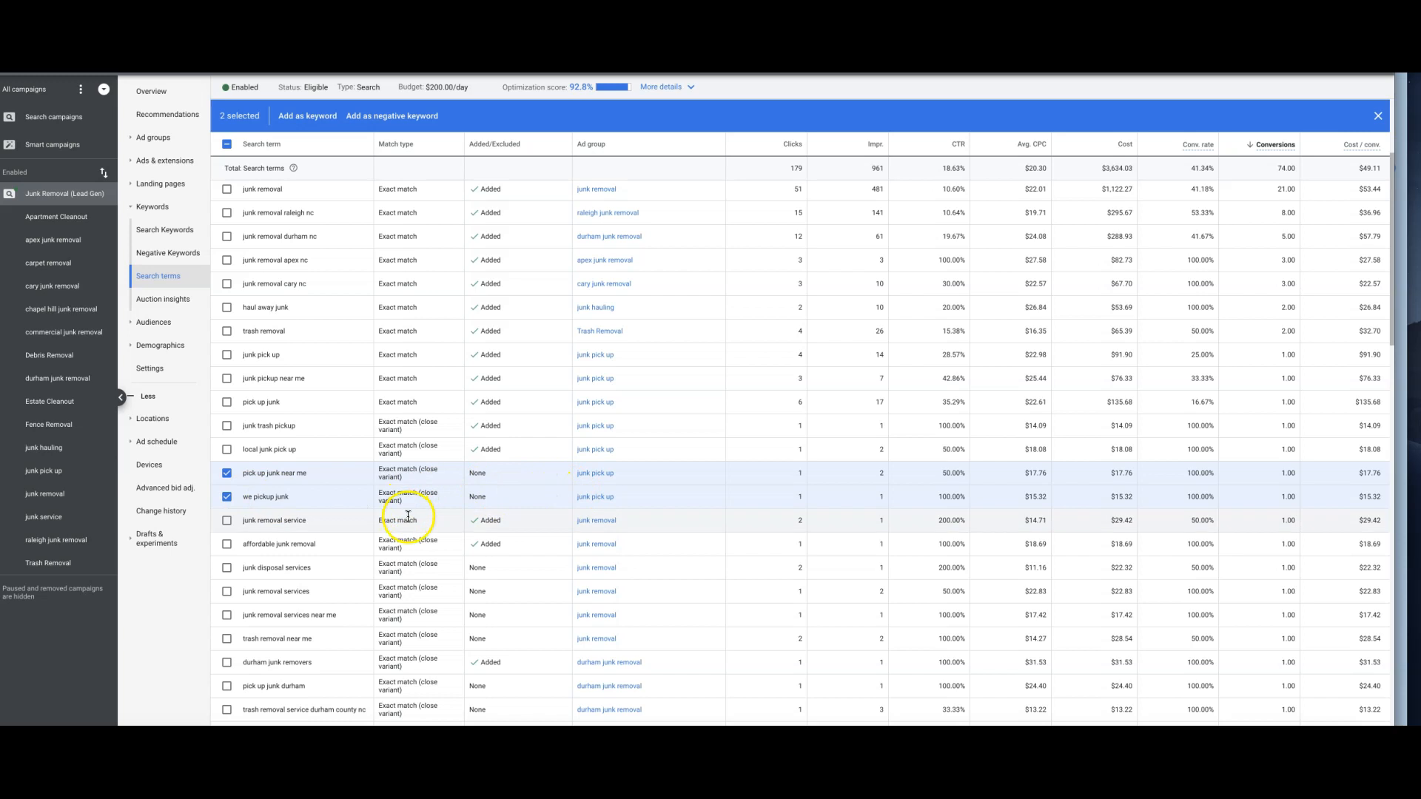
scroll(408, 516, "down", 1)
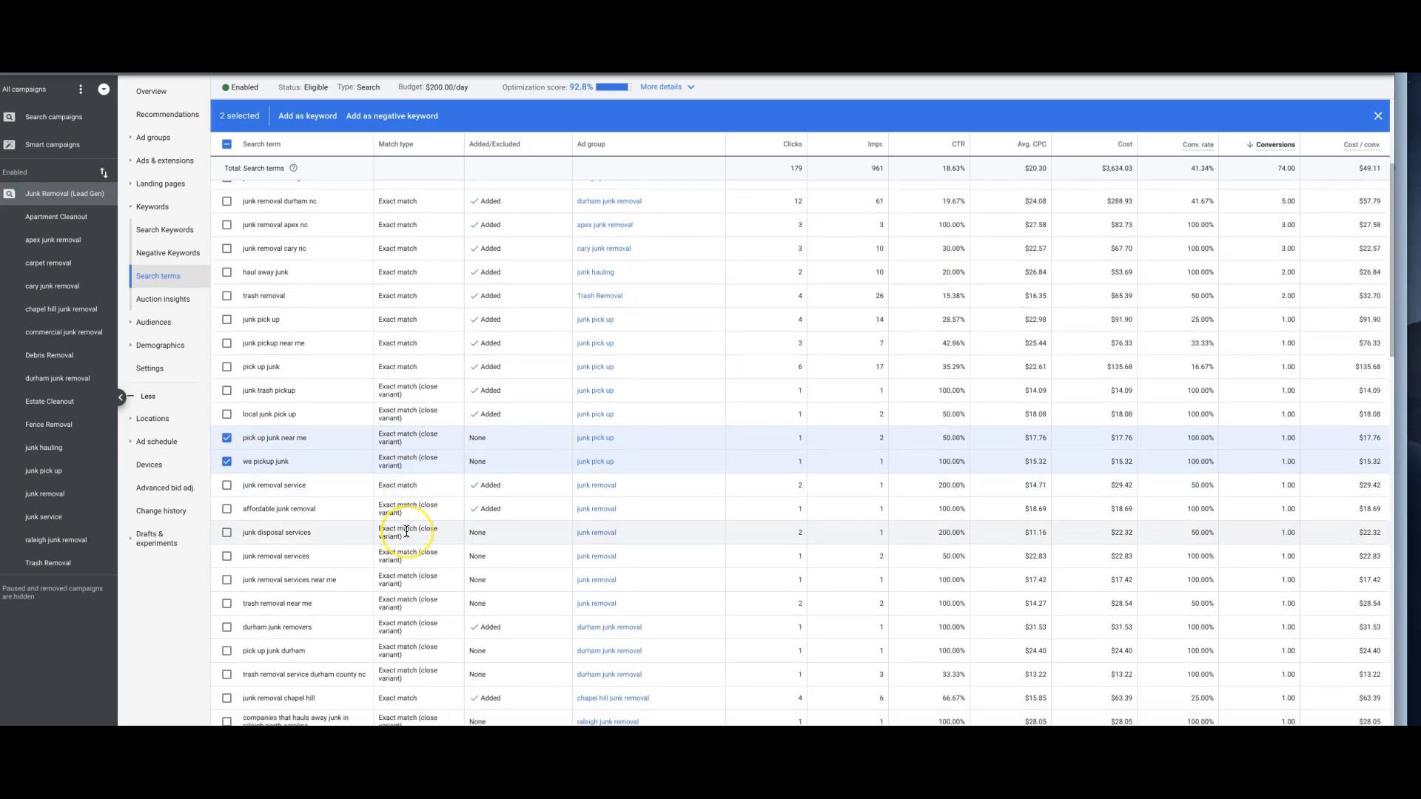
left_click(400, 553)
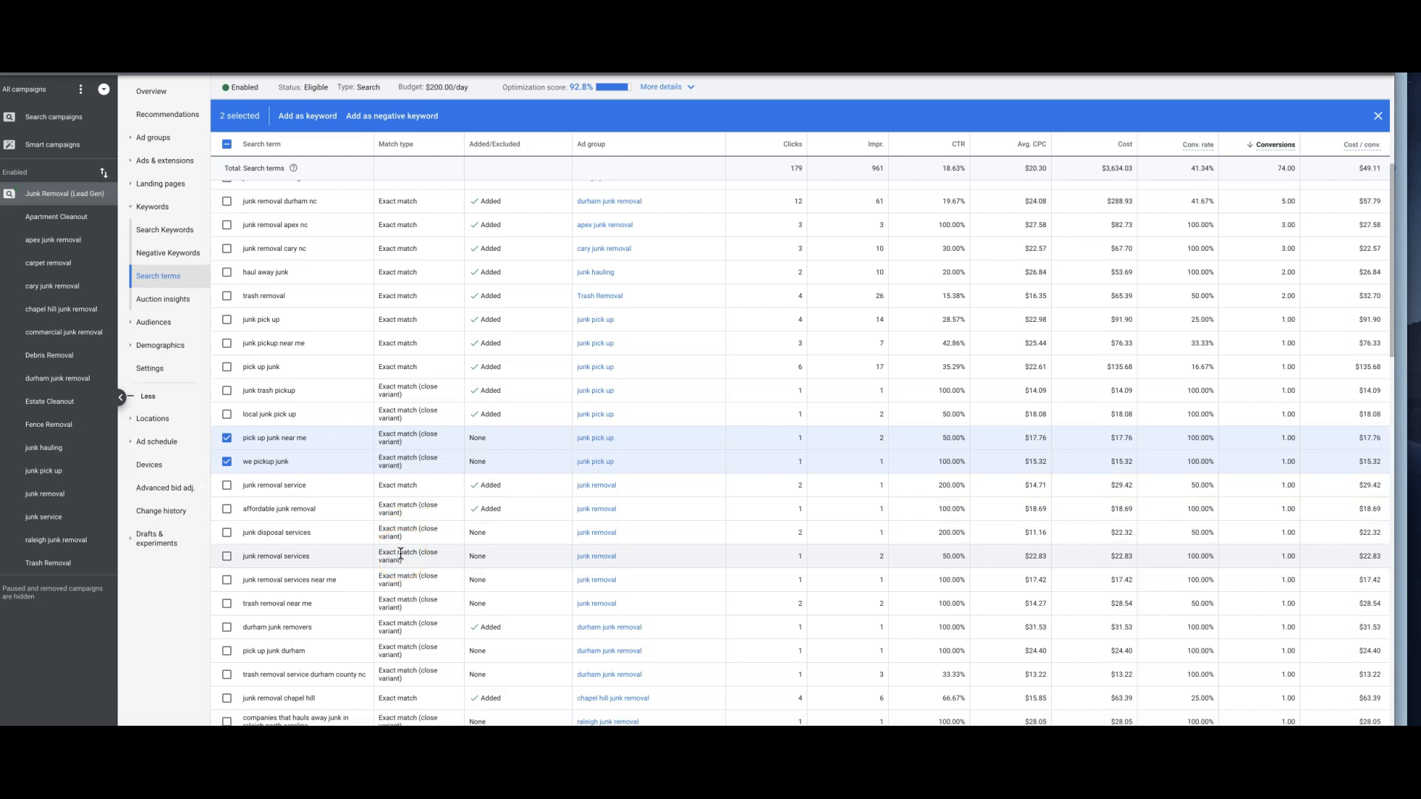
scroll(400, 554, "down", 1)
left_click(396, 542)
left_click(227, 540)
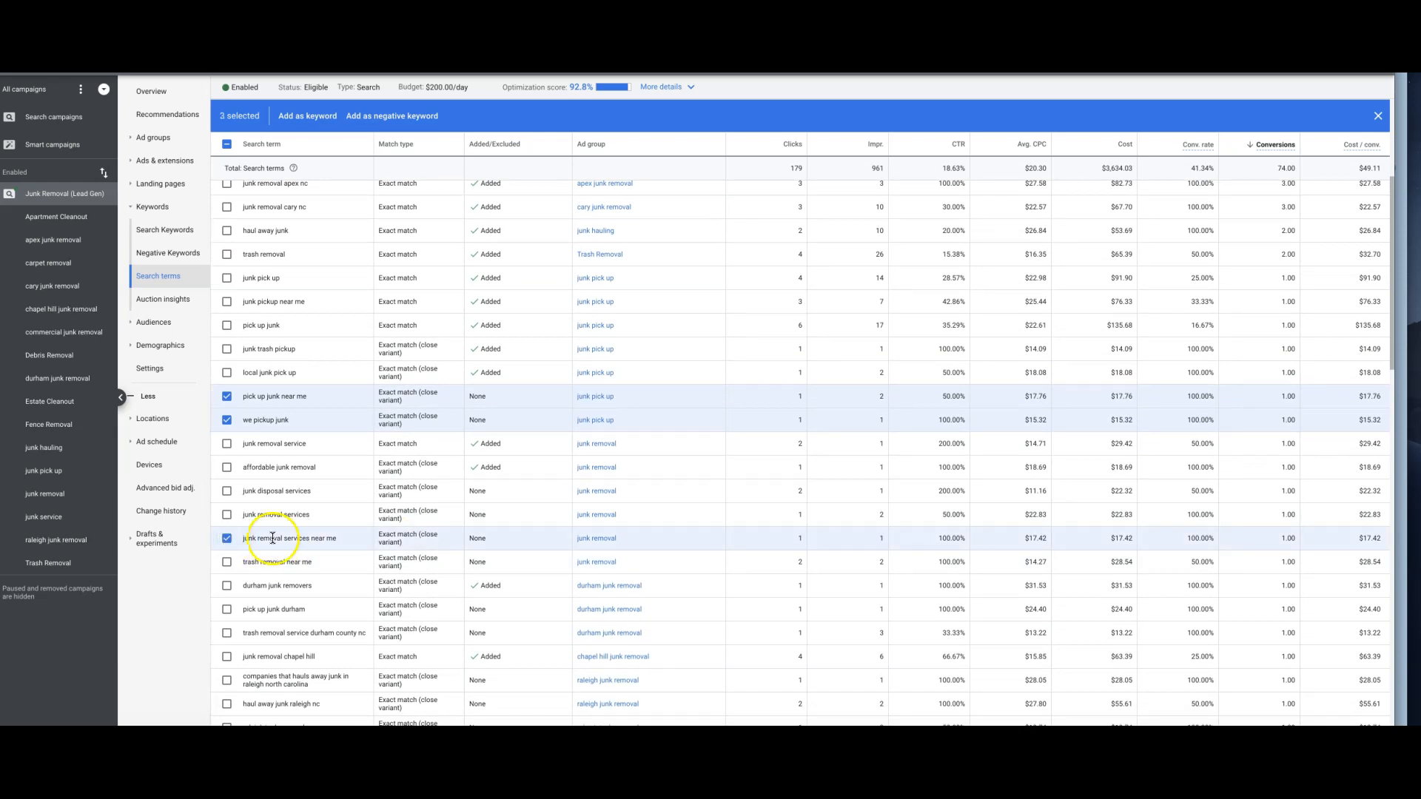
scroll(349, 542, "down", 1)
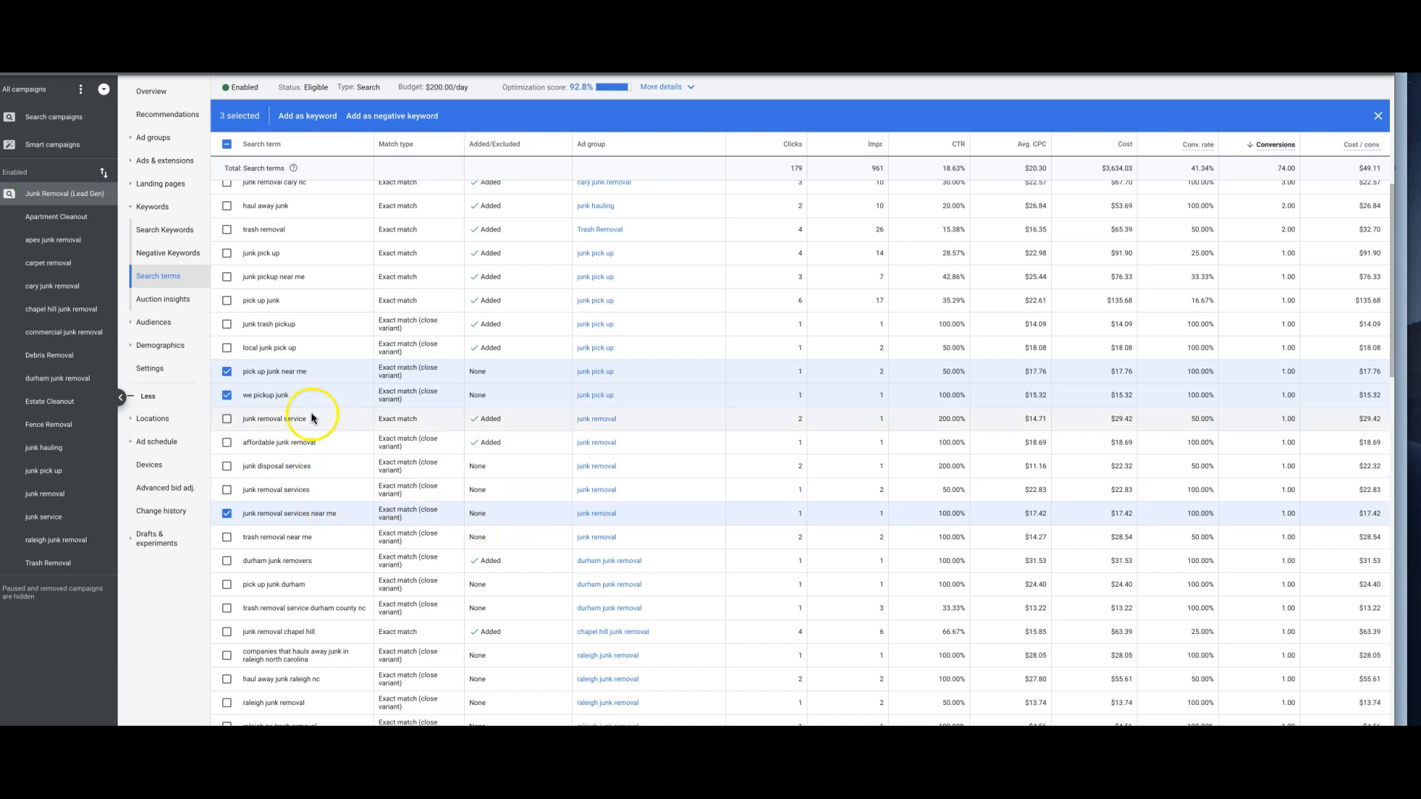
left_click(227, 492)
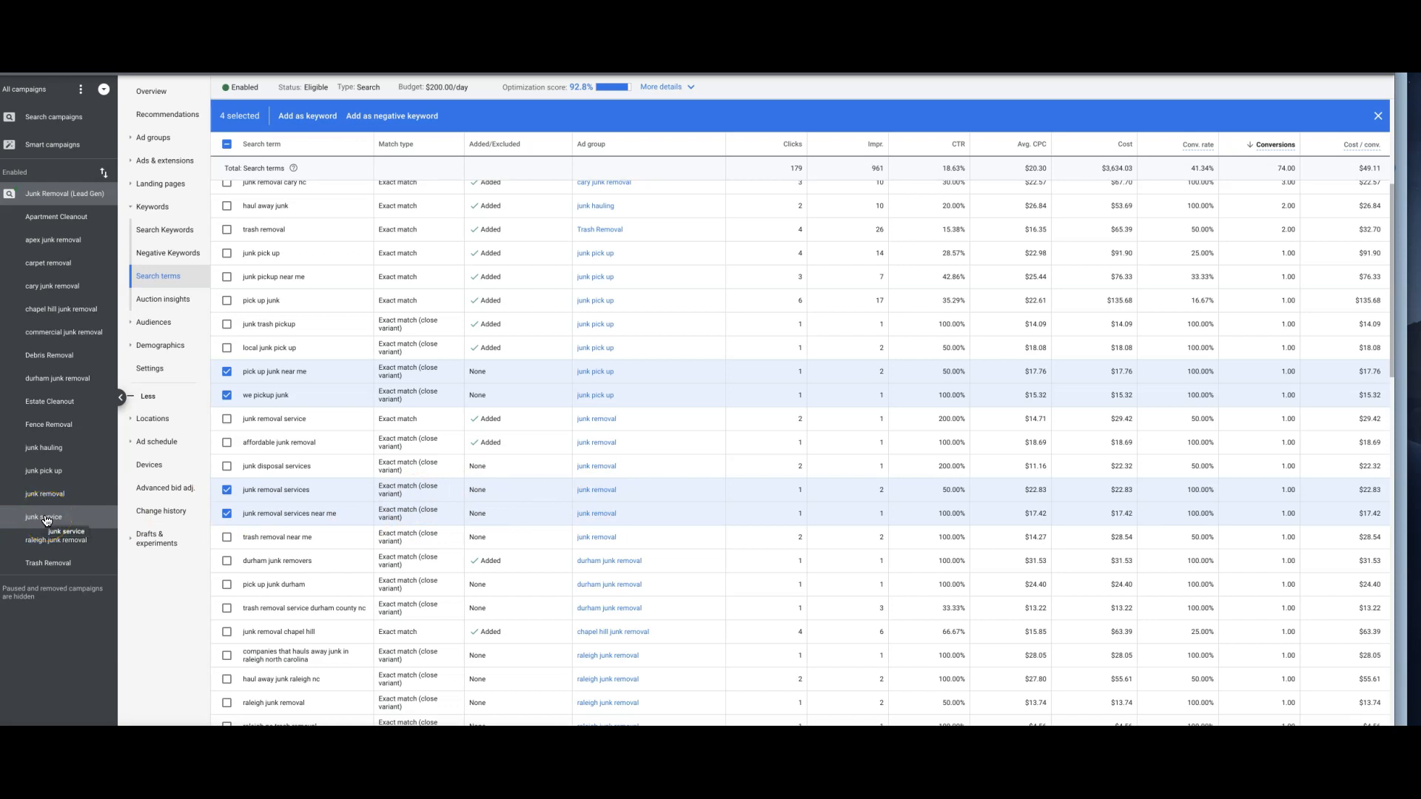
left_click(227, 515)
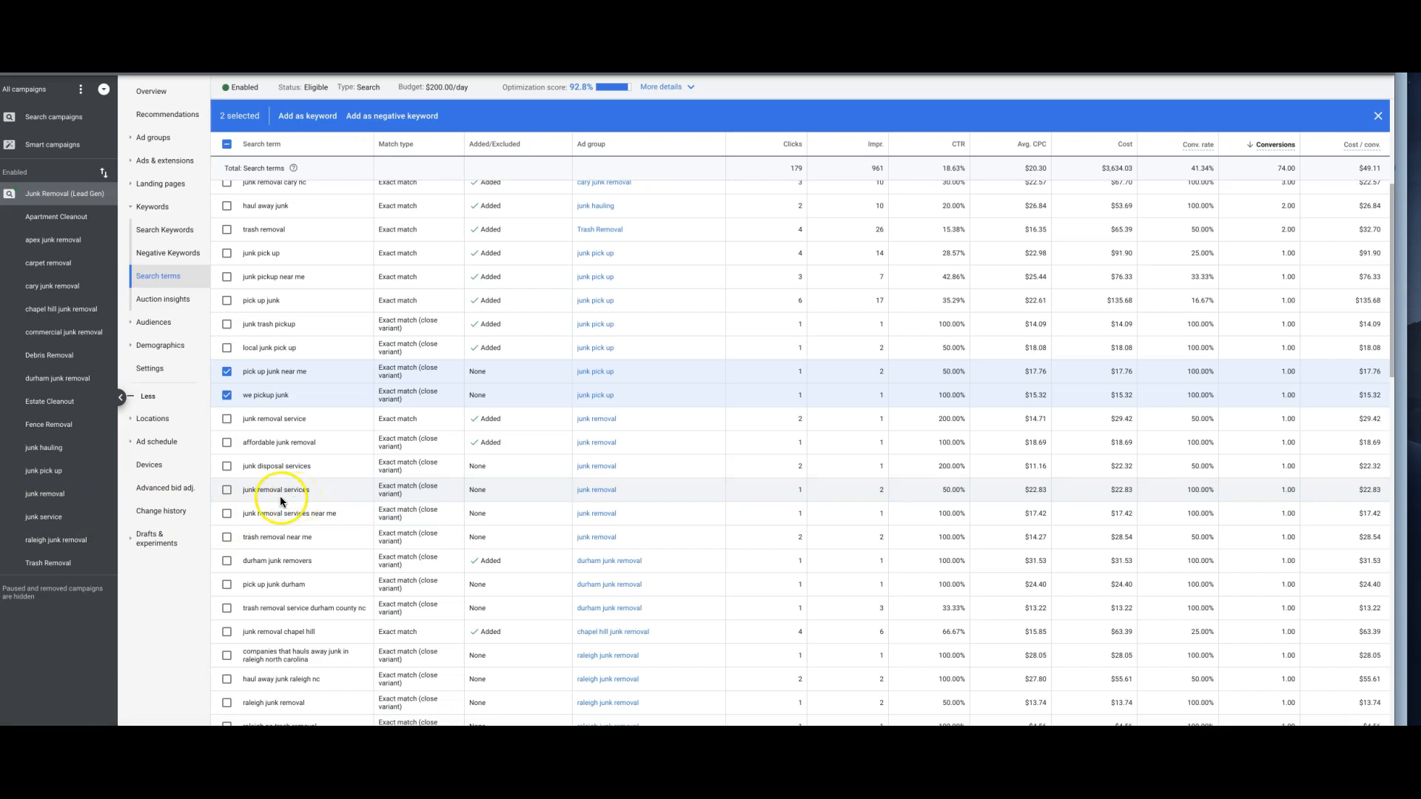
- Add the search terms "junk haulers" and "raleigh junk removal" to the current selection
scroll(418, 495, "down", 2)
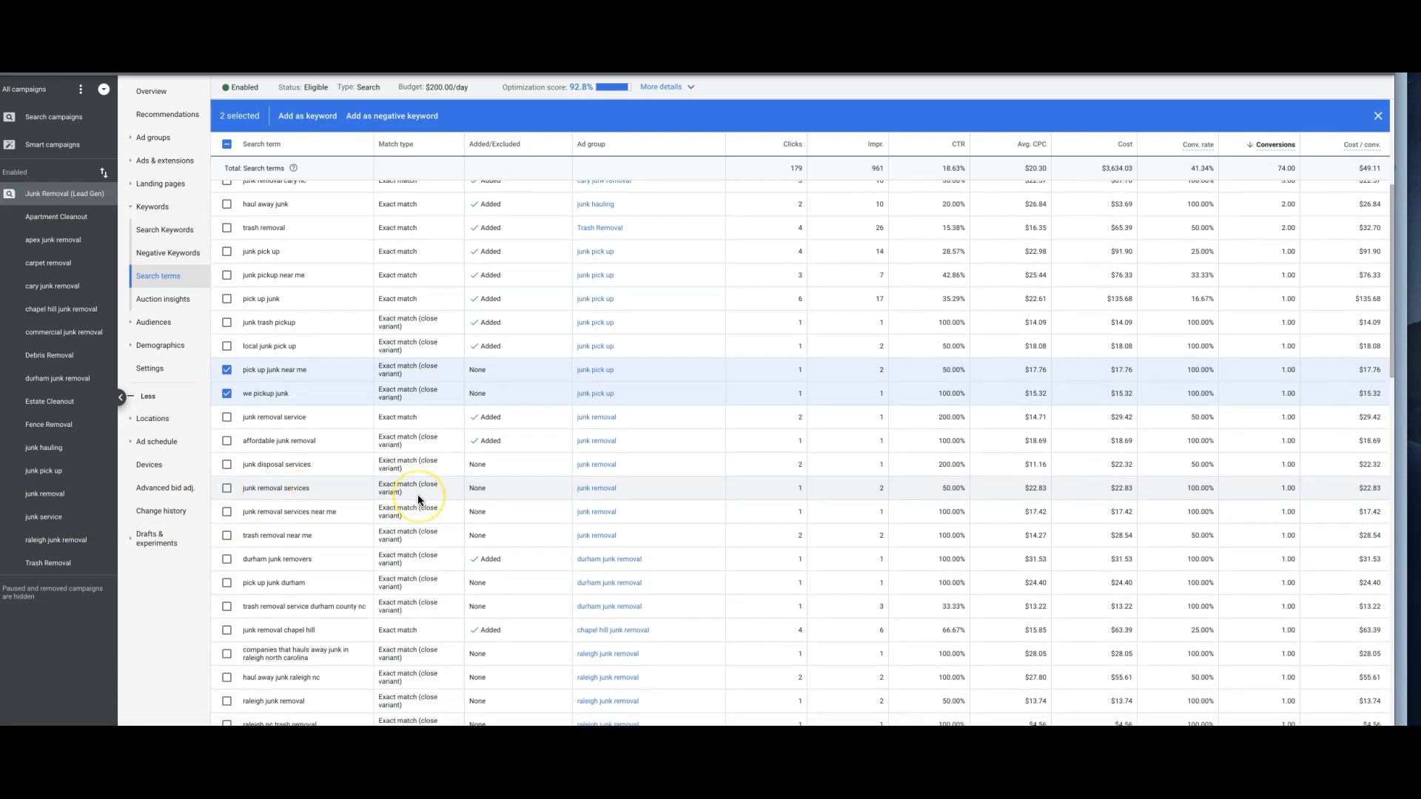
scroll(417, 494, "down", 2)
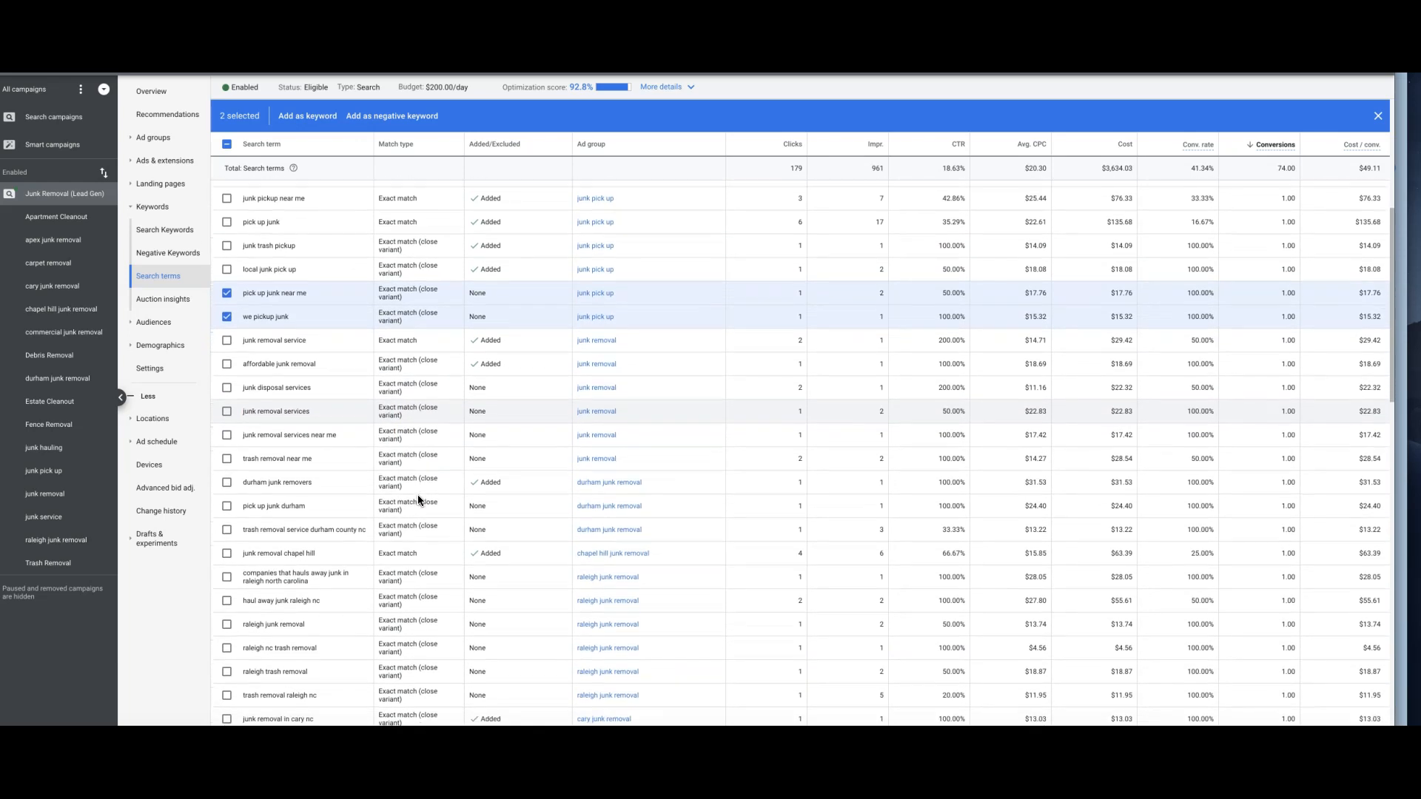
scroll(418, 495, "down", 1)
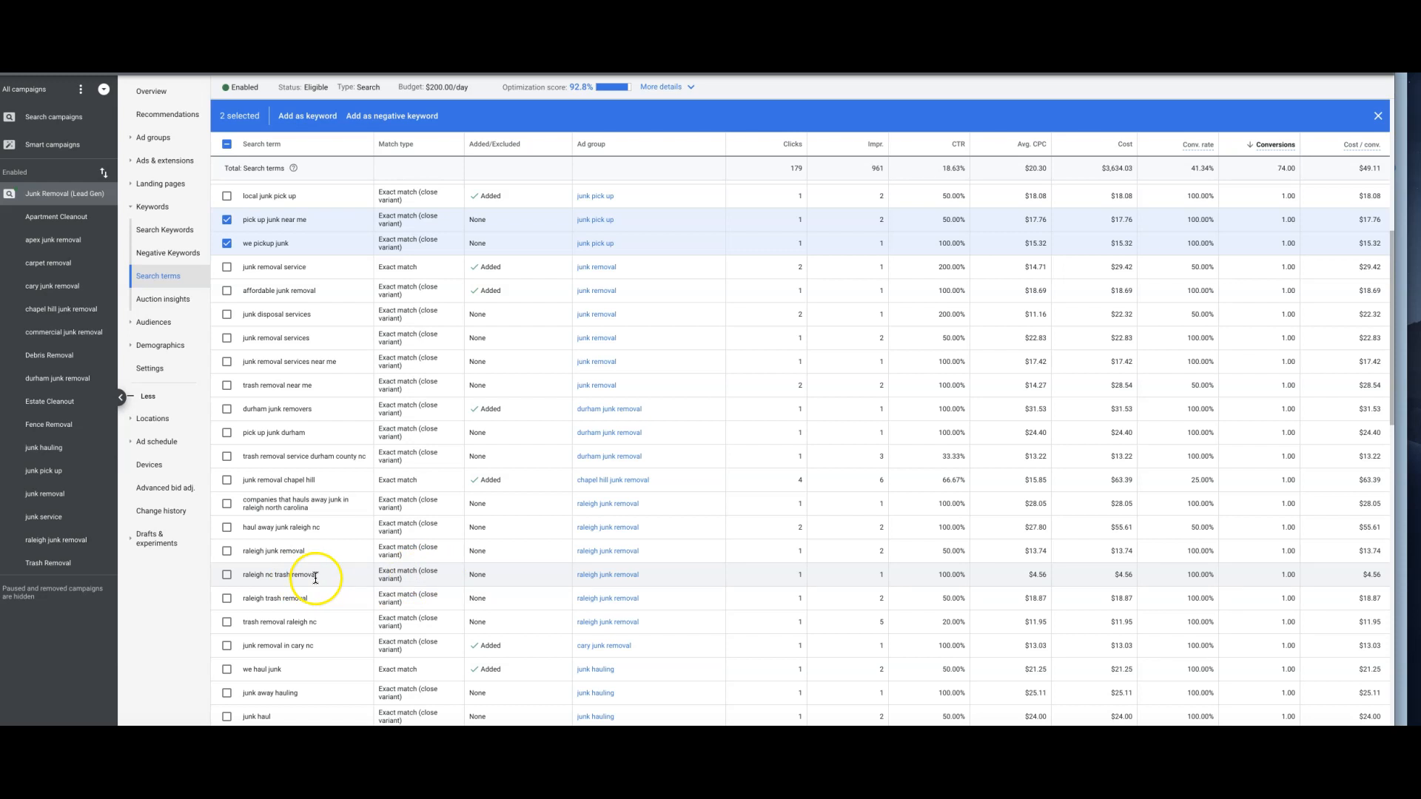
scroll(327, 580, "down", 1)
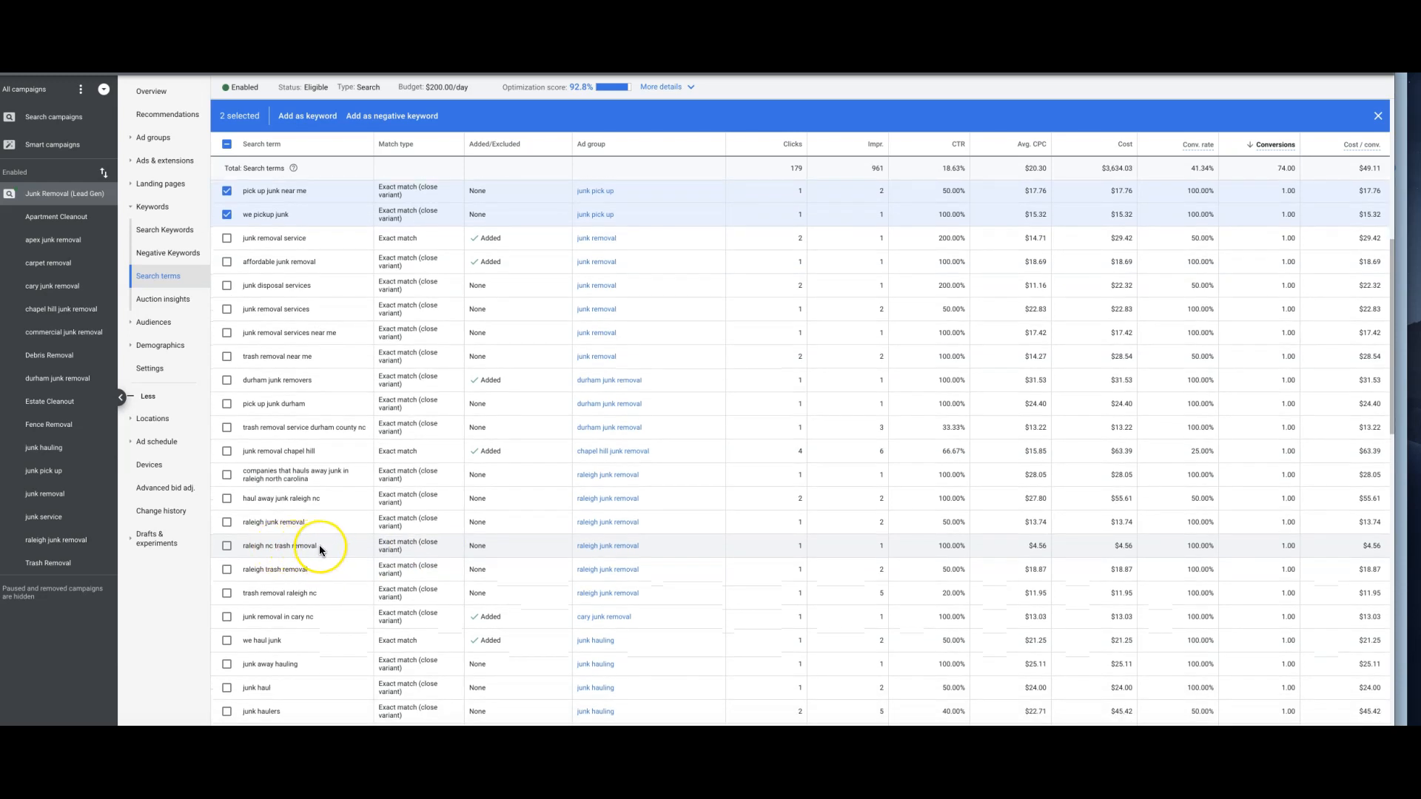
left_click(345, 550)
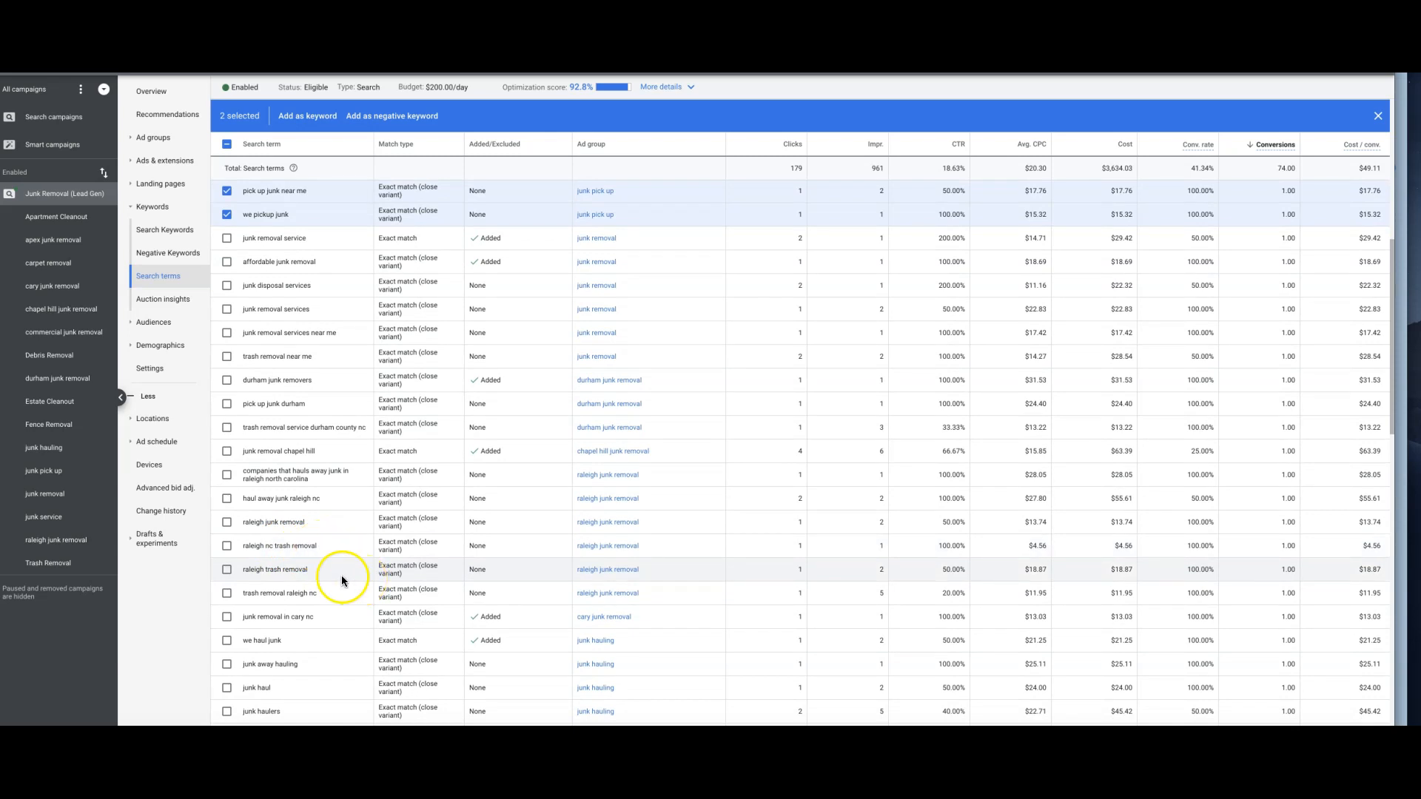
scroll(333, 598, "down", 2)
scroll(331, 602, "down", 3)
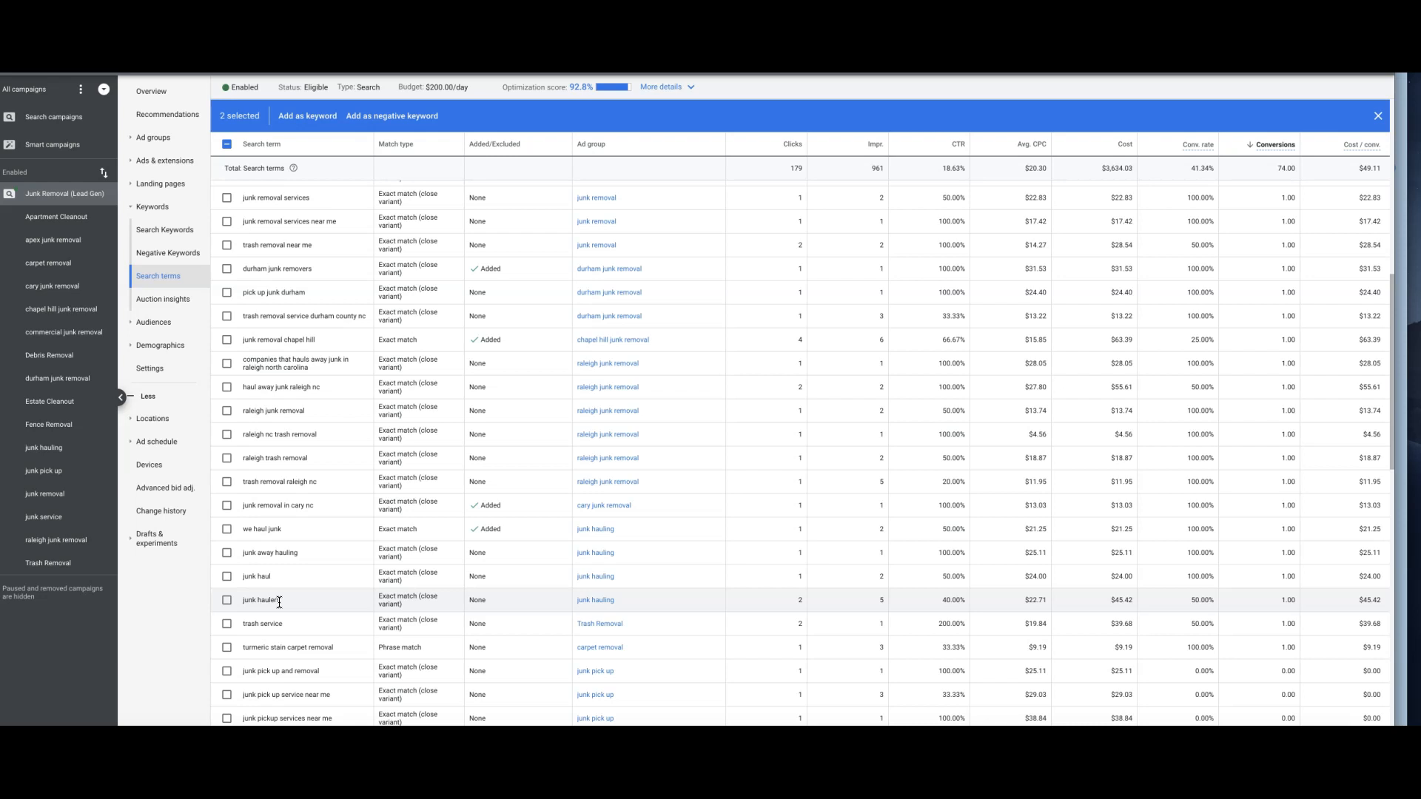
left_click(227, 601)
scroll(300, 596, "up", 1)
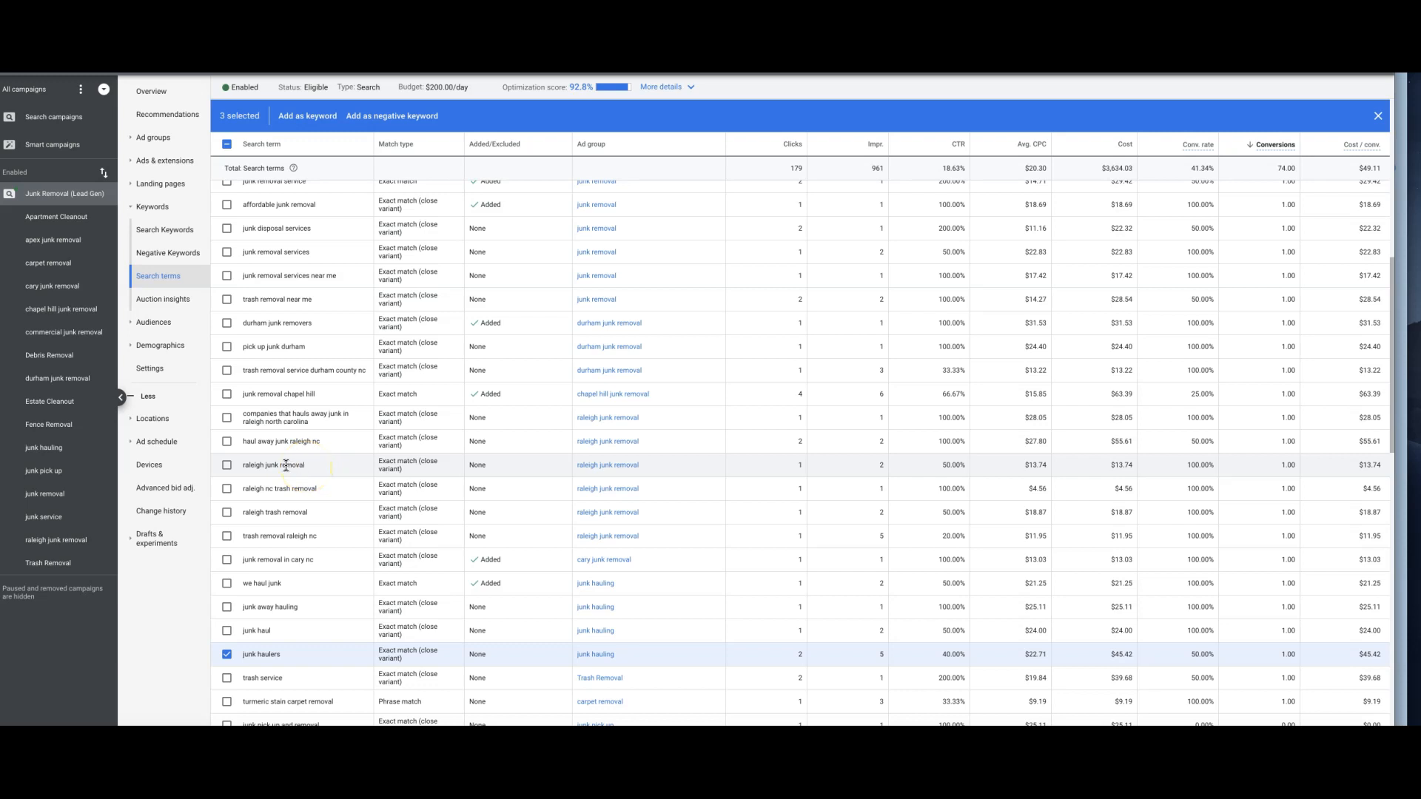
left_click(227, 465)
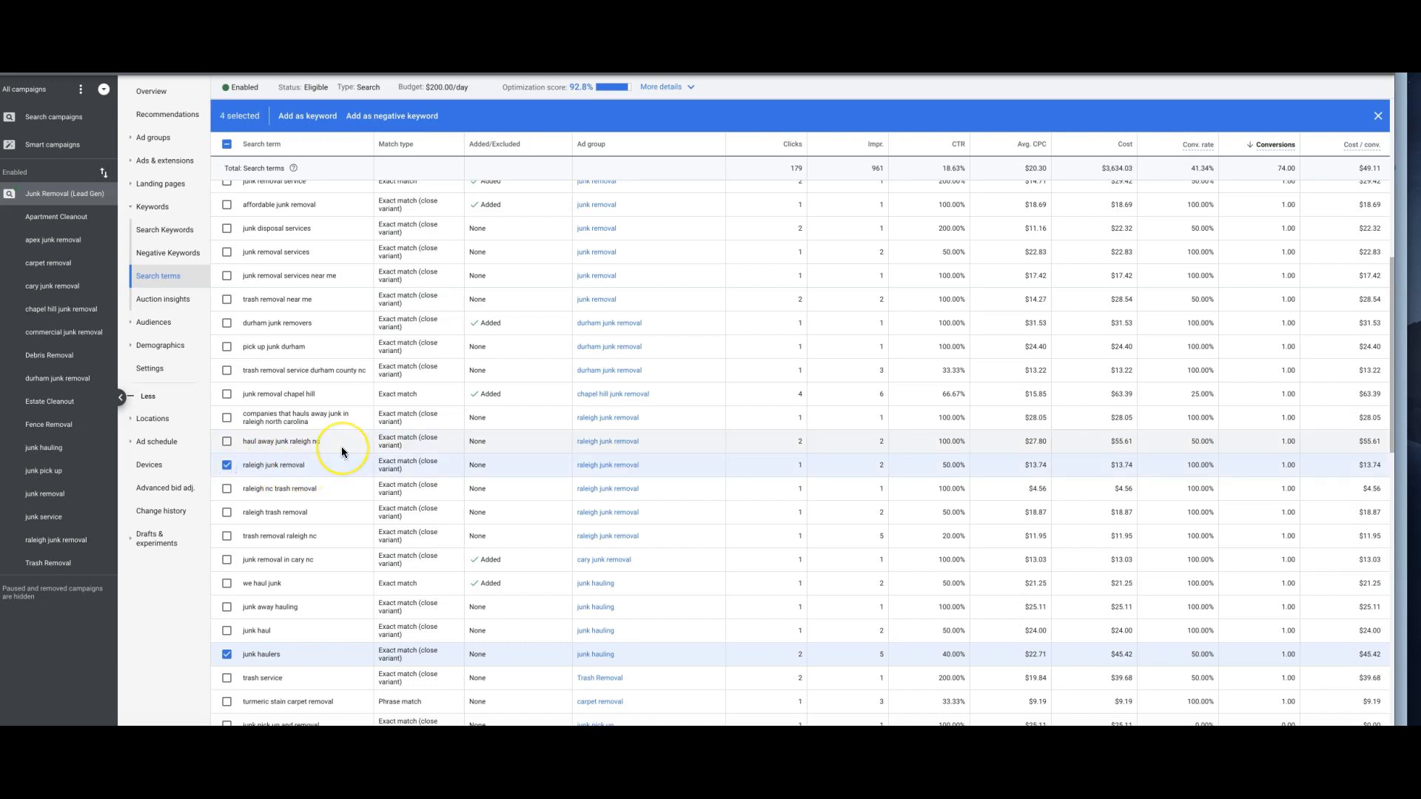
scroll(341, 446, "up", 6)
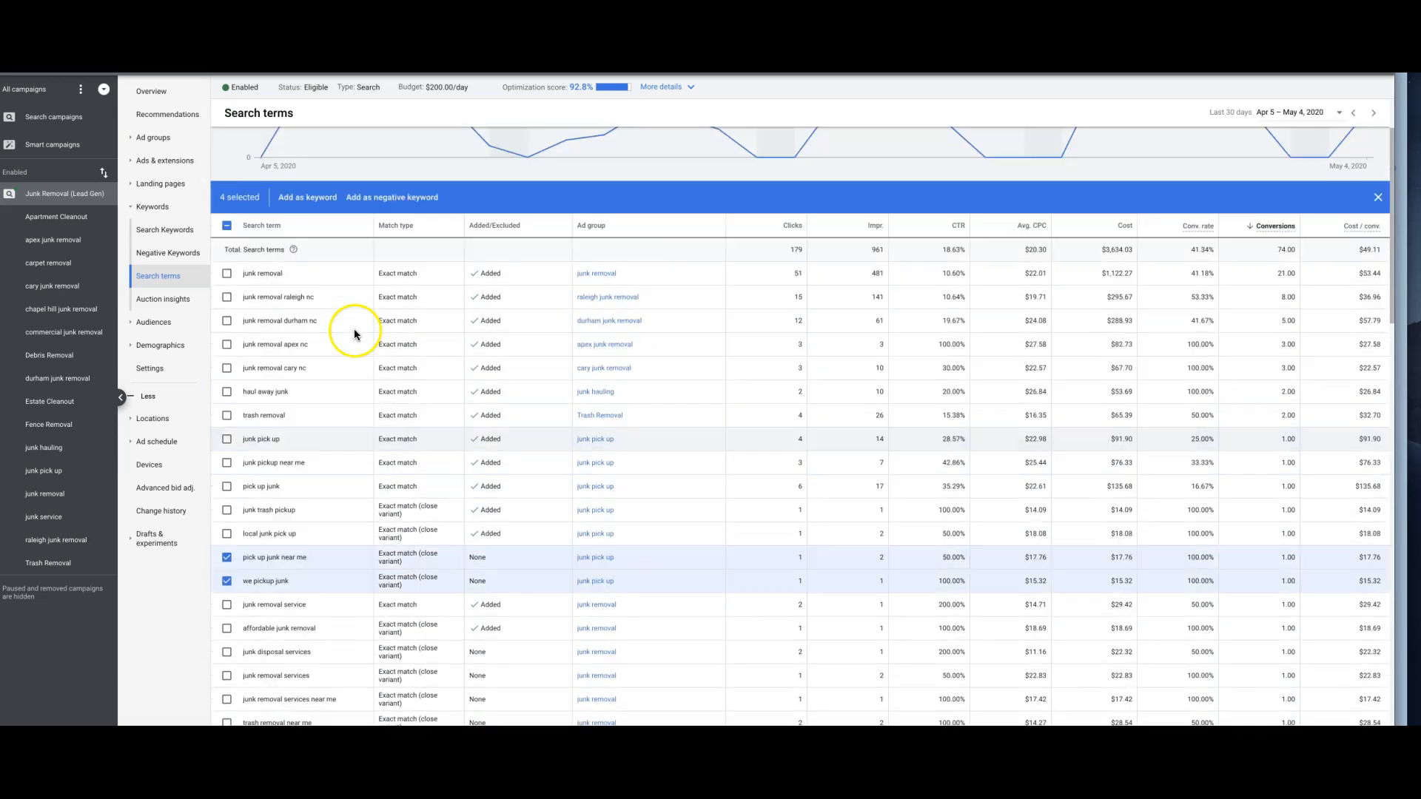
- Start adding the four selected search terms as keywords, putting an opening square bracket before each one for exact match
scroll(354, 333, "up", 2)
left_click(303, 296)
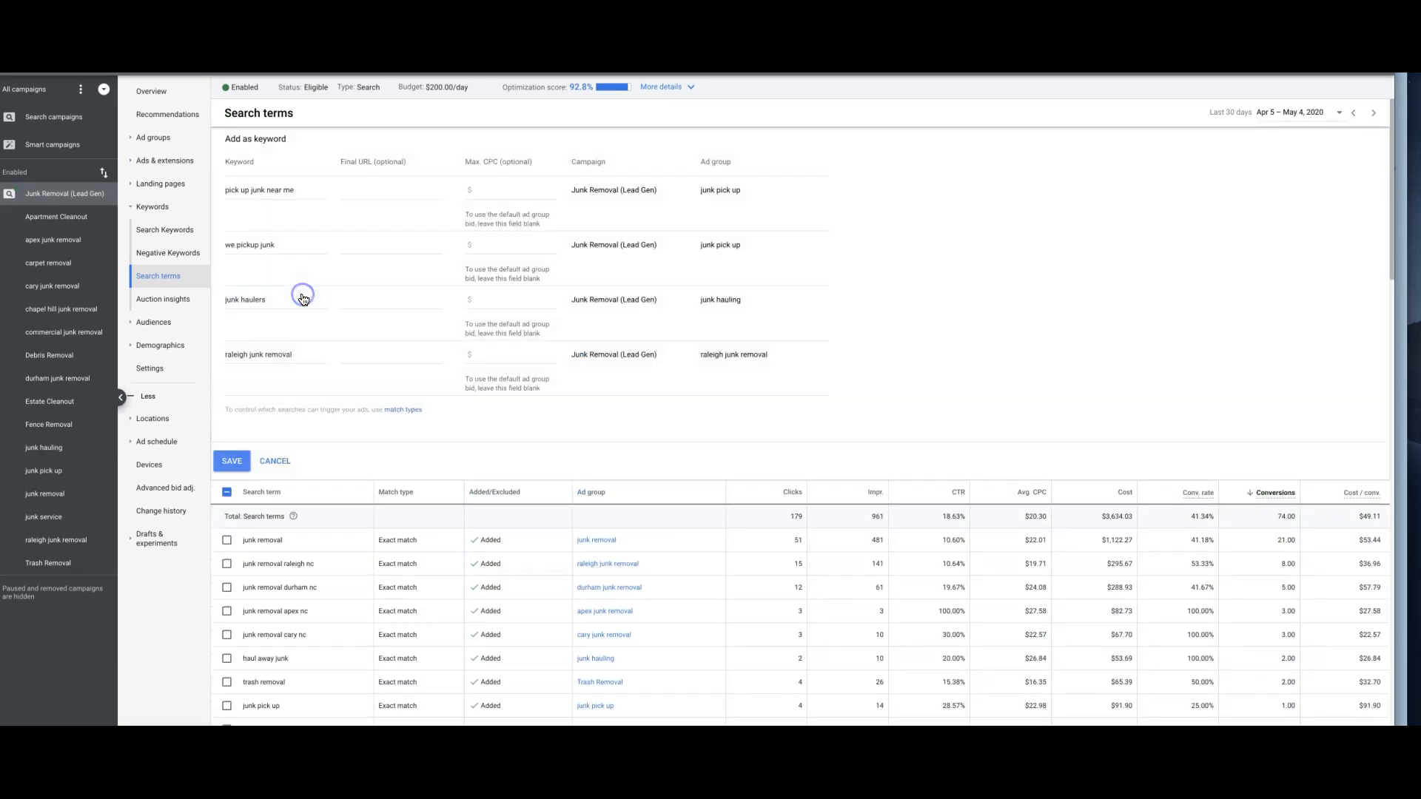
left_click(227, 188)
type("[")
left_click(232, 240)
type("[")
left_click(228, 296)
left_click(228, 298)
left_click(226, 354)
type("[")
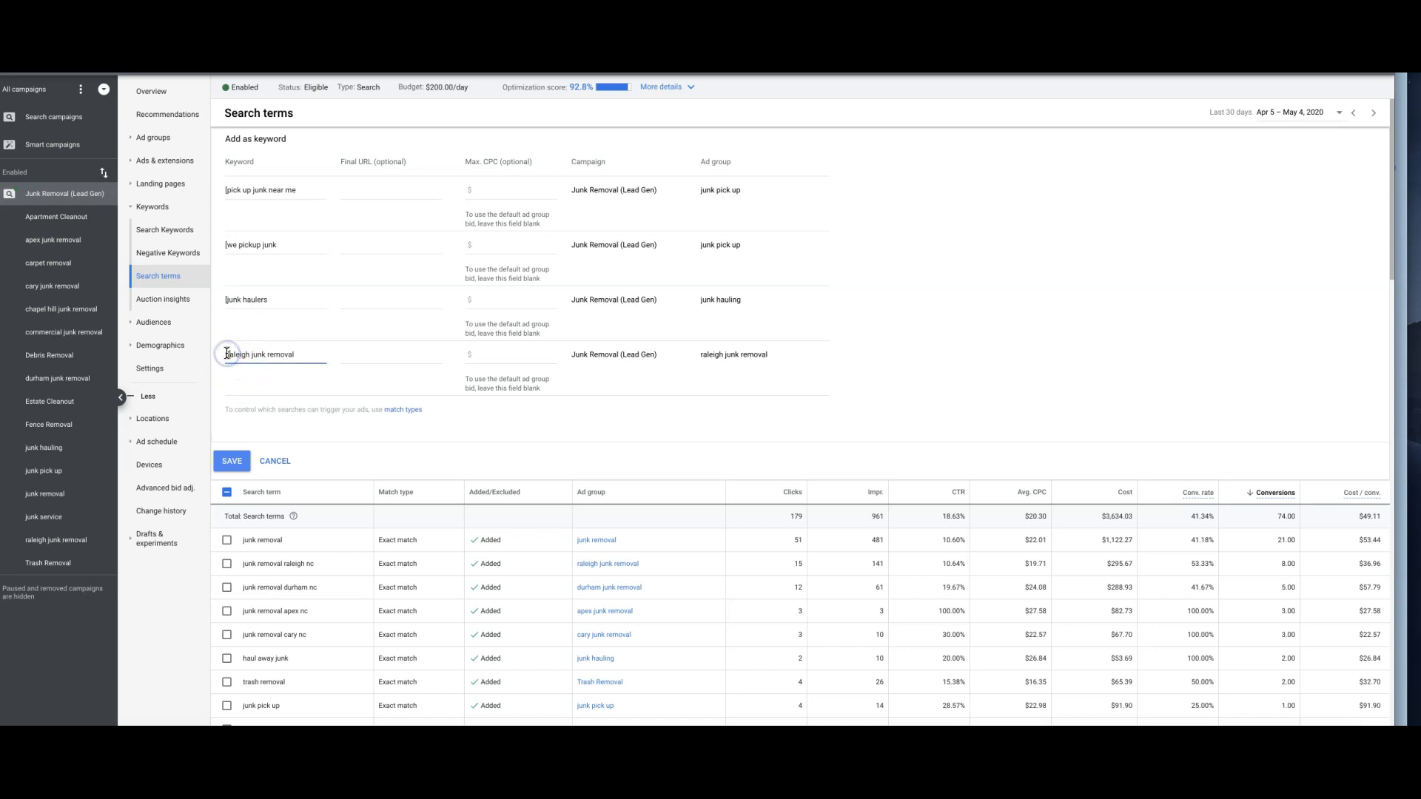
- Complete the exact-match brackets around all four keywords, save them and clear the search term selection
left_click(230, 354)
key("BackSpace")
left_click(284, 298)
left_click(285, 242)
left_click(301, 187)
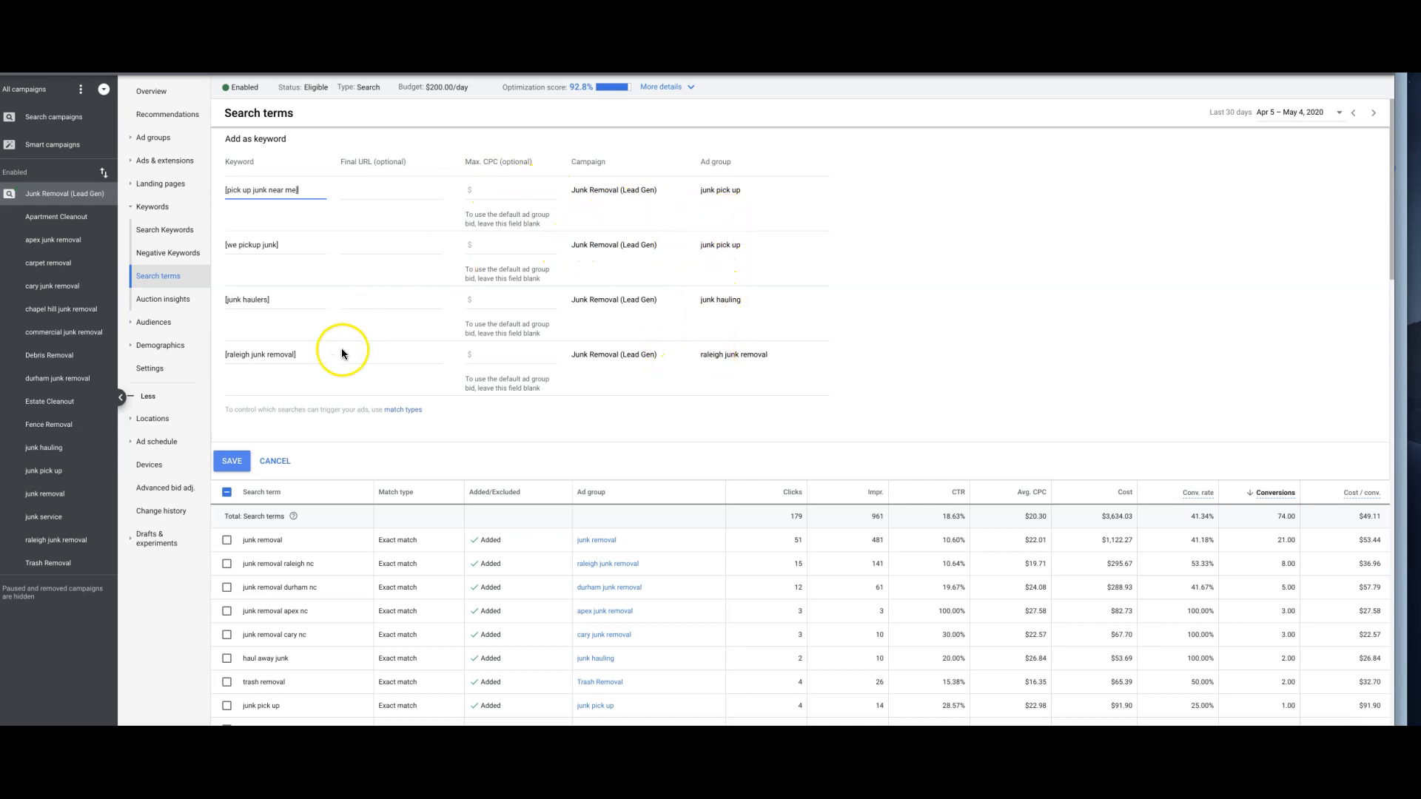
left_click(236, 461)
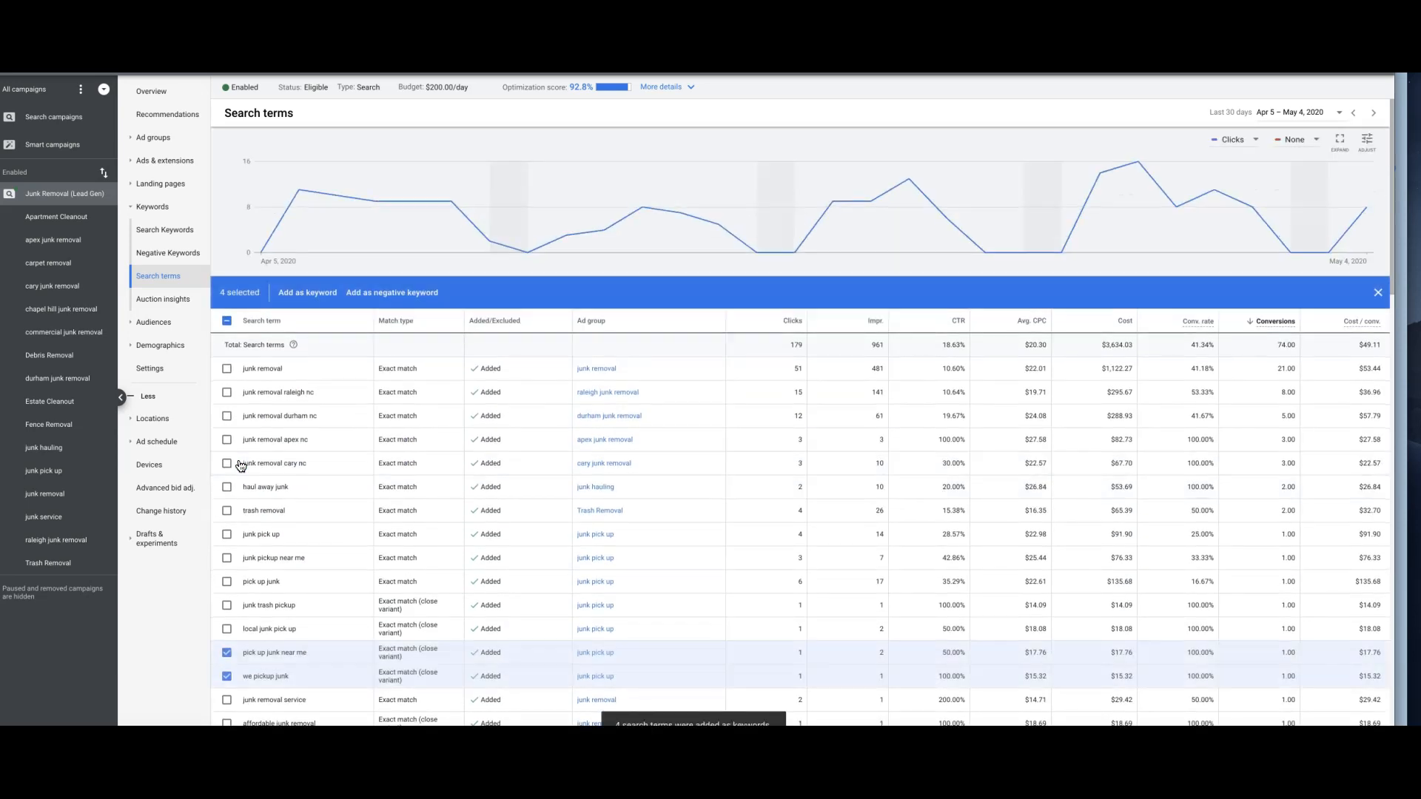
left_click(228, 321)
left_click(227, 322)
- Examine the non-converting search terms through the end of the report for irrelevant queries to exclude
scroll(398, 441, "down", 2)
scroll(398, 441, "down", 10)
scroll(397, 441, "down", 4)
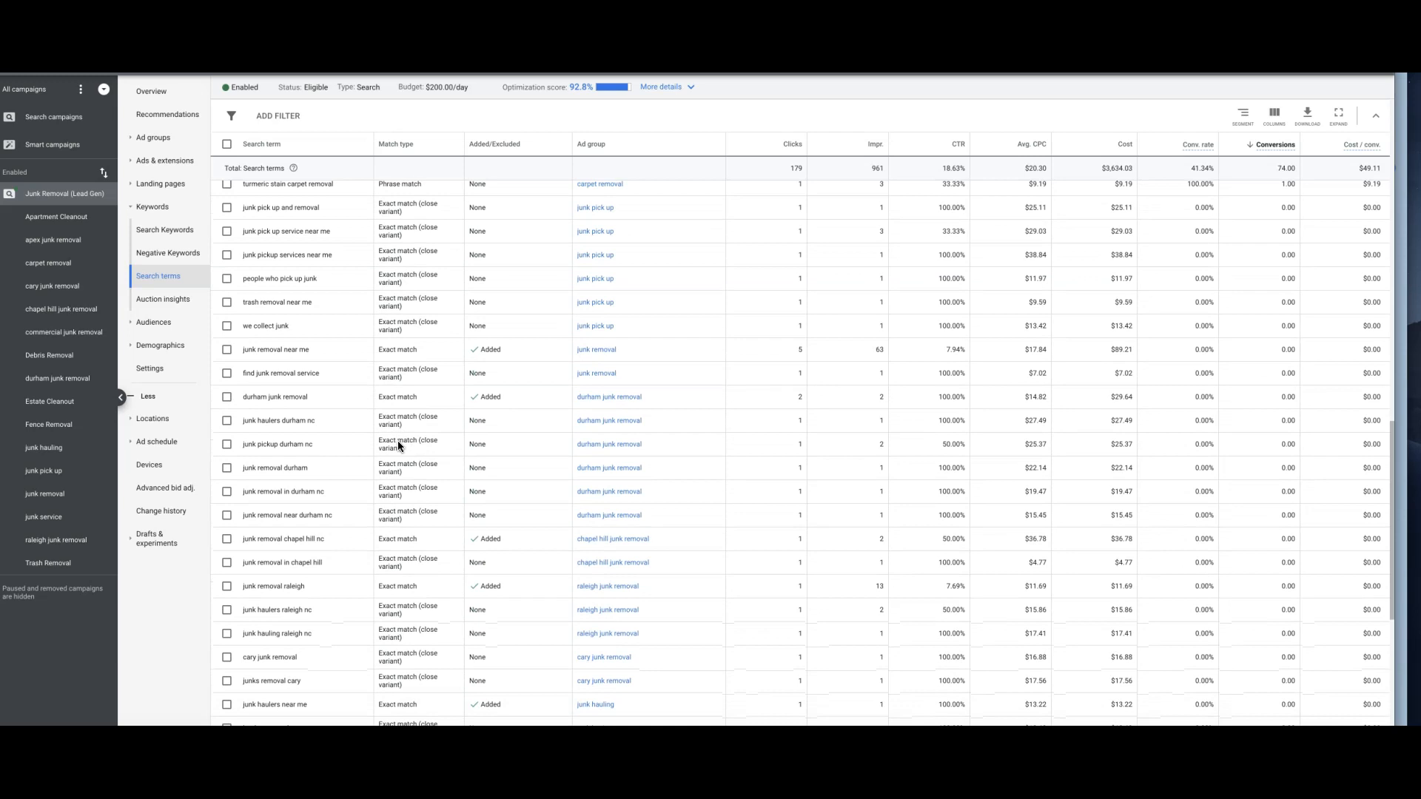
scroll(853, 219, "down", 1)
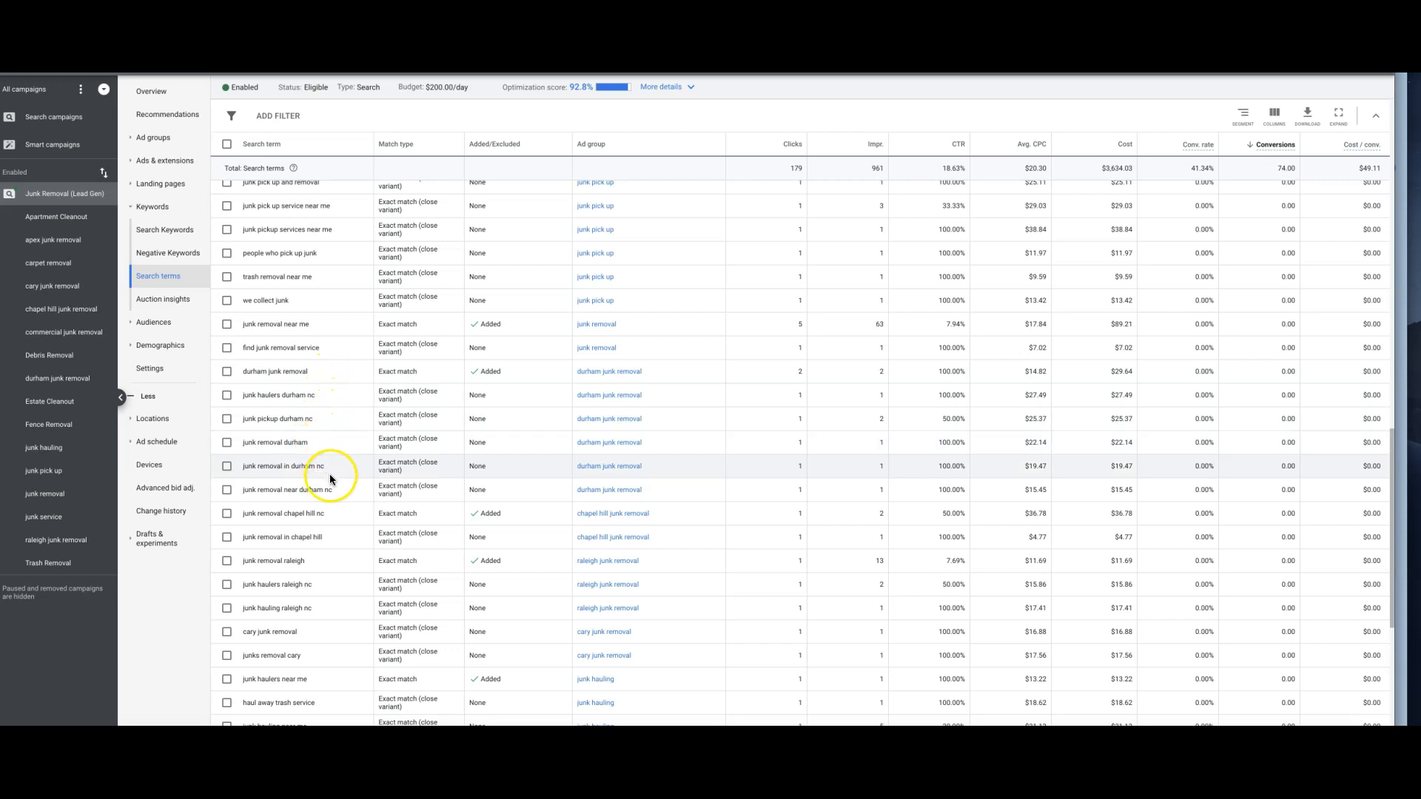
scroll(335, 520, "down", 1)
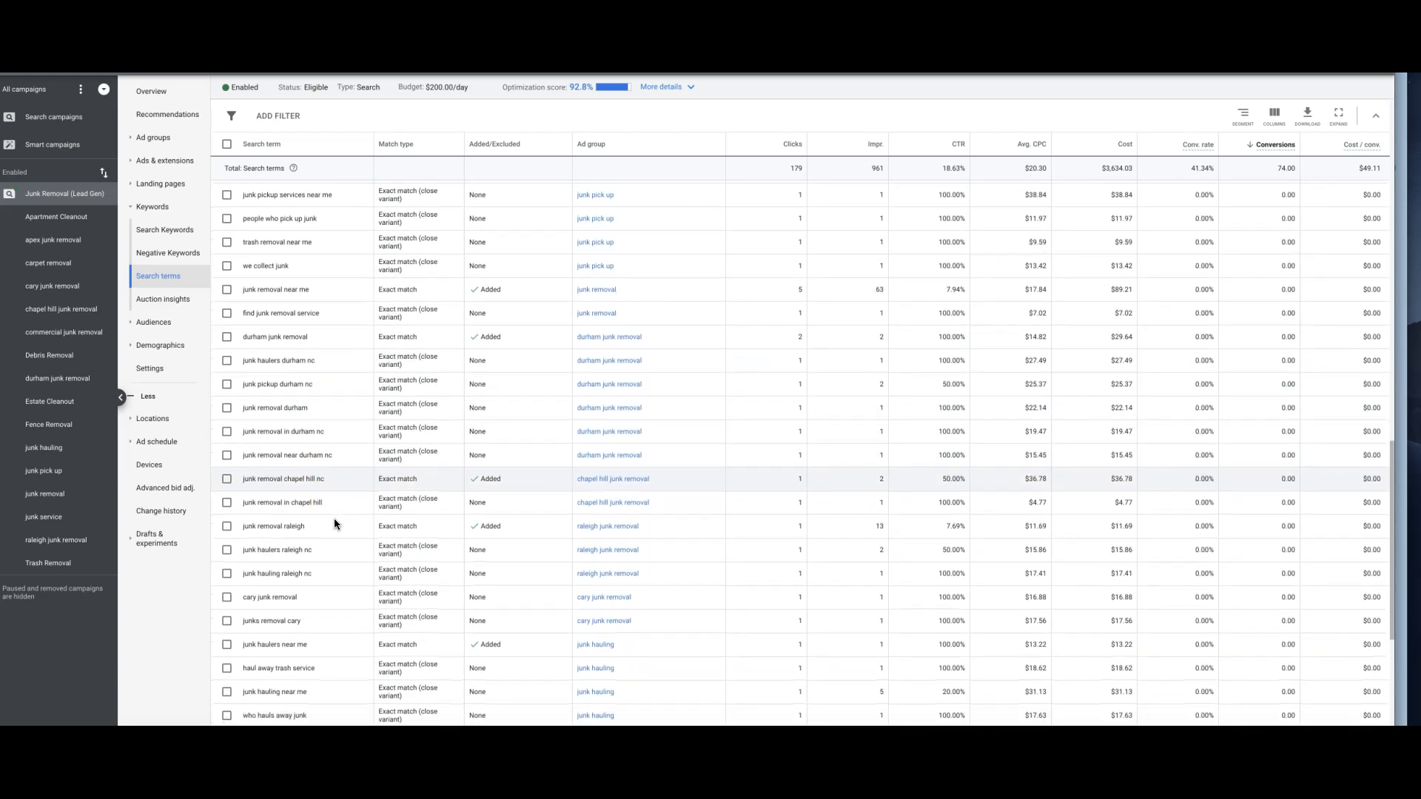
scroll(316, 552, "down", 3)
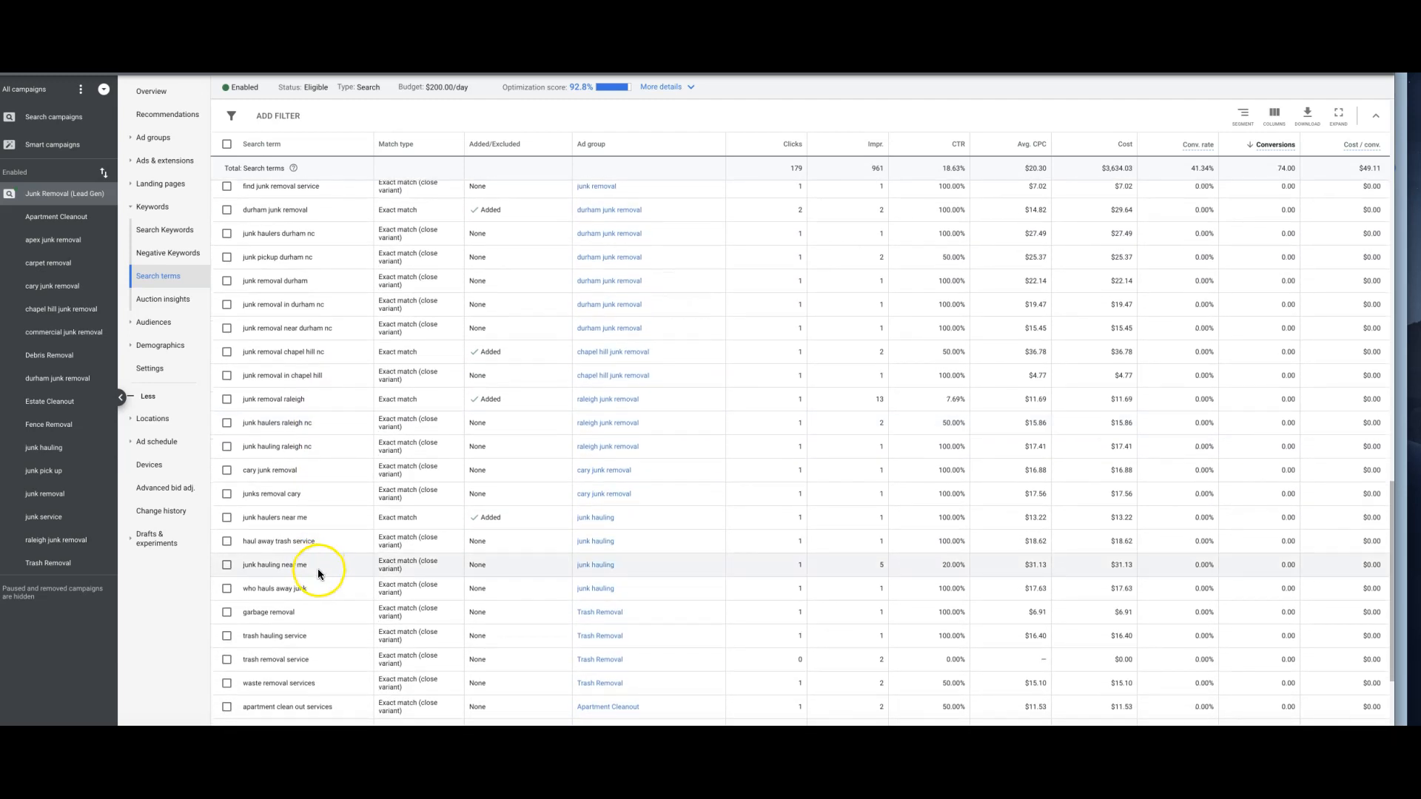
scroll(318, 568, "down", 1)
scroll(317, 568, "down", 2)
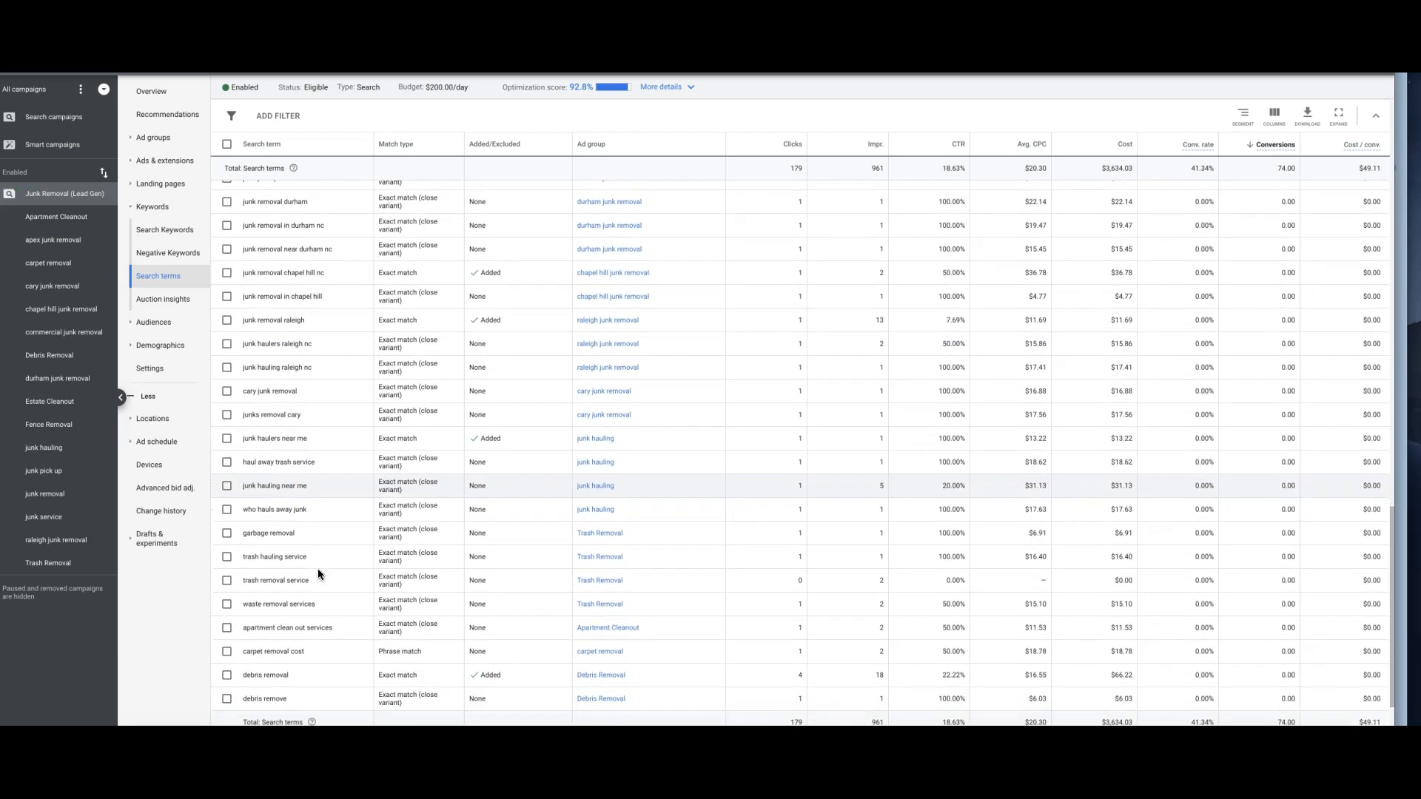
left_click(327, 500)
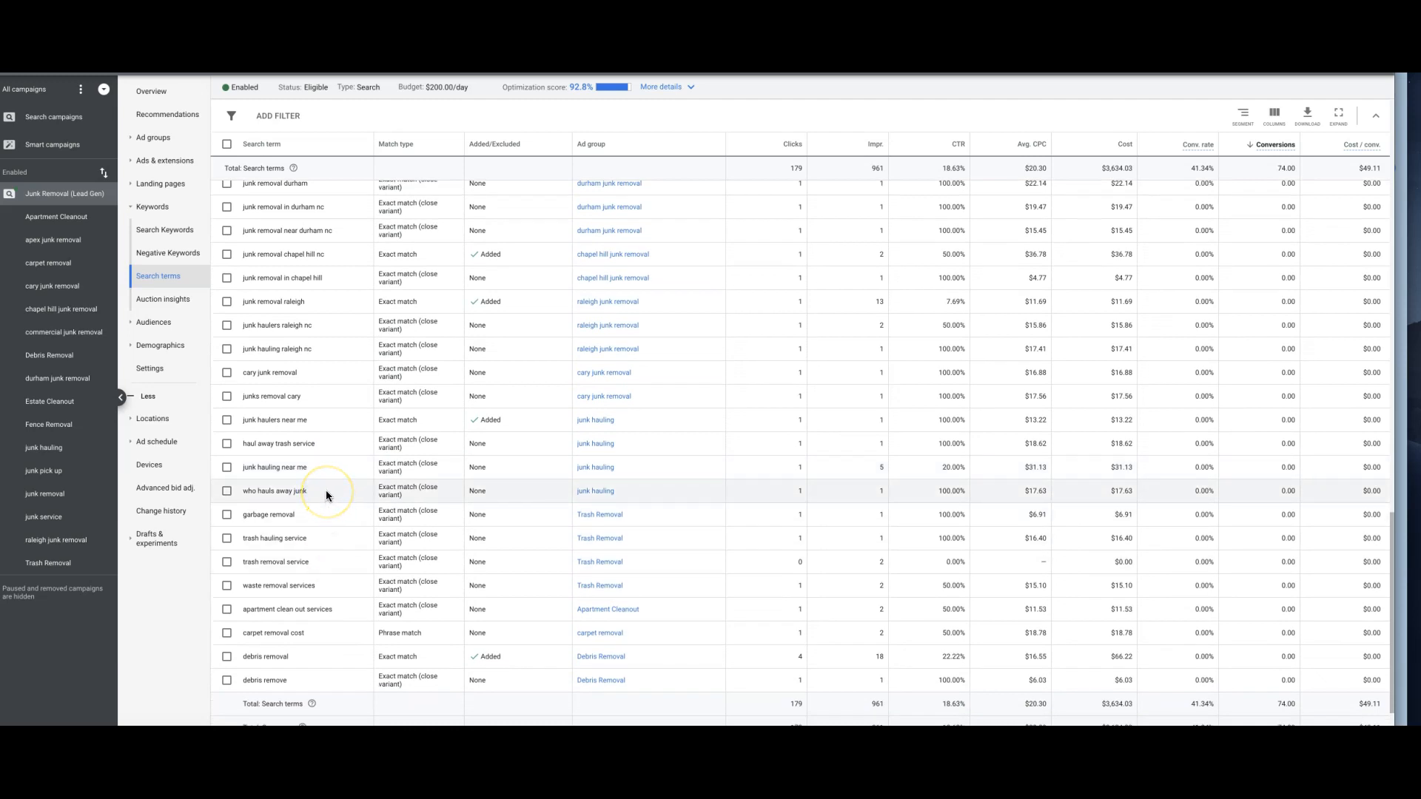
scroll(324, 541, "down", 1)
scroll(325, 540, "down", 1)
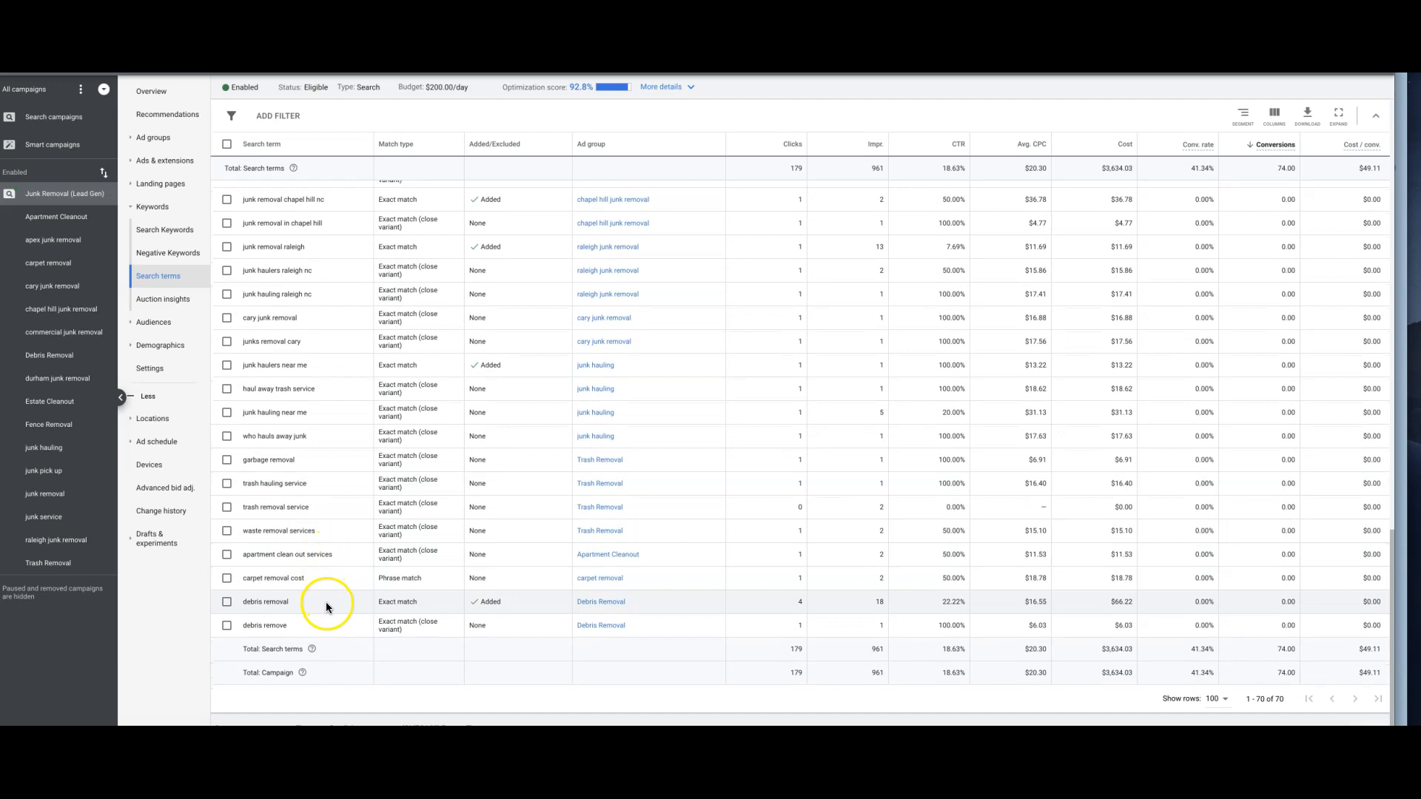
scroll(357, 513, "up", 1)
scroll(358, 516, "up", 15)
scroll(358, 513, "up", 3)
scroll(358, 513, "down", 15)
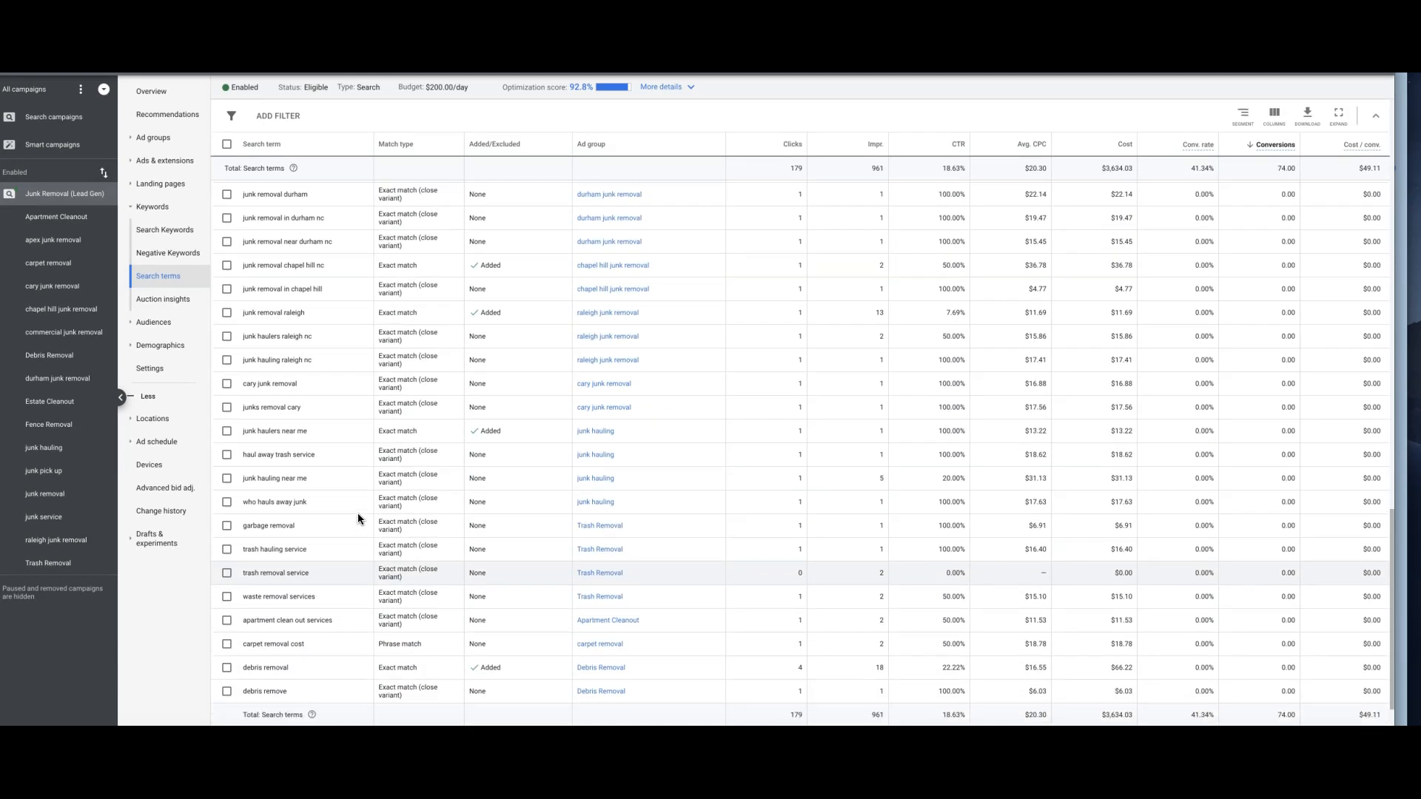
scroll(358, 513, "down", 2)
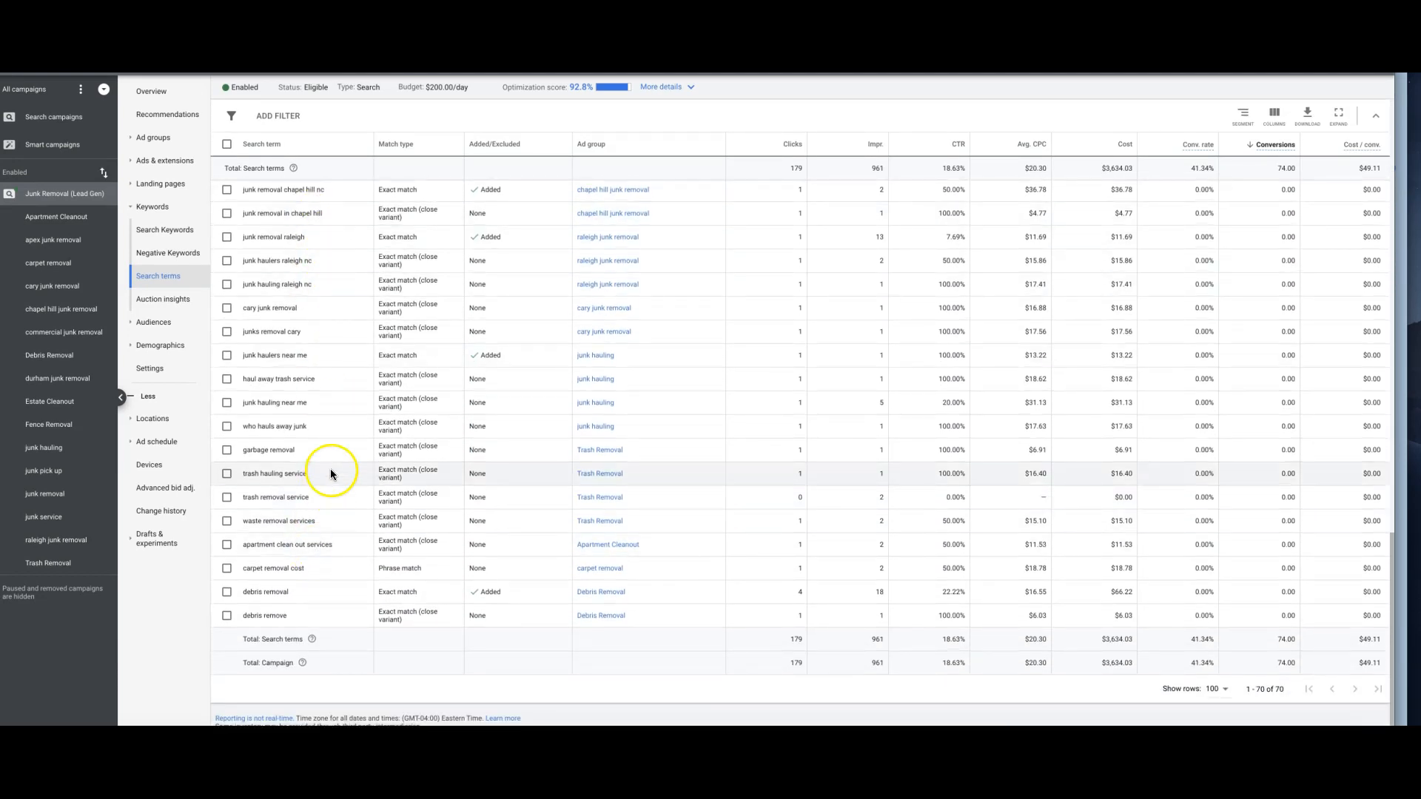
scroll(331, 474, "down", 1)
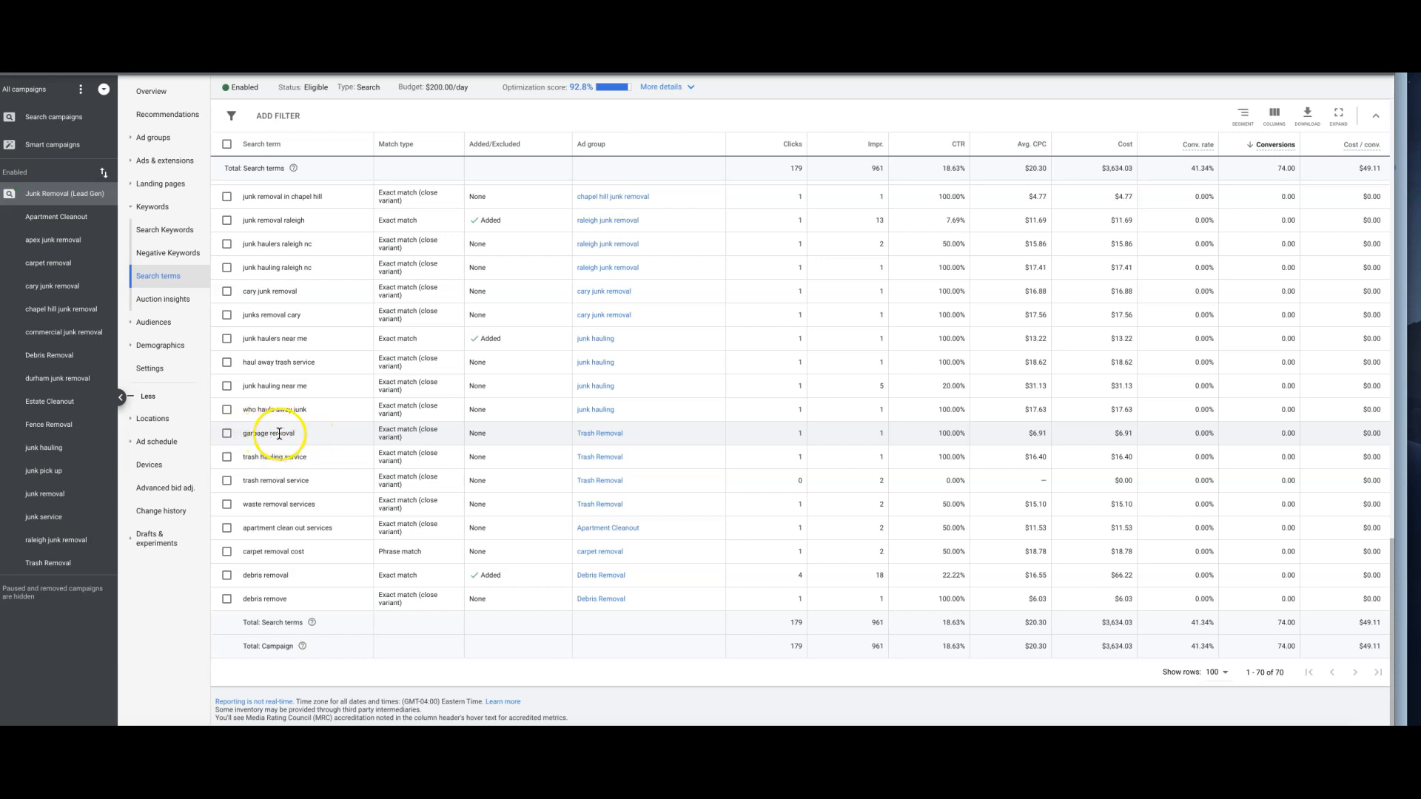
left_click(227, 436)
left_click(372, 120)
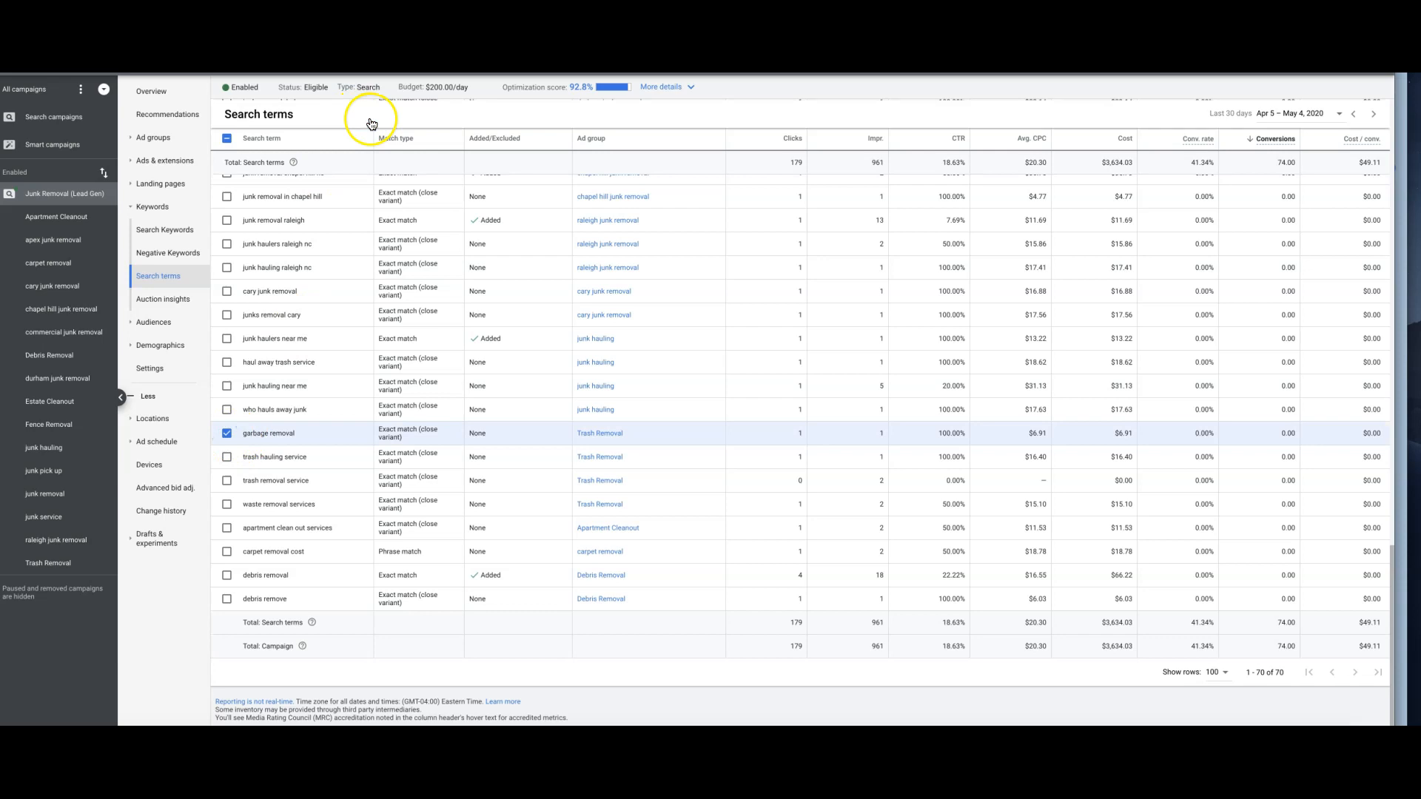
left_click(234, 189)
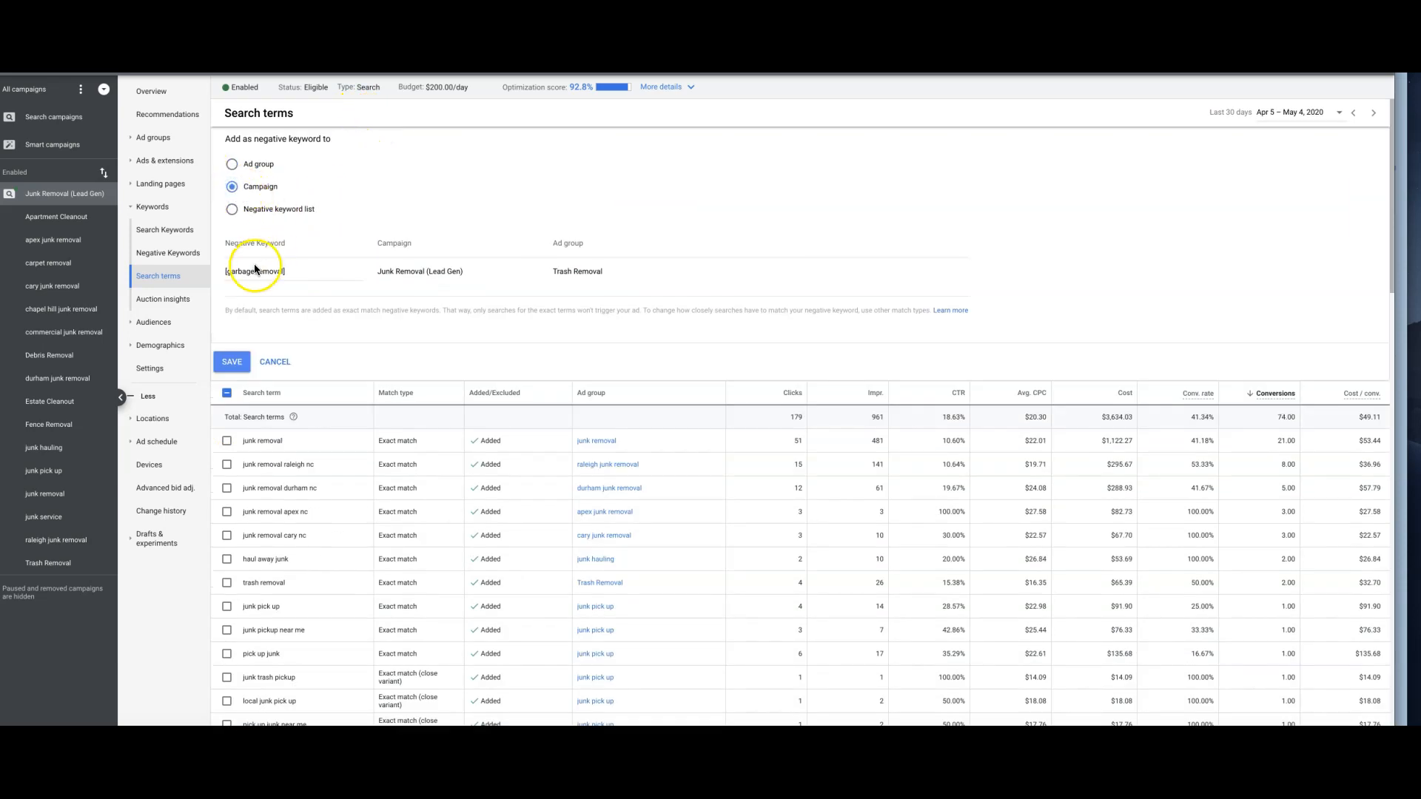
left_click(286, 362)
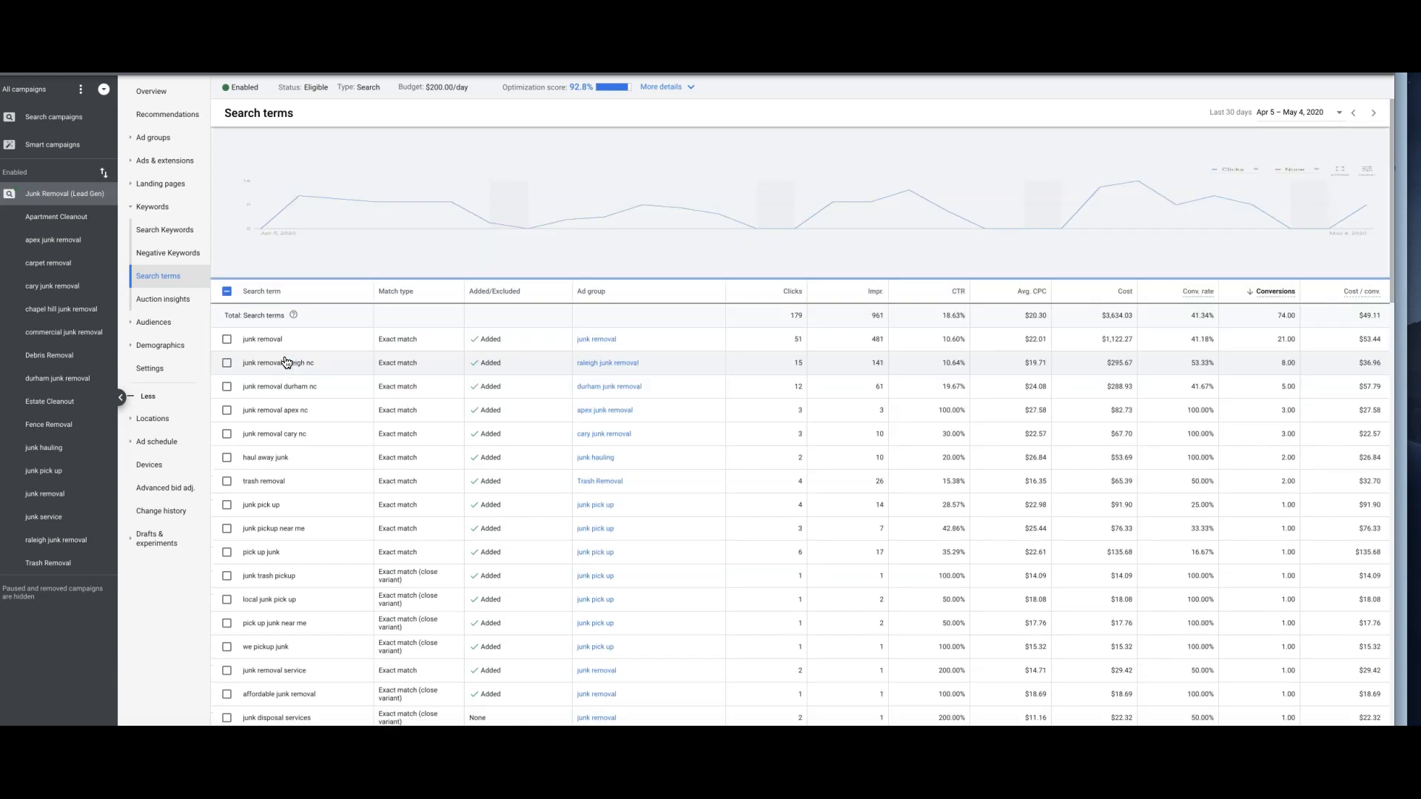
scroll(383, 536, "down", 10)
scroll(383, 535, "down", 10)
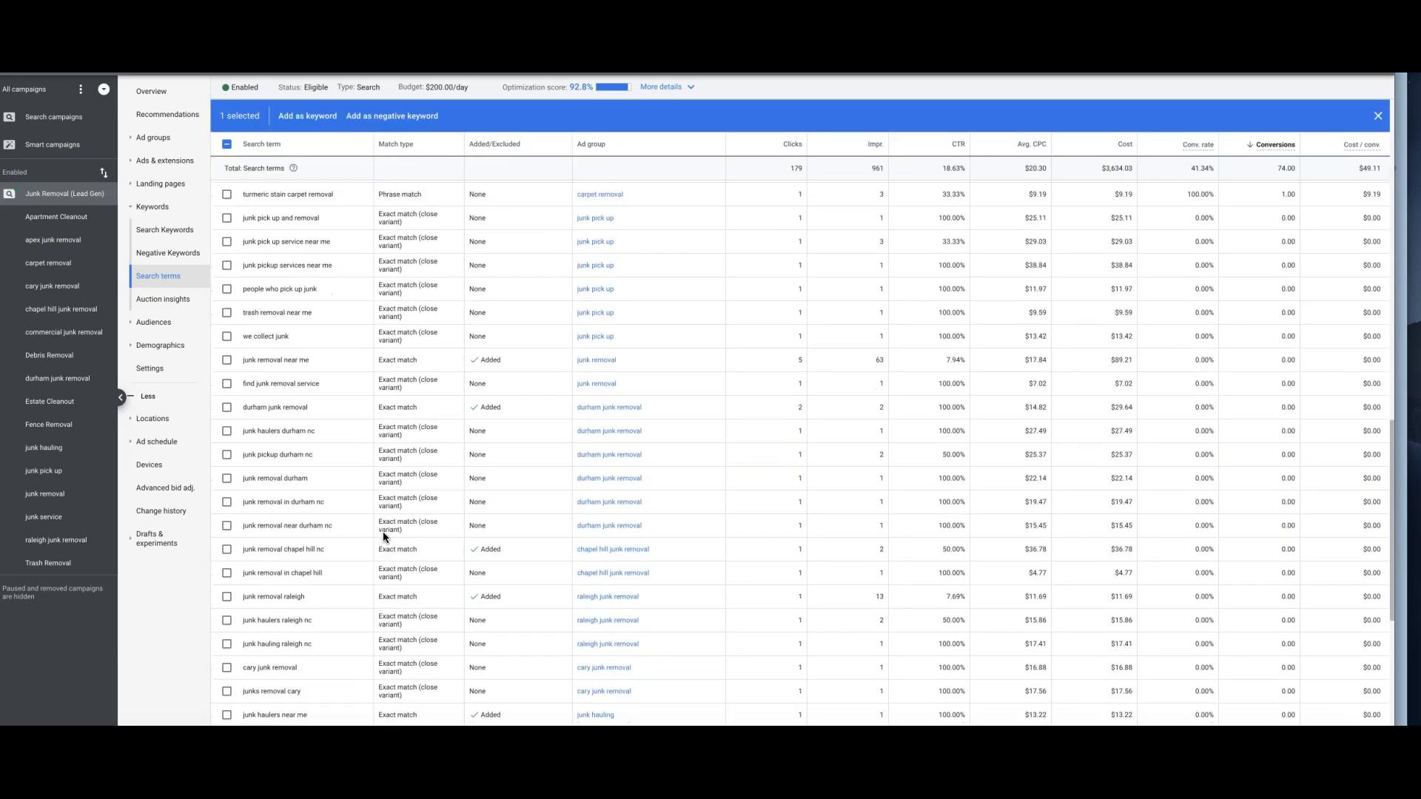
left_click(226, 434)
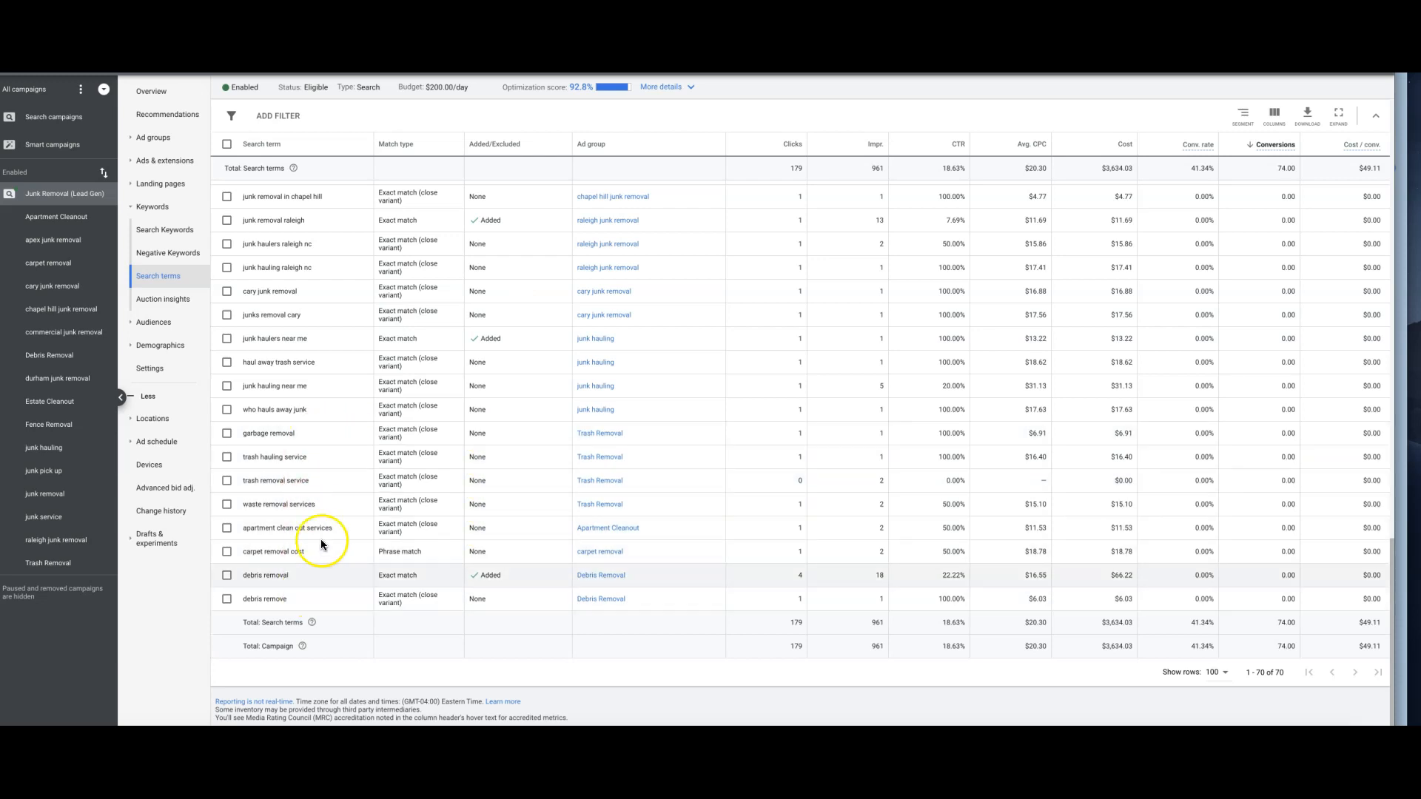
scroll(354, 448, "up", 3)
scroll(353, 448, "down", 3)
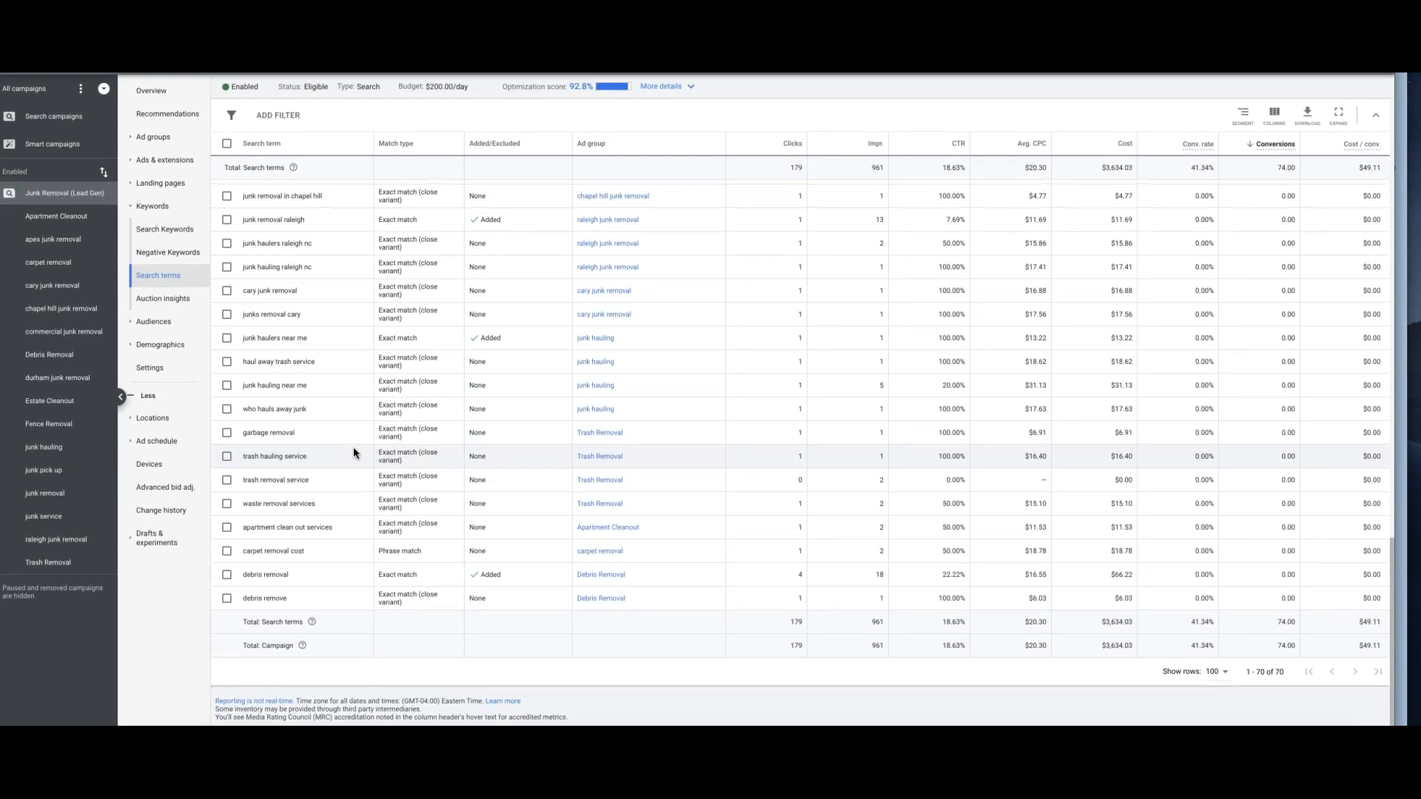
scroll(358, 384, "up", 2)
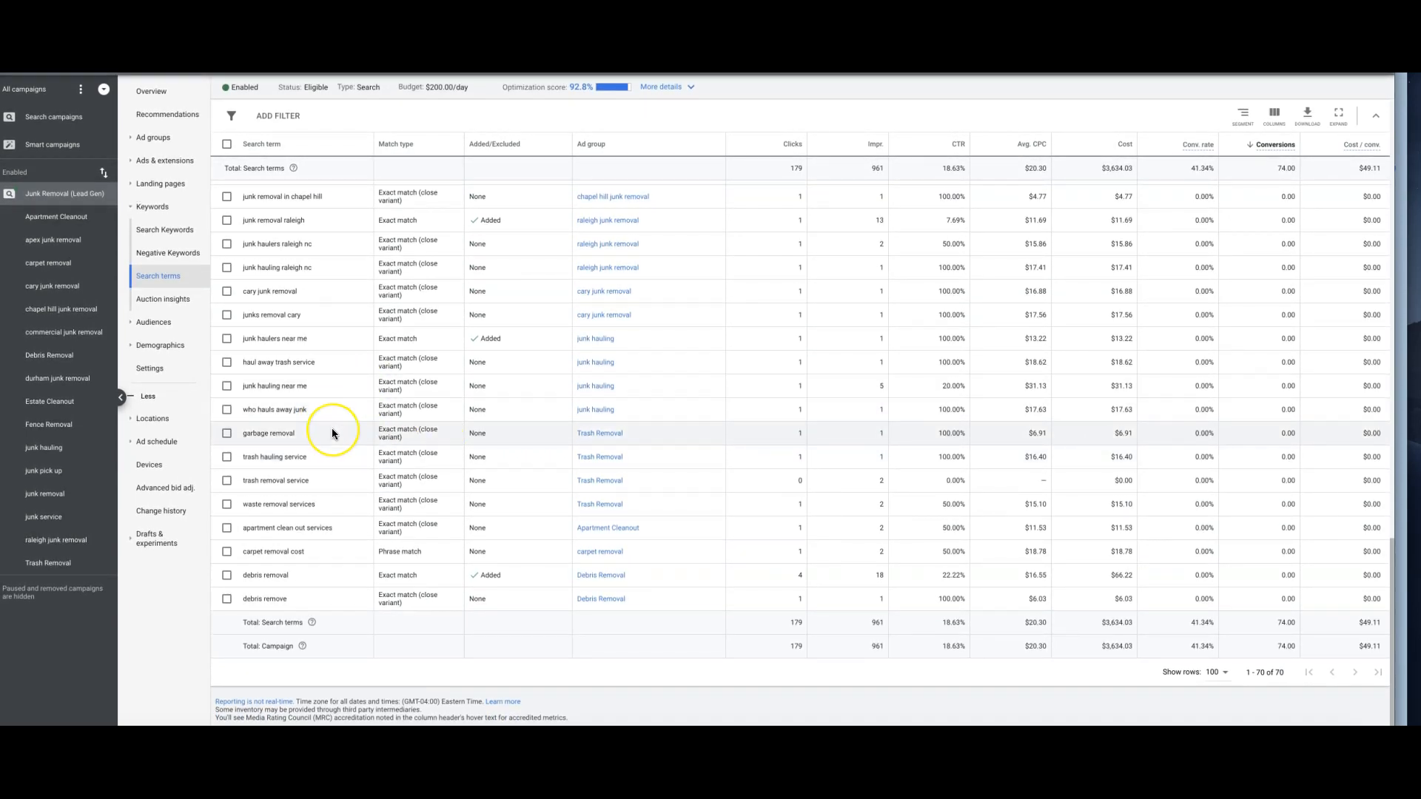
scroll(332, 433, "up", 10)
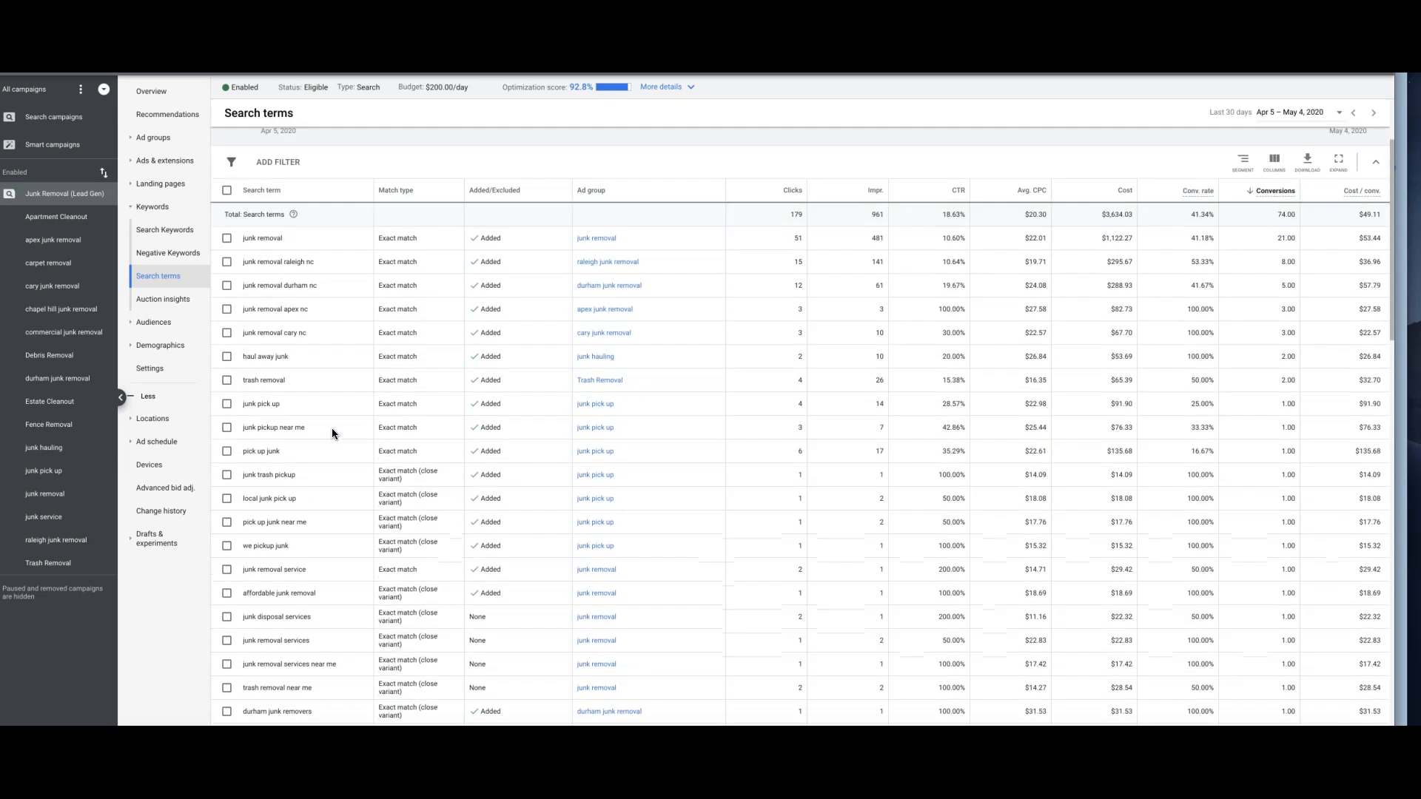
scroll(338, 406, "up", 1)
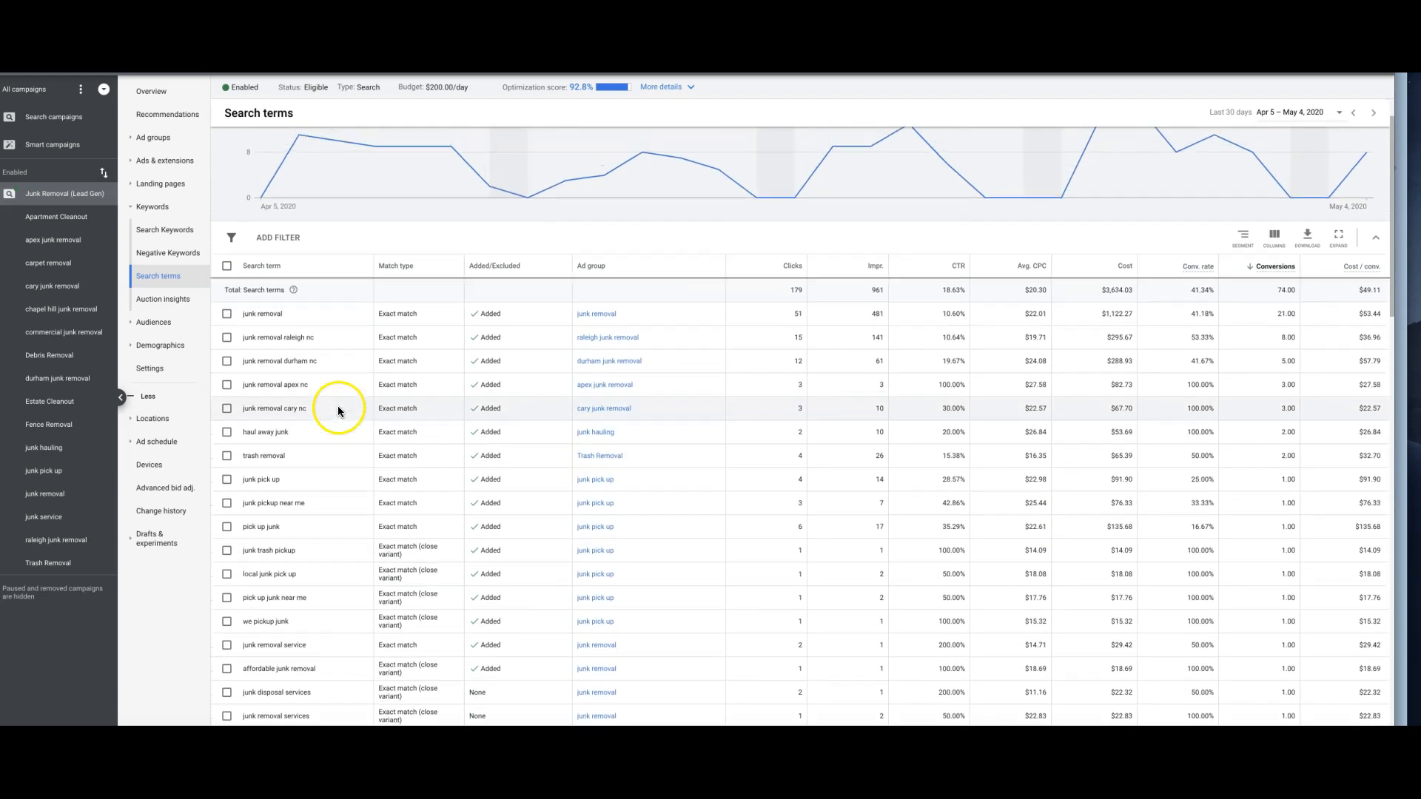
- Show the campaign's age demographics report and sort it by conversions, highest first
left_click(163, 346)
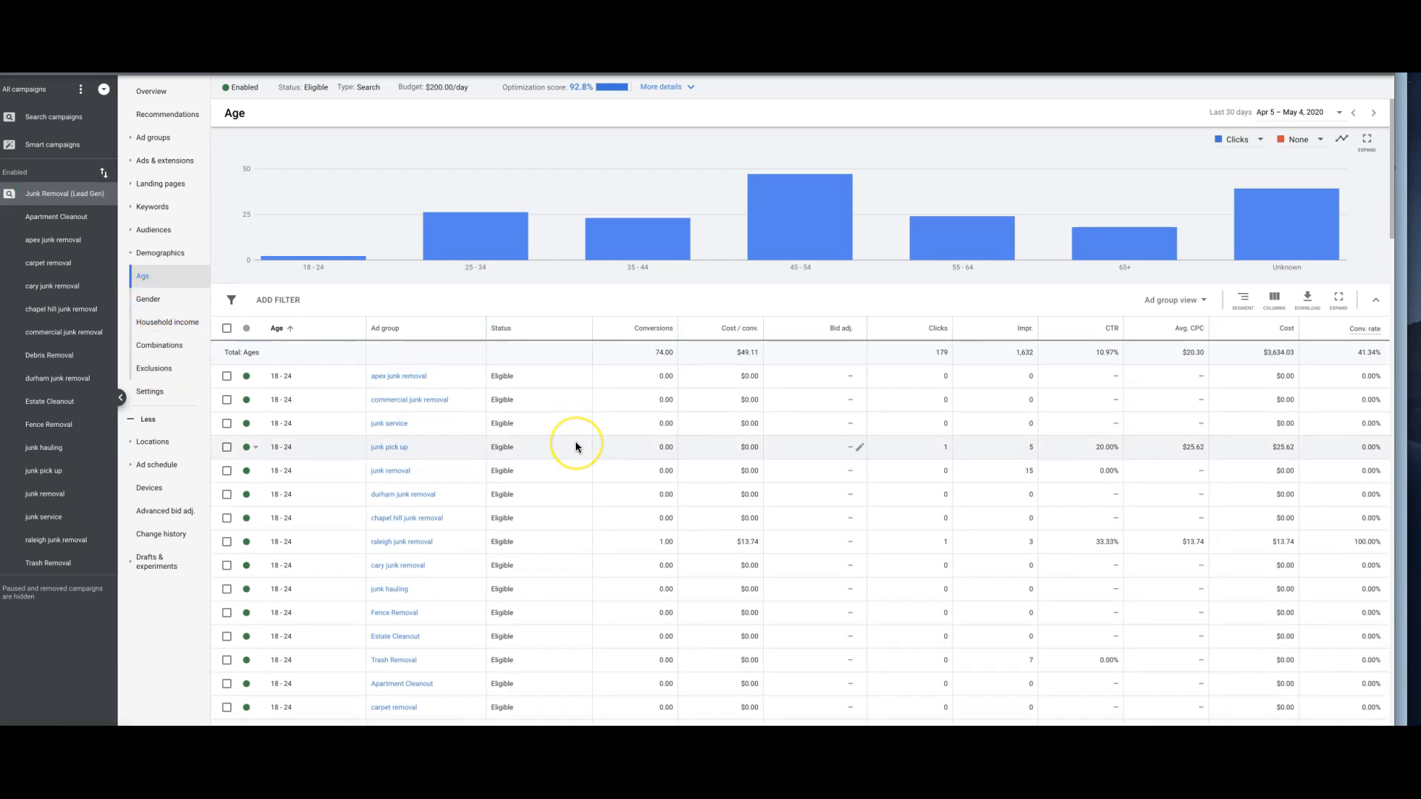
scroll(576, 441, "down", 1)
left_click(618, 300)
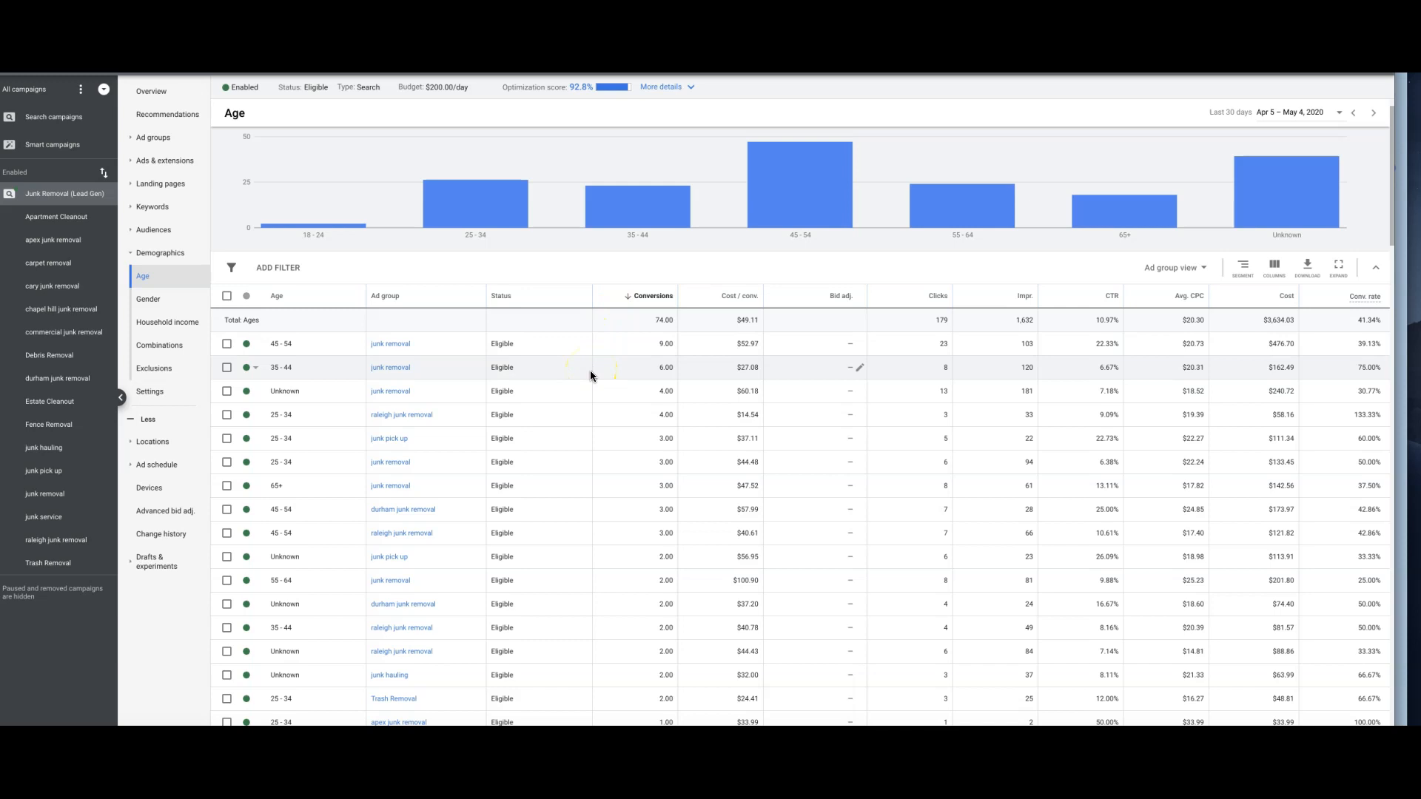
- Examine which age ranges and ad groups bring conversions, comparing their cost per conversion and conversion rate
left_click(332, 418)
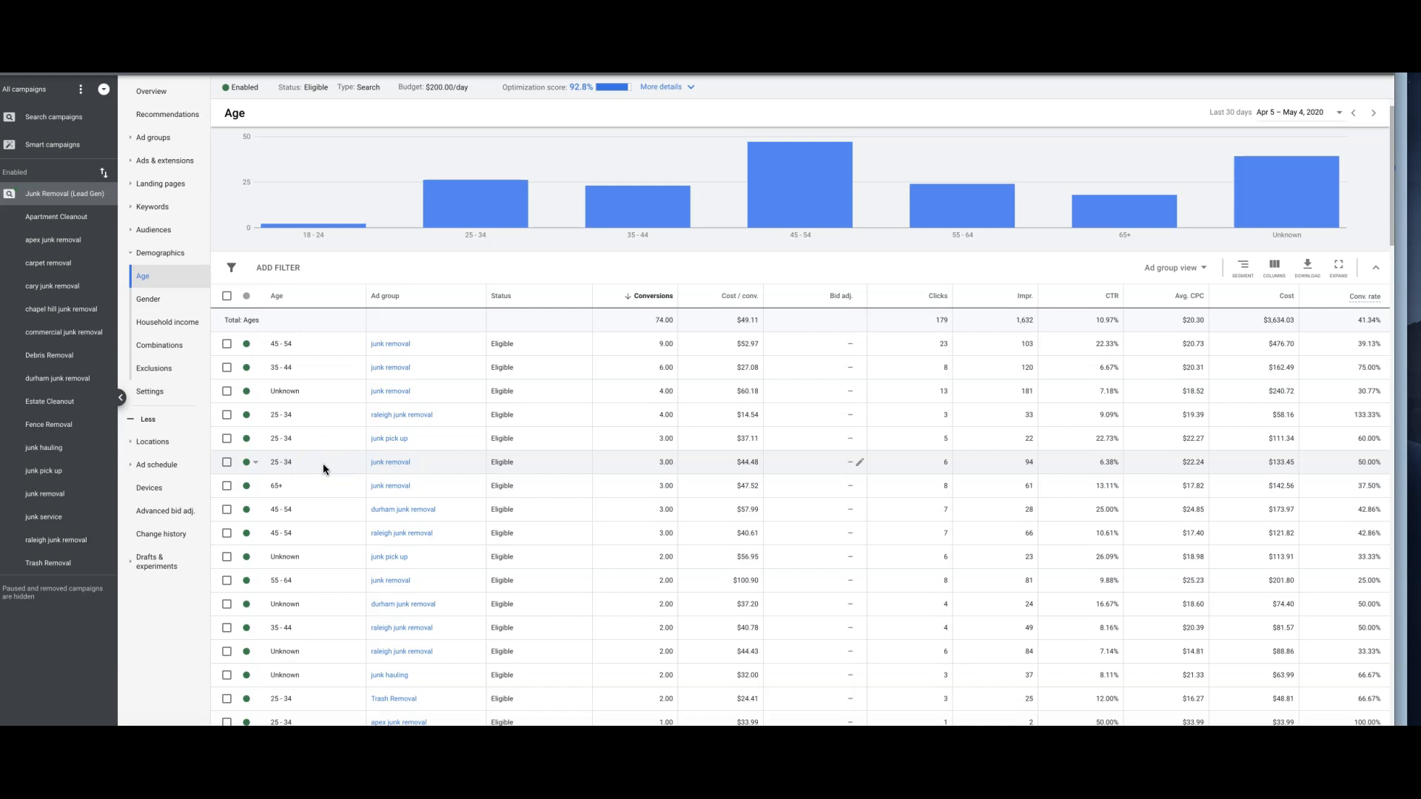
scroll(643, 478, "down", 2)
scroll(643, 485, "down", 3)
scroll(643, 481, "down", 3)
scroll(644, 481, "down", 5)
scroll(643, 481, "down", 3)
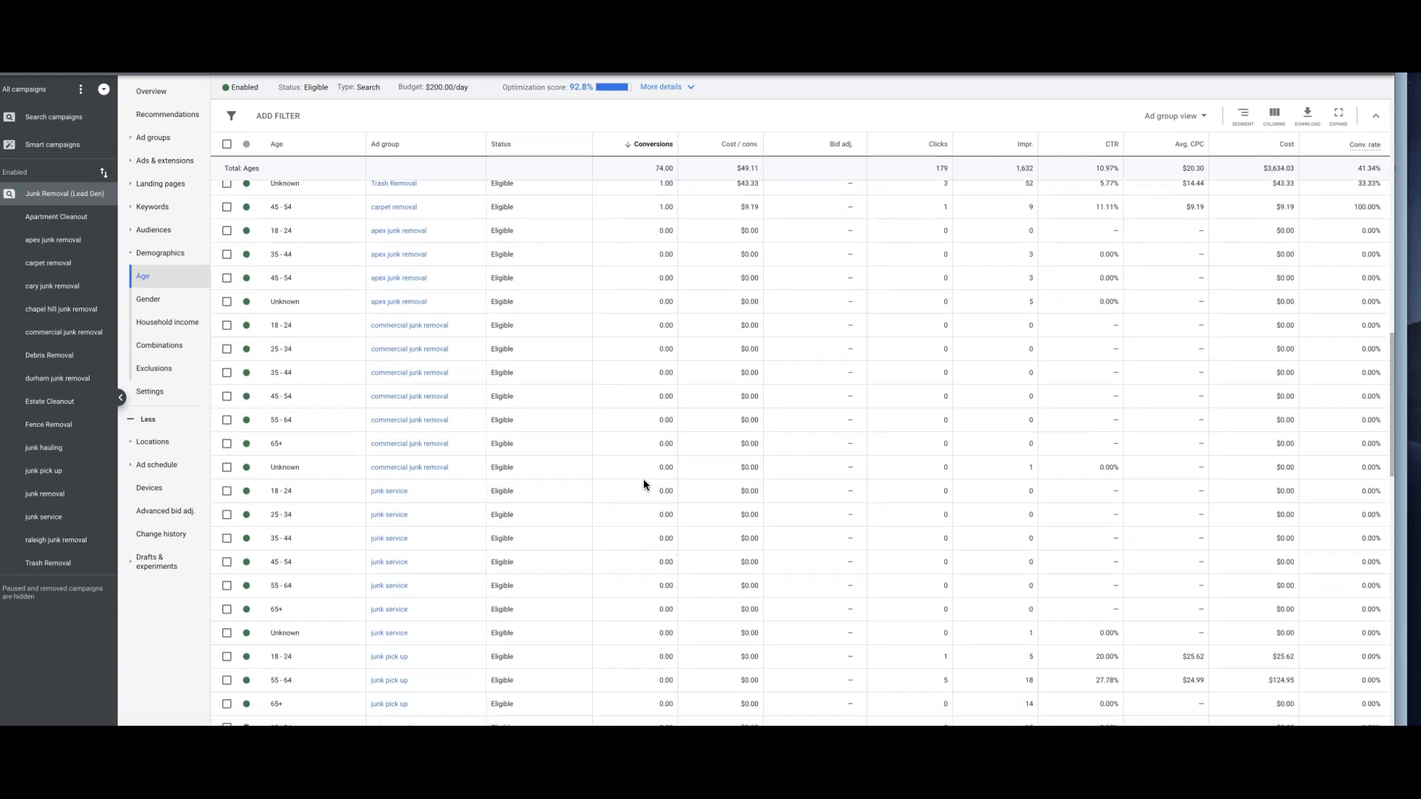
scroll(643, 481, "up", 9)
scroll(354, 305, "up", 5)
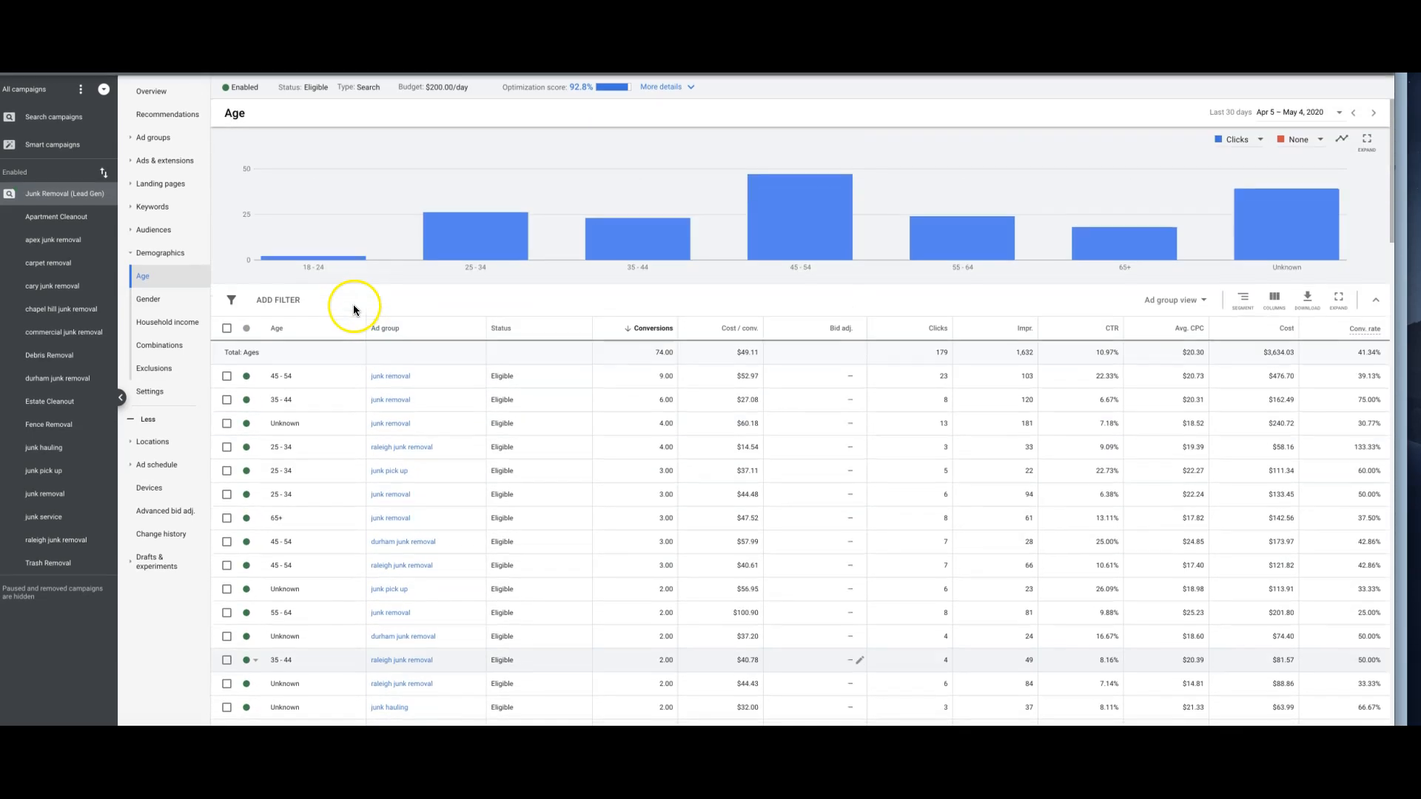
- Sort the report by age in descending order and examine each age range's conversions and costs by ad group
left_click(298, 330)
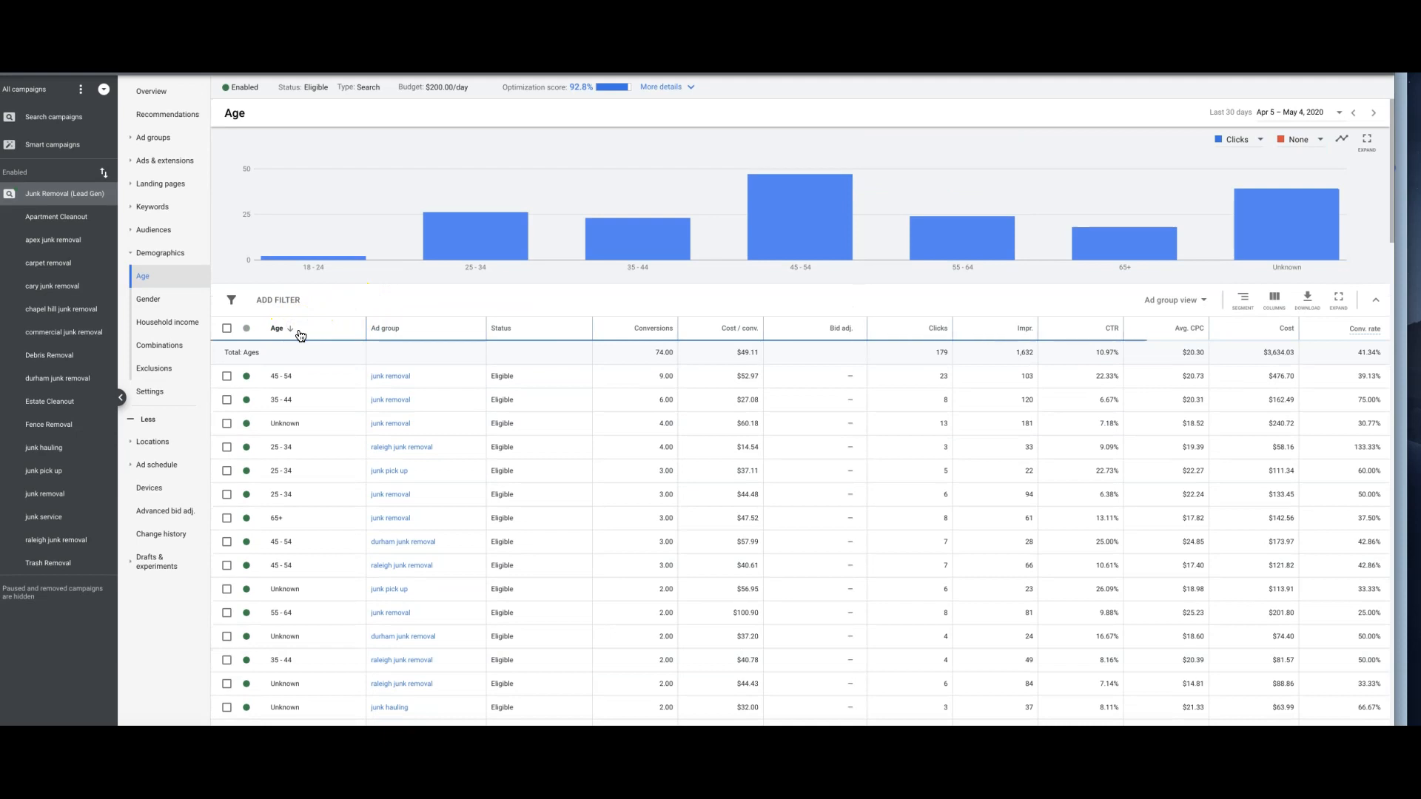
scroll(505, 445, "down", 1)
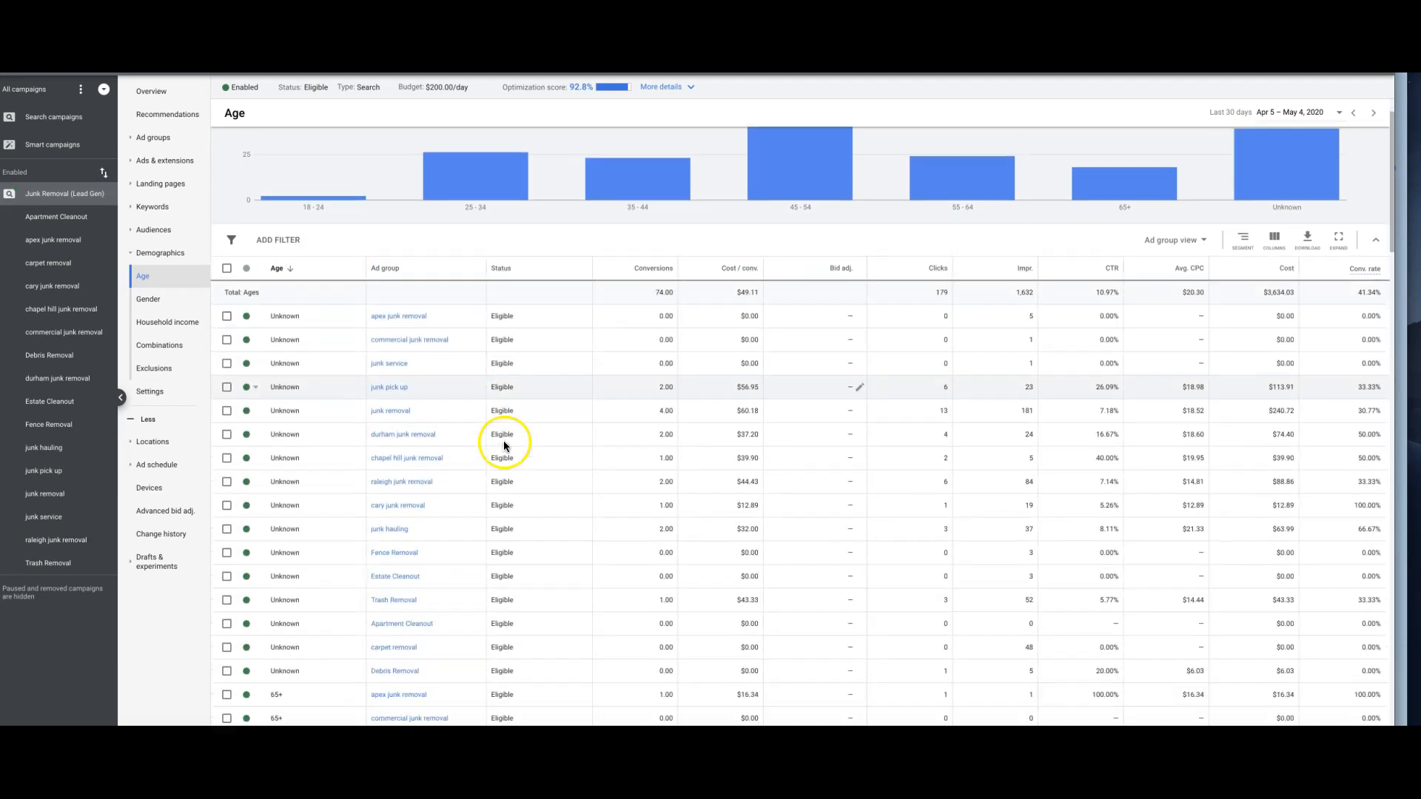
scroll(504, 445, "down", 3)
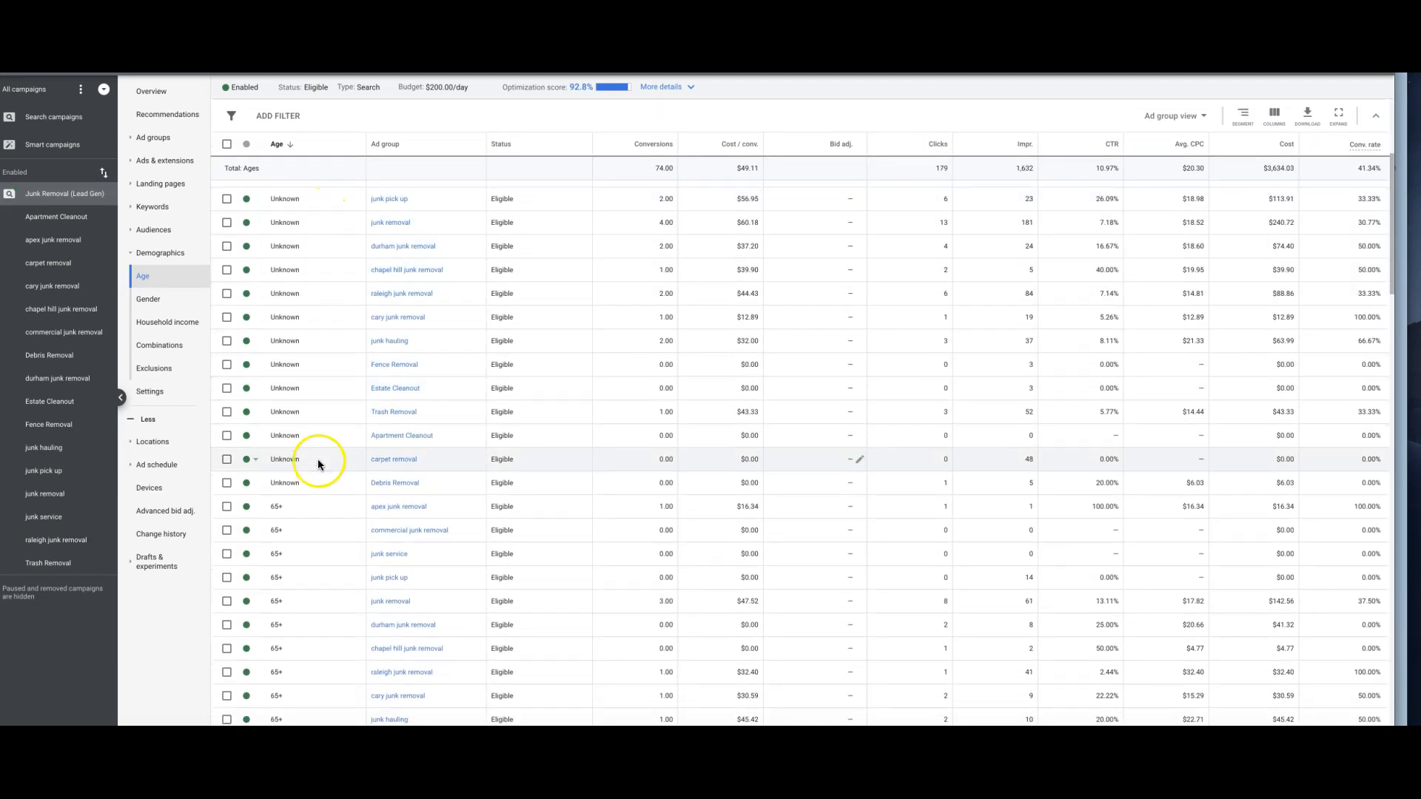
scroll(340, 408, "up", 2)
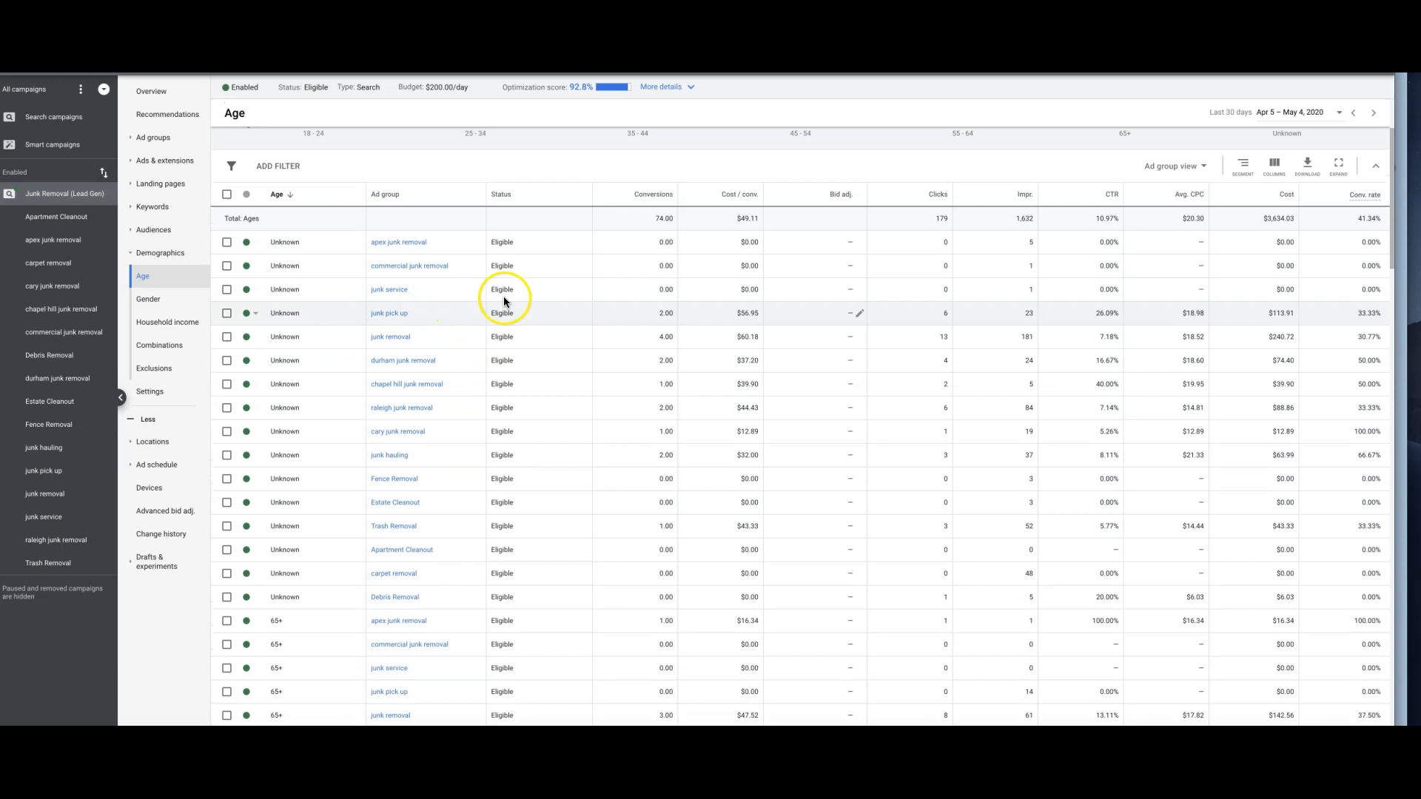
scroll(370, 322, "down", 3)
scroll(370, 323, "down", 2)
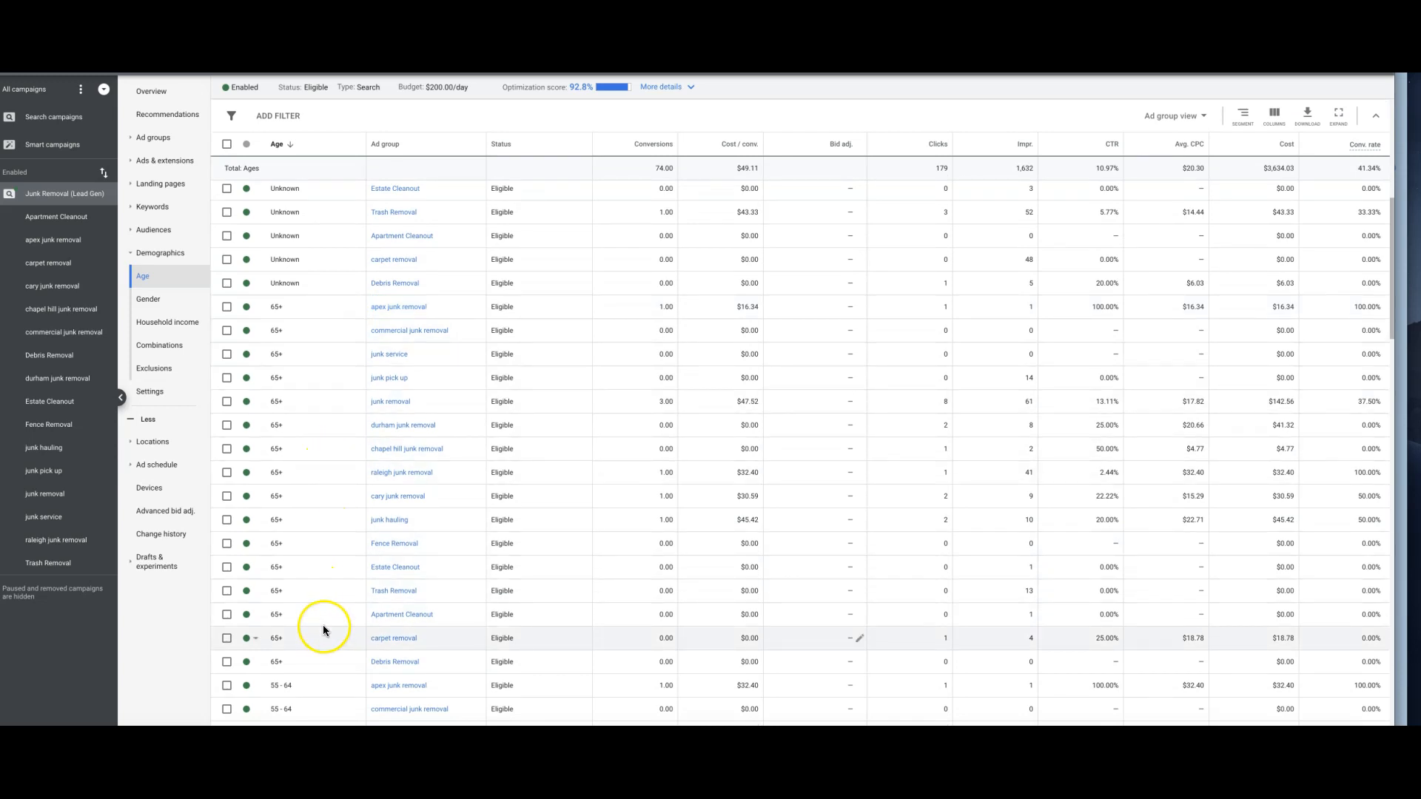
scroll(324, 581, "down", 1)
scroll(324, 584, "down", 1)
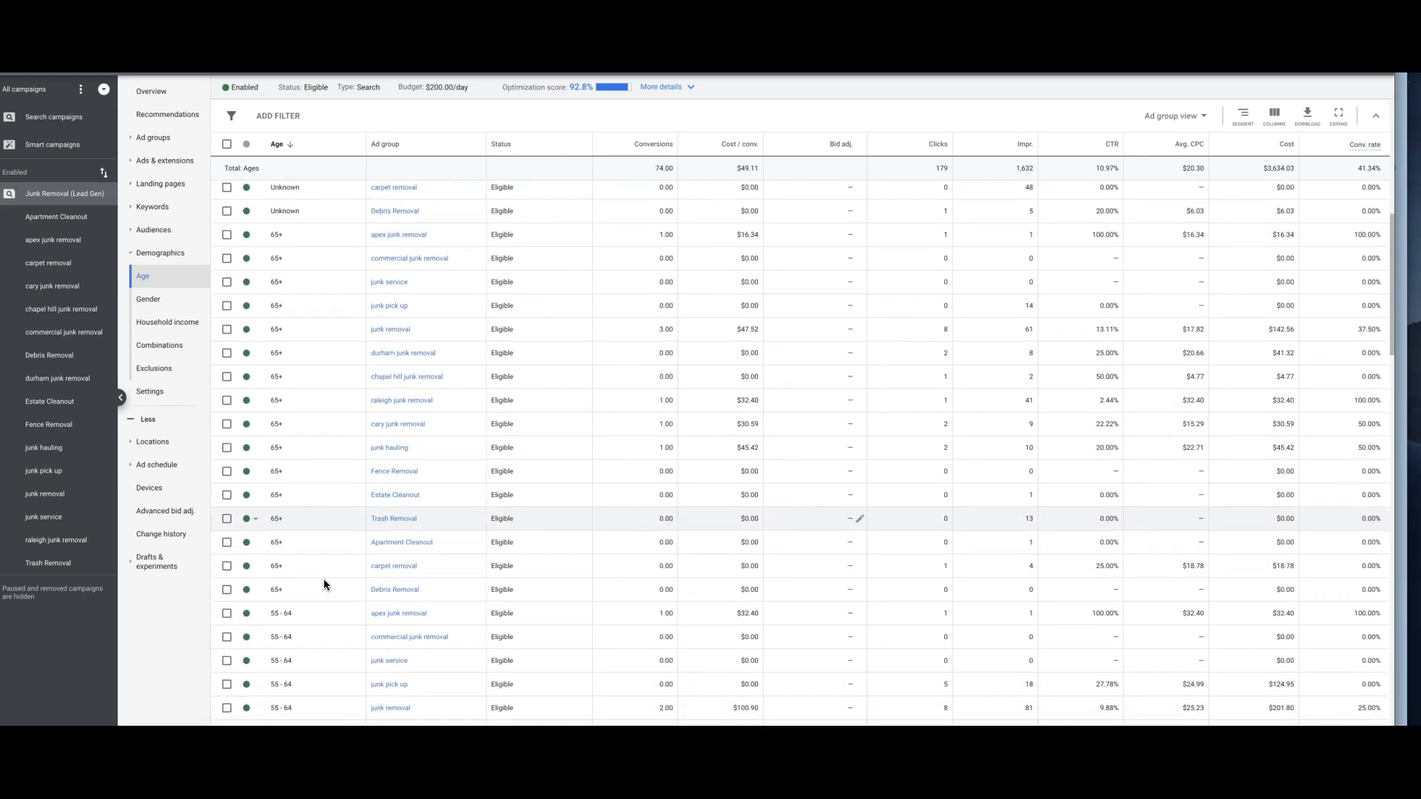
scroll(323, 585, "down", 2)
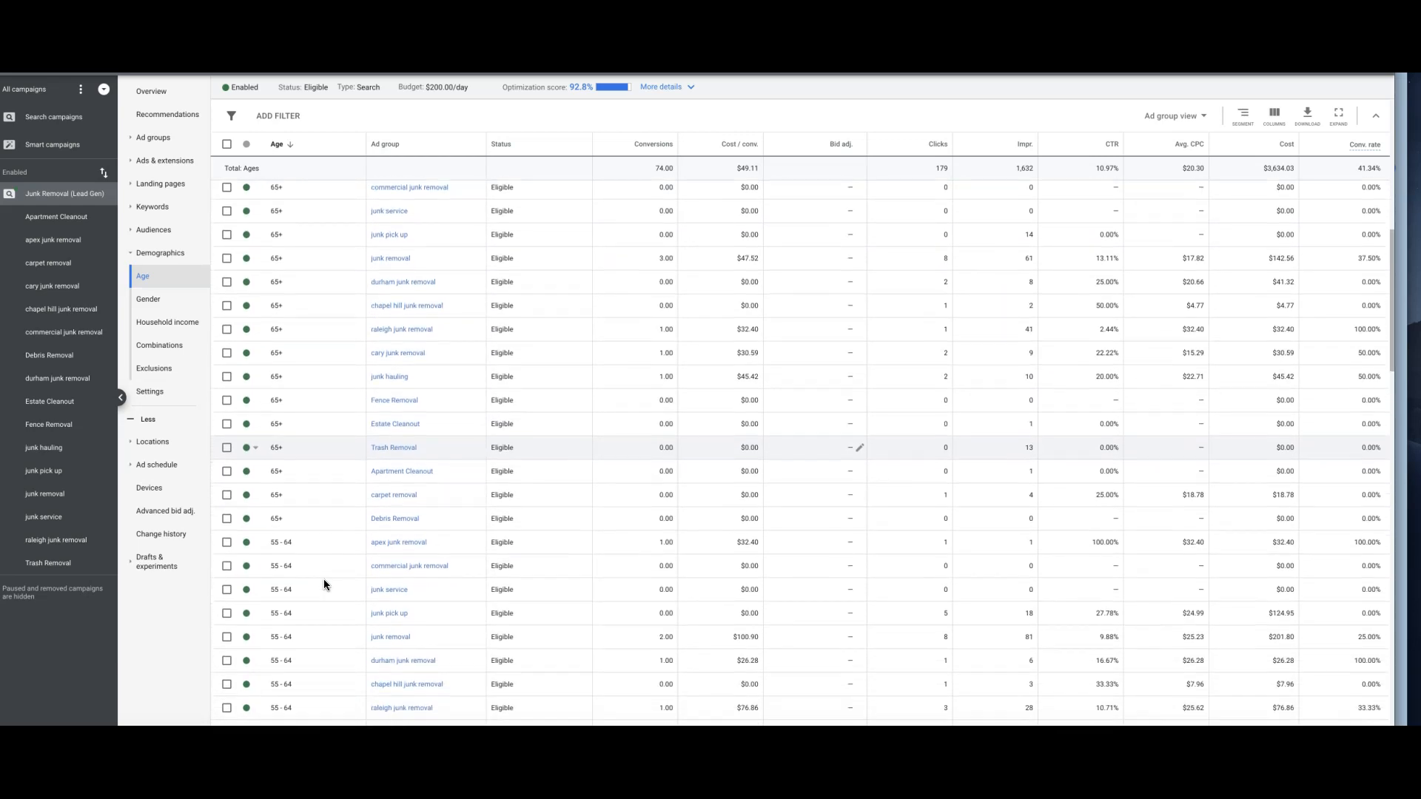
- Examine the age report from the Unknown and 65+ rows through 18–24, comparing each ad group's conversions and cost
scroll(324, 585, "up", 6)
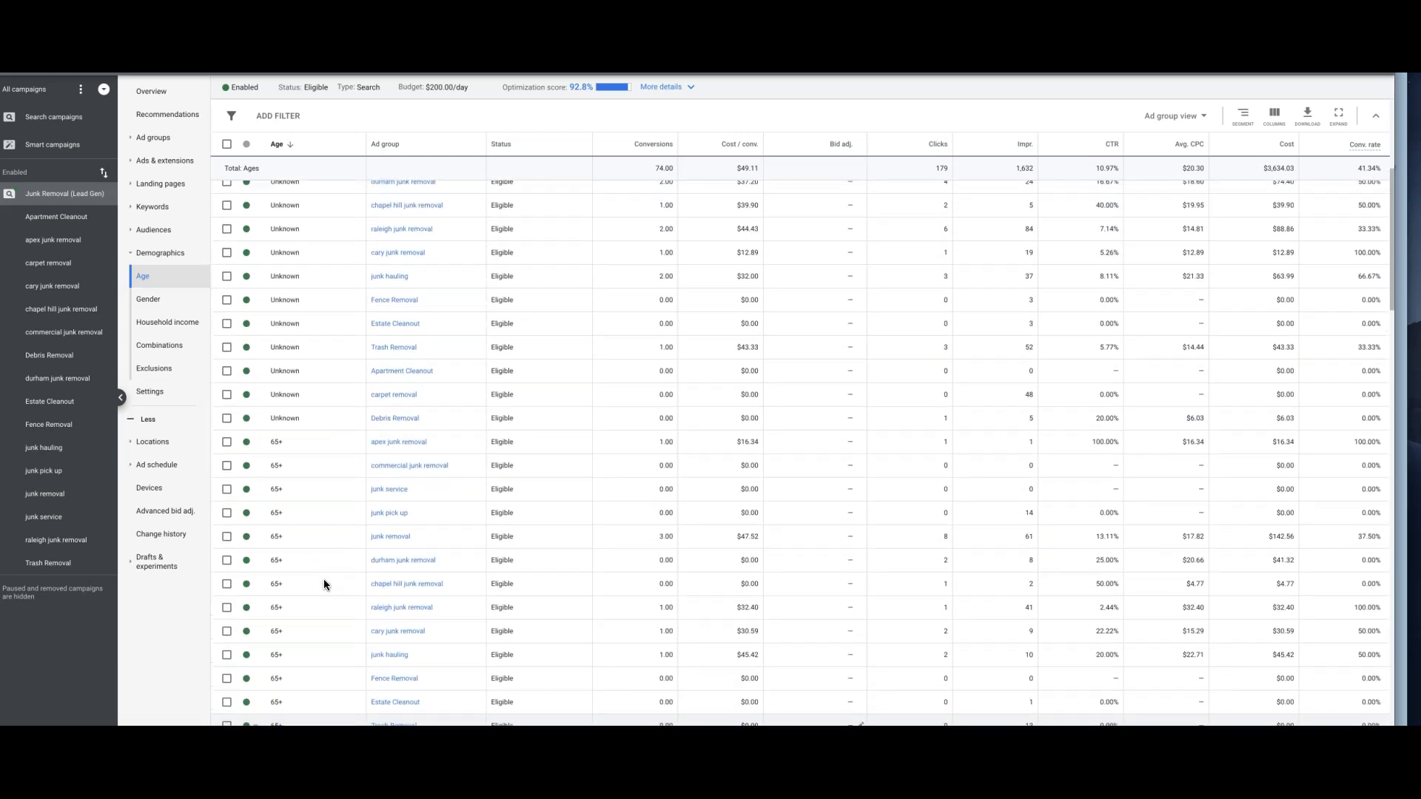
left_click(334, 508)
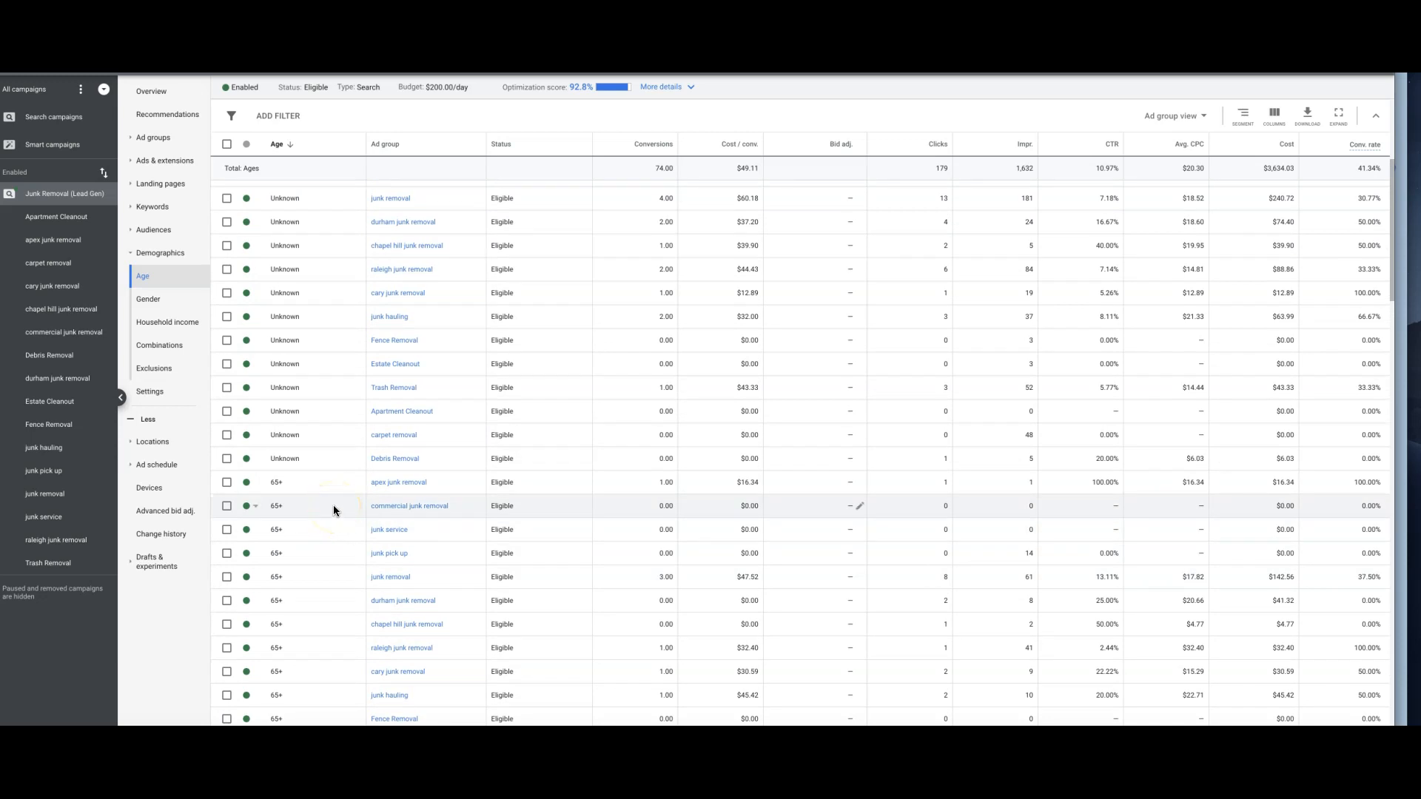
scroll(301, 531, "down", 1)
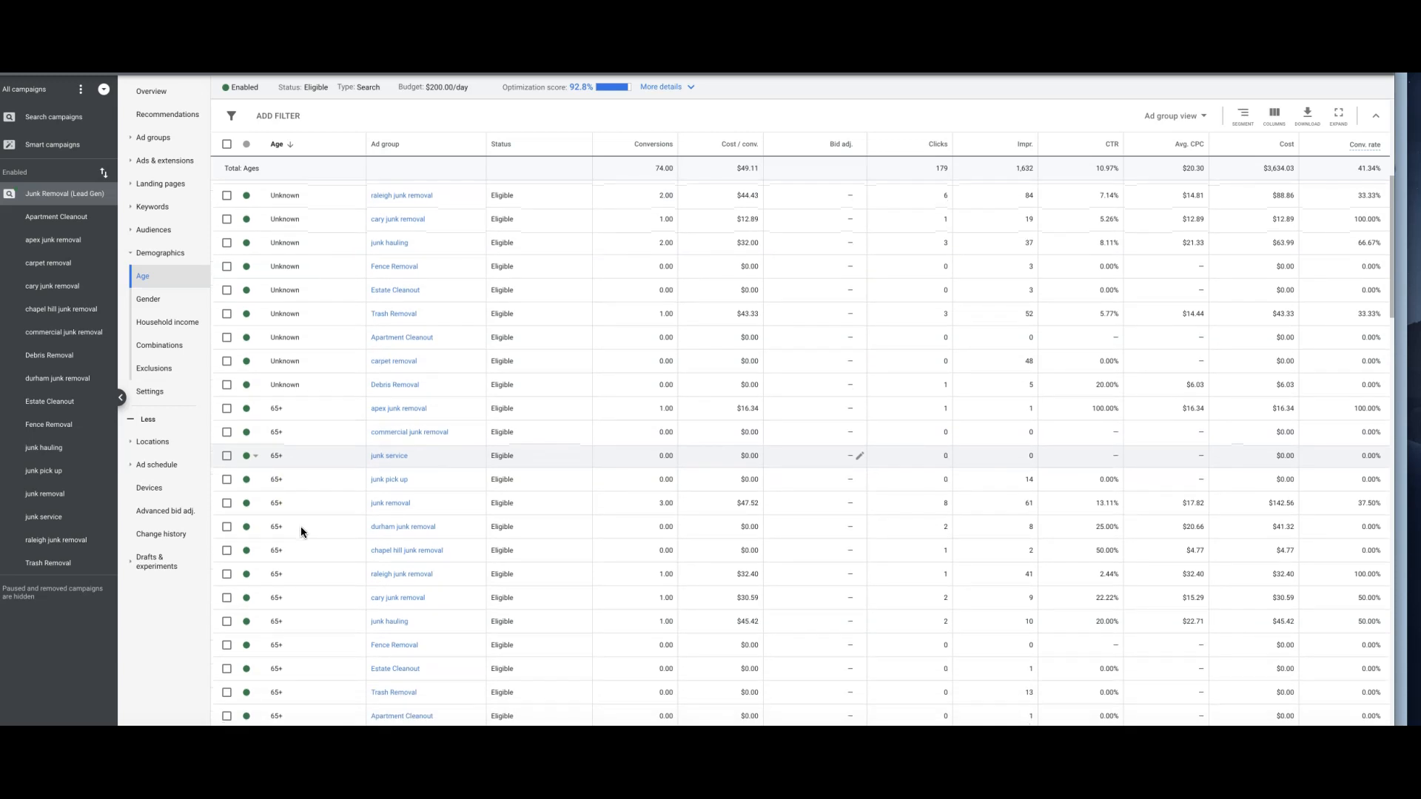
scroll(374, 526, "down", 2)
scroll(373, 527, "down", 1)
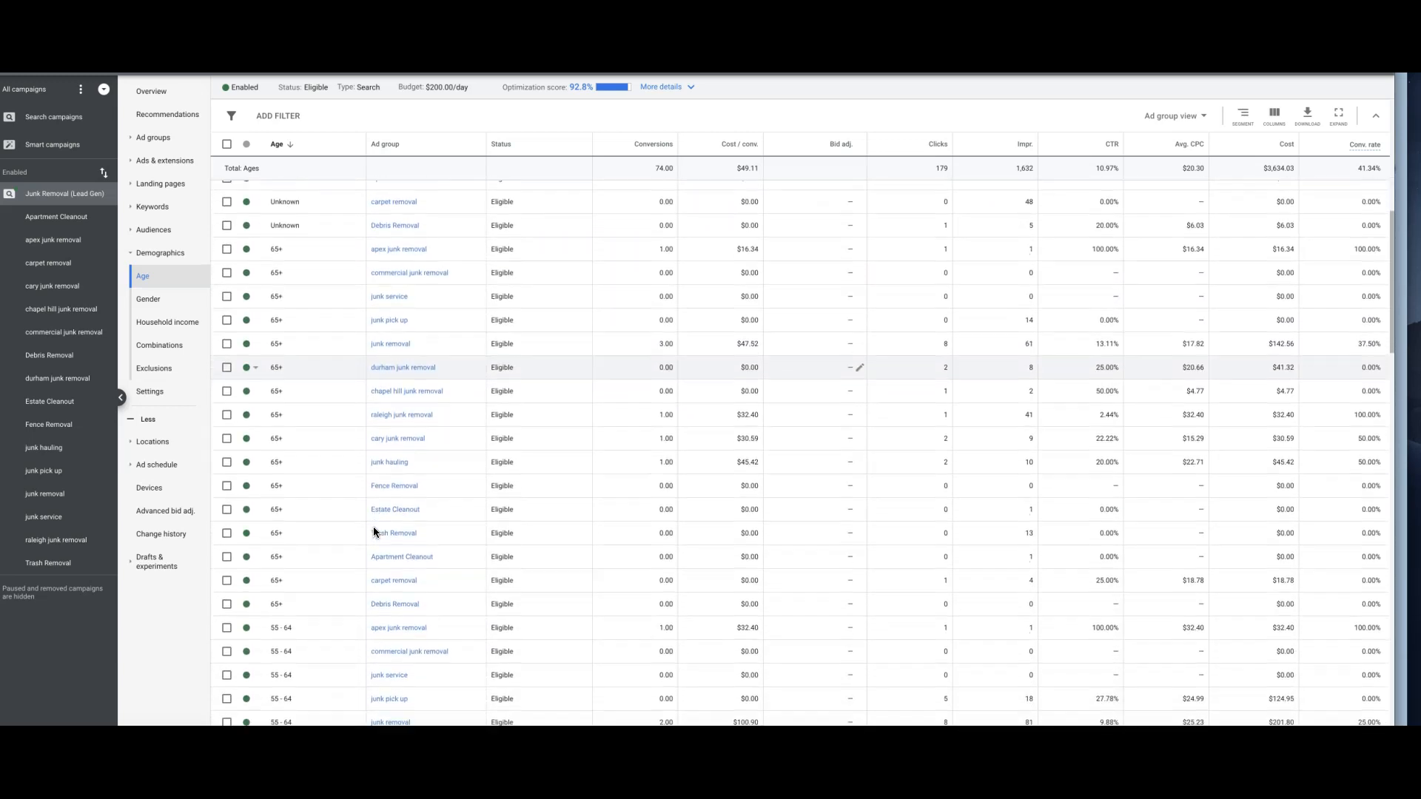
scroll(345, 428, "down", 1)
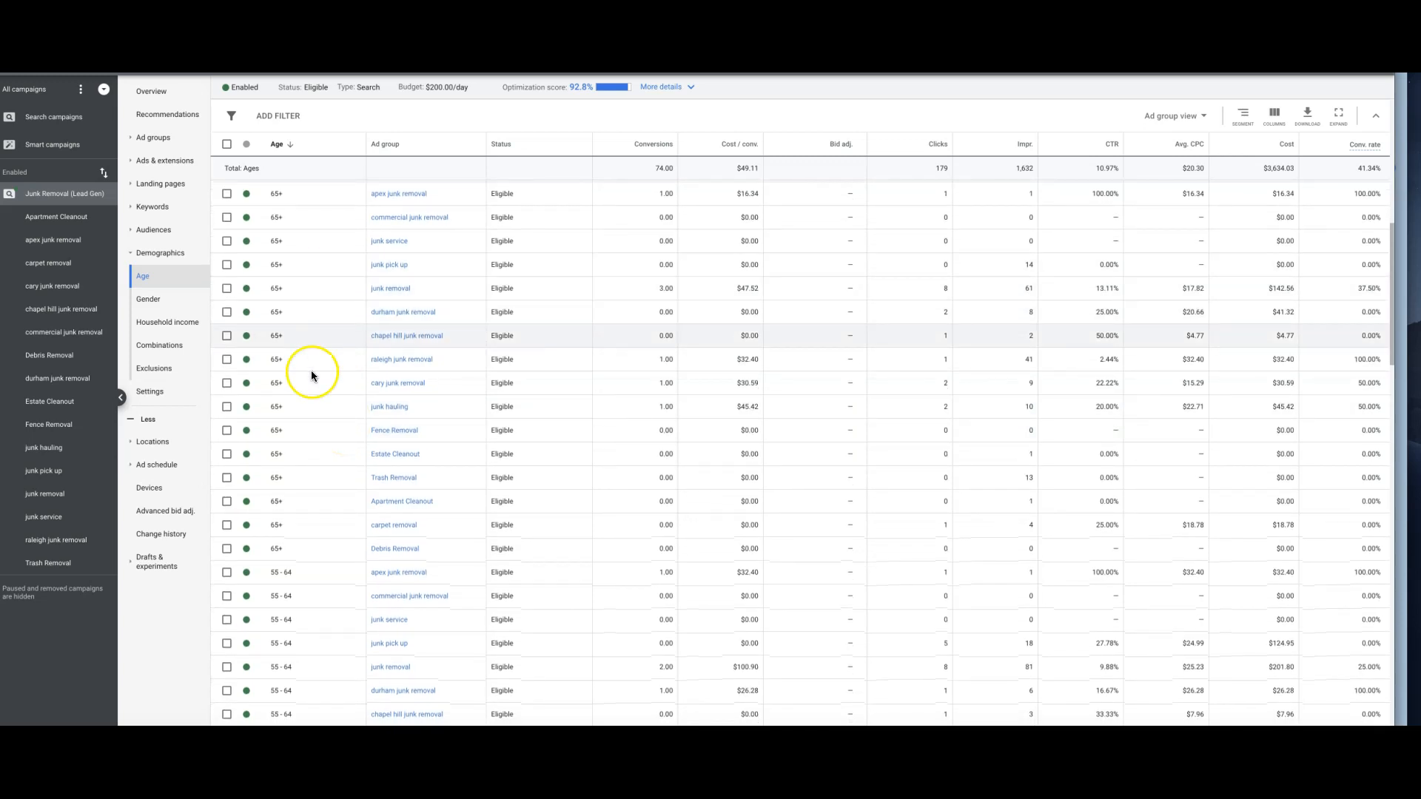
scroll(312, 433, "down", 10)
scroll(313, 429, "down", 10)
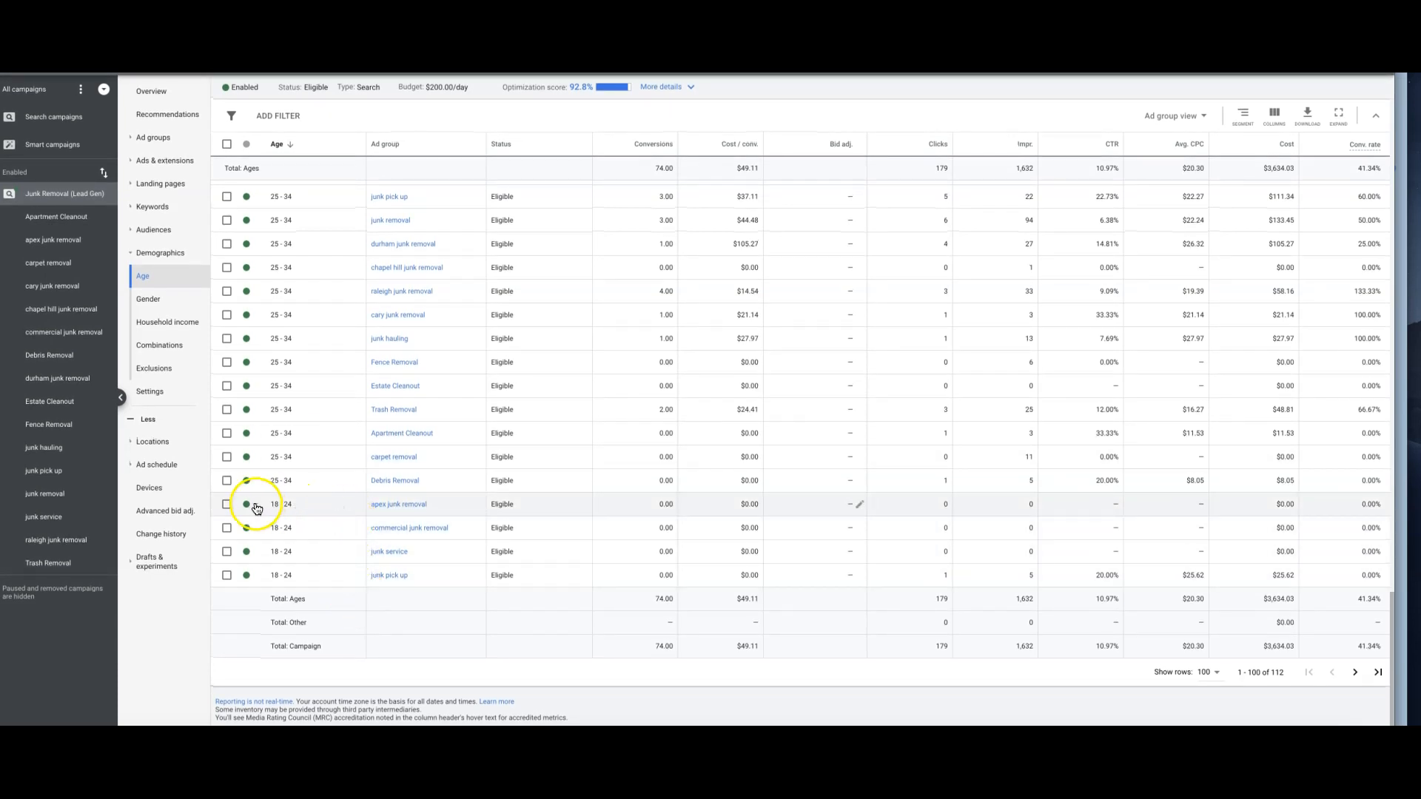
- Select the 18–24 rows of the apex junk removal, commercial junk removal, junk service and junk pick up ad groups
left_click(228, 505)
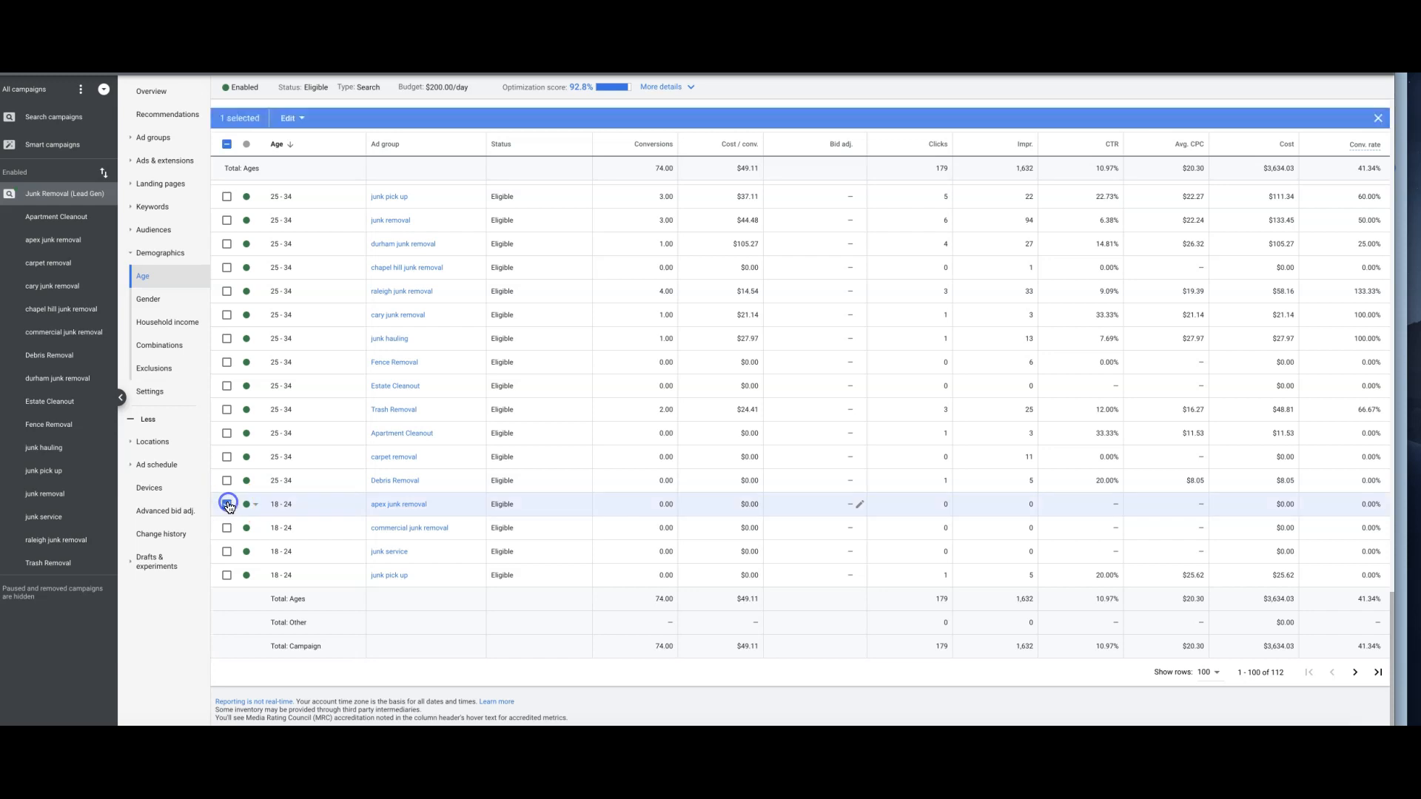
left_click(227, 552)
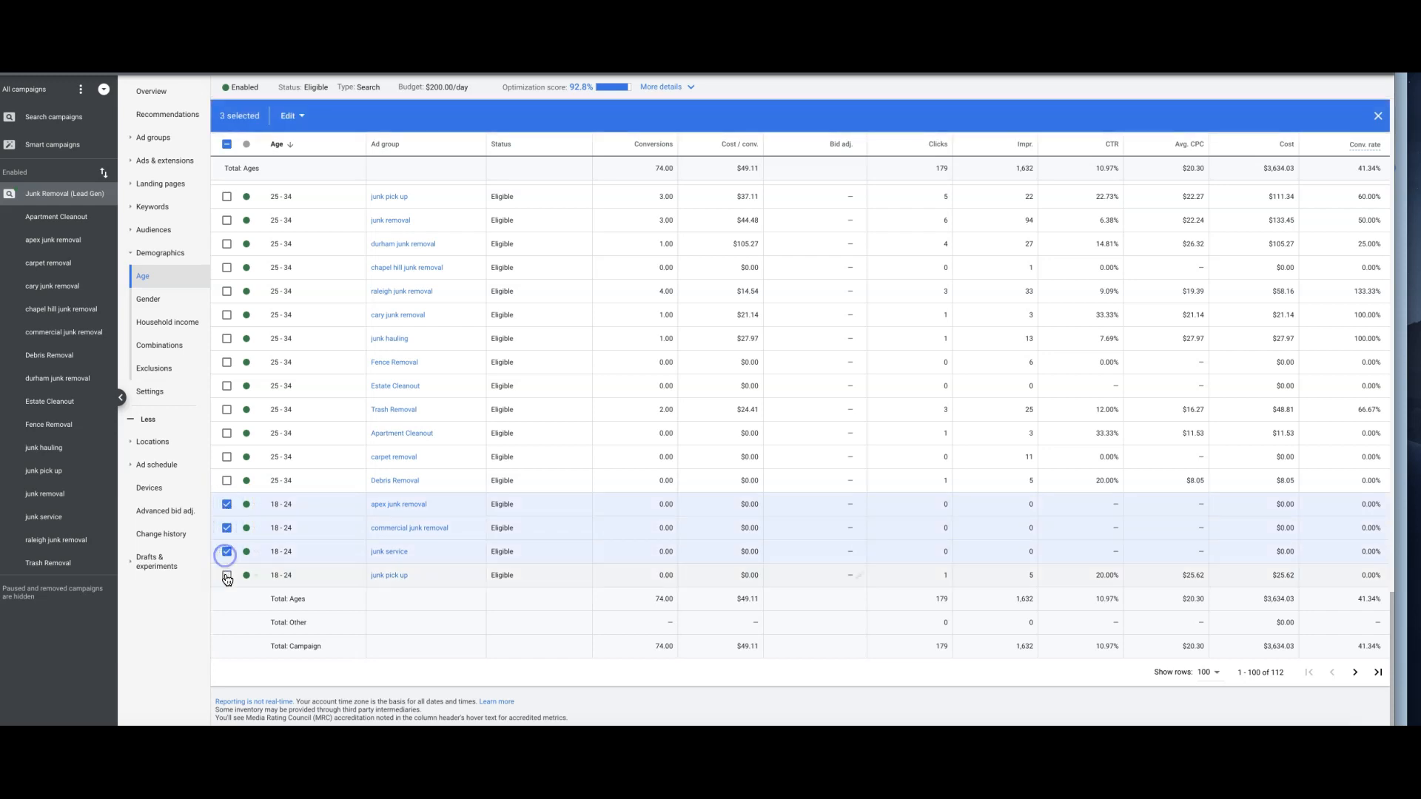
left_click(937, 433)
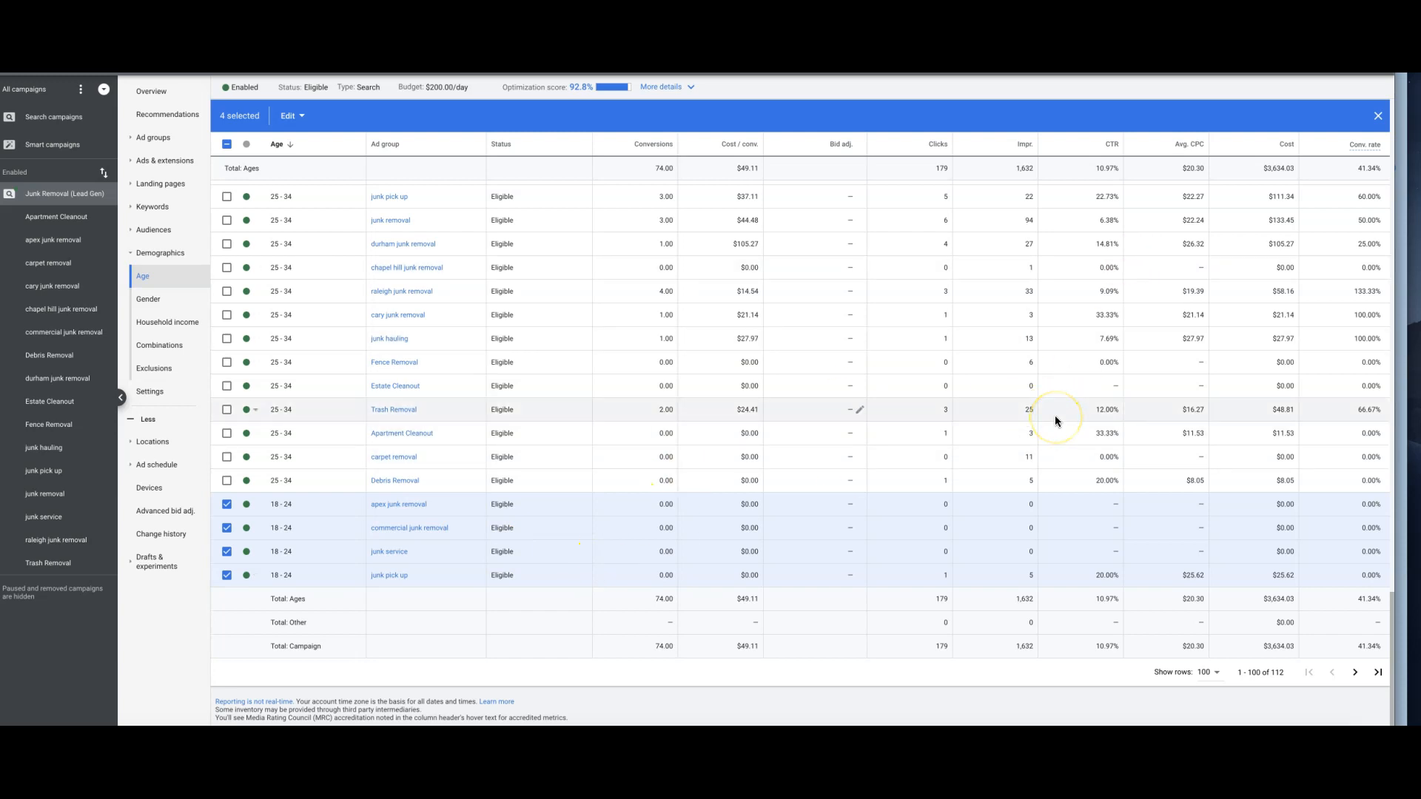
- Set the age report's date range to Feb 1 – May 4, 2020
scroll(1055, 418, "up", 8)
scroll(1055, 418, "up", 10)
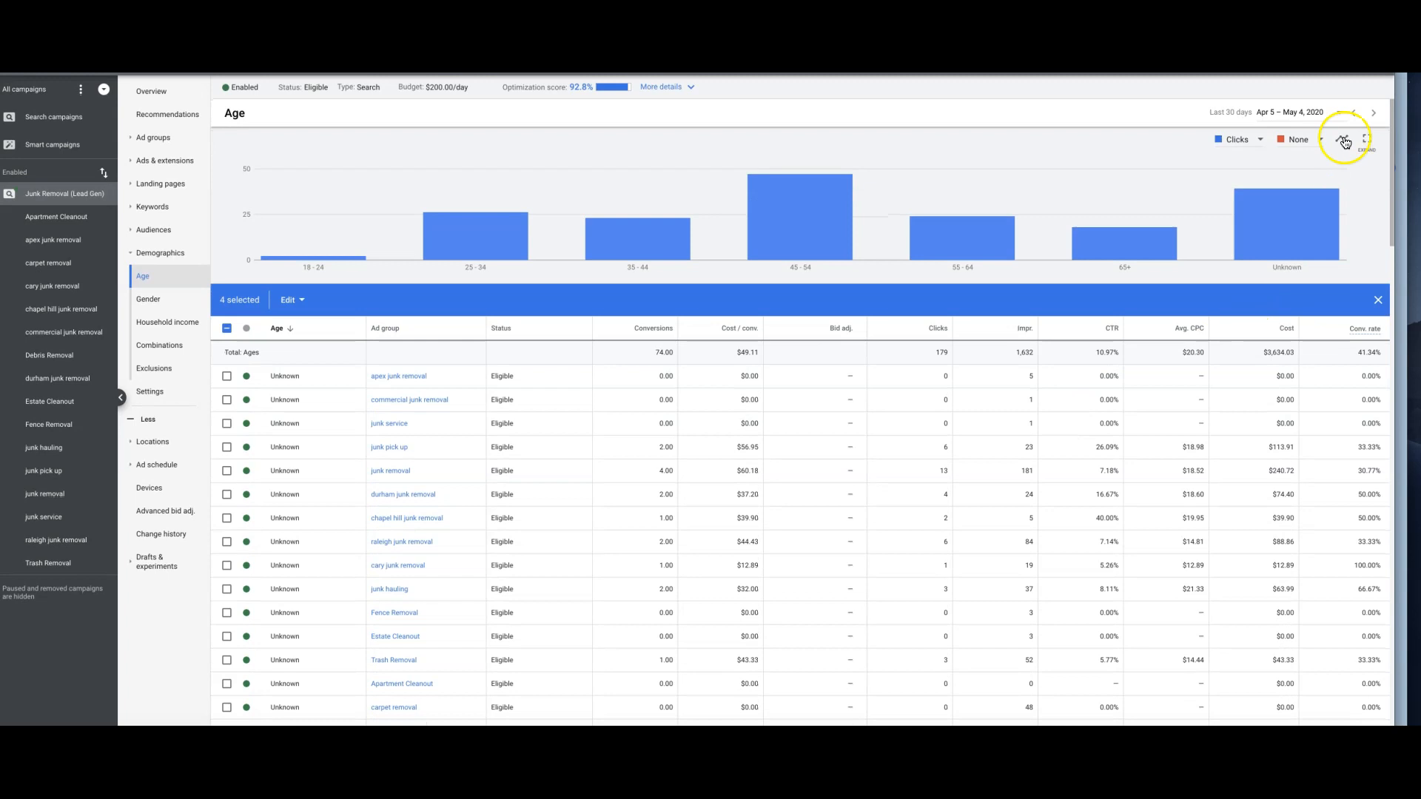
left_click(1316, 114)
scroll(1292, 222, "up", 3)
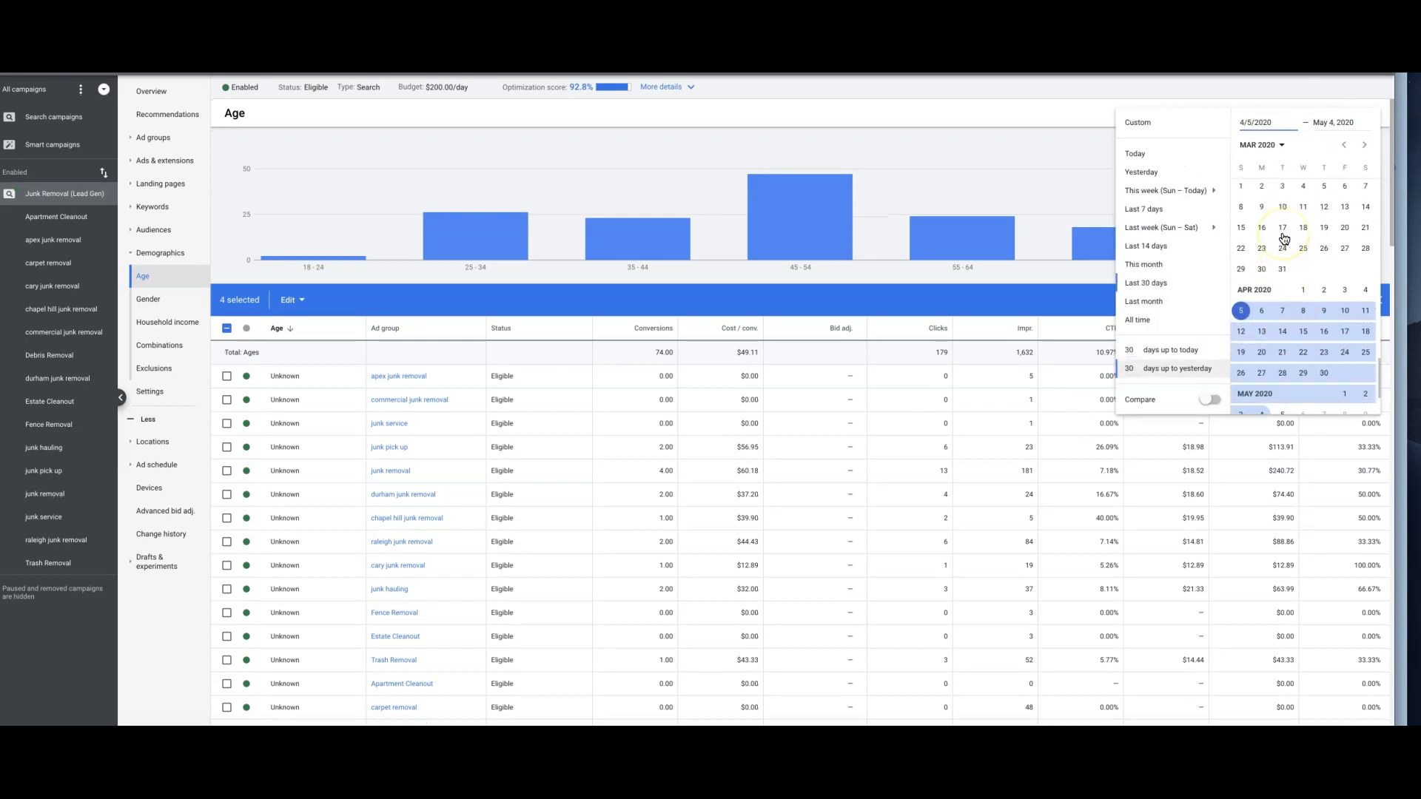
scroll(1284, 239, "up", 3)
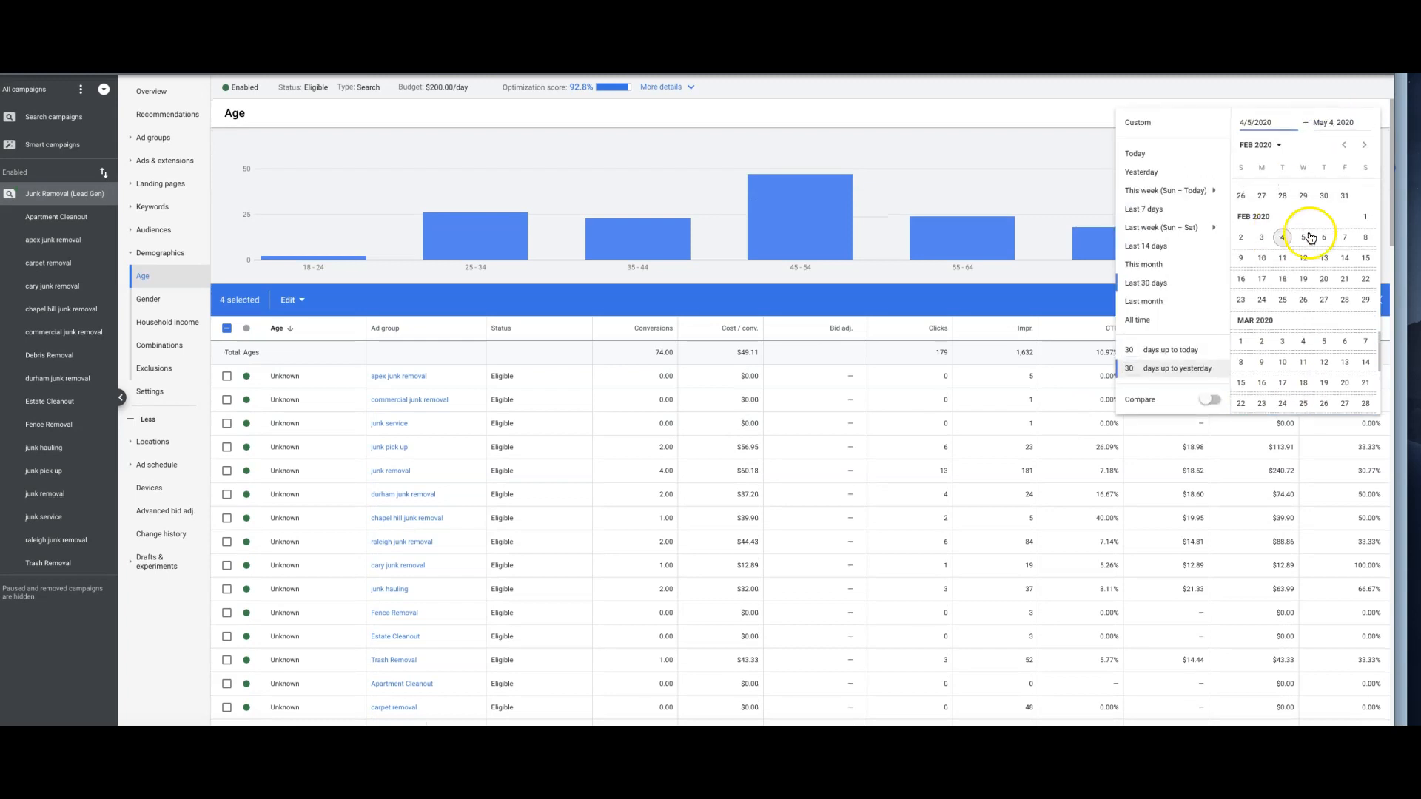
left_click(1370, 218)
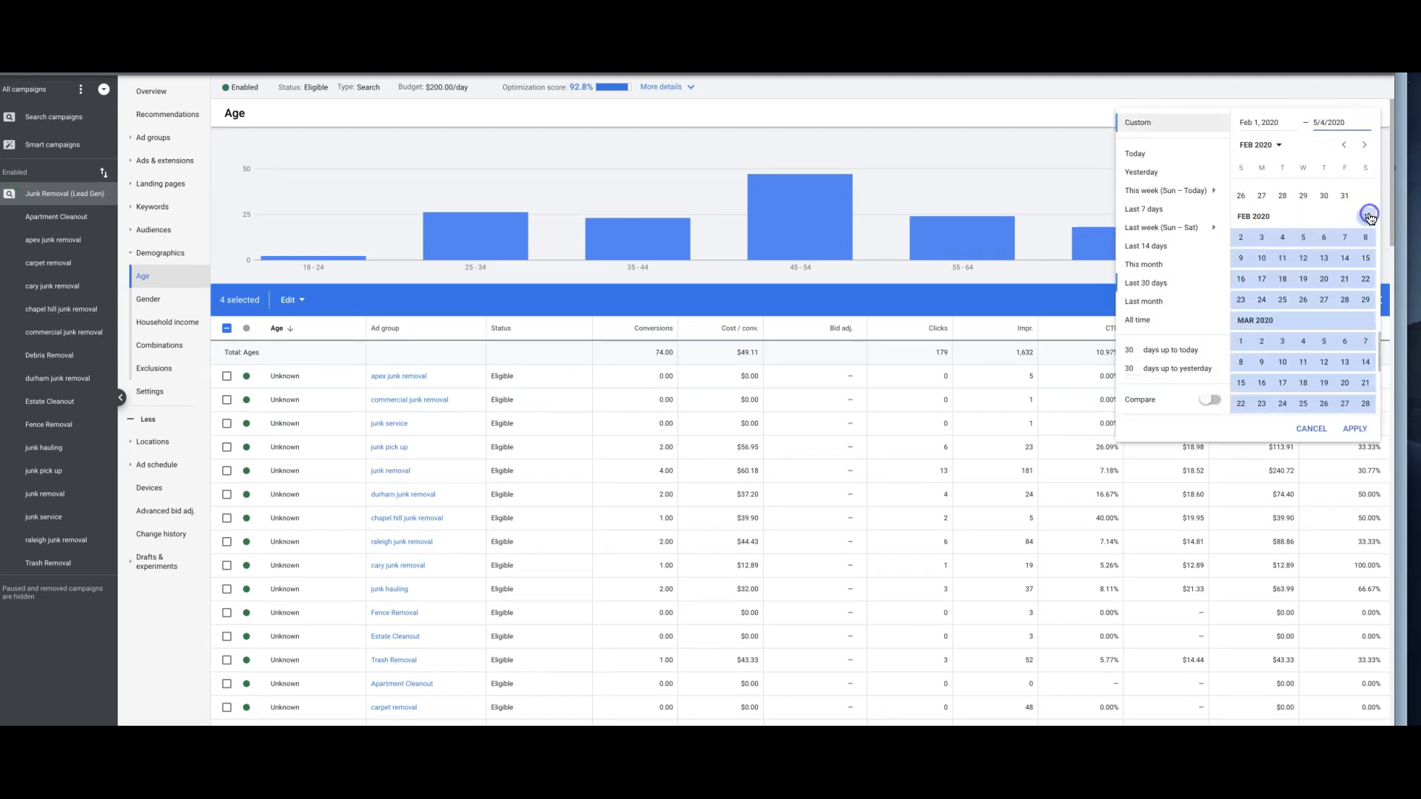
left_click(1364, 431)
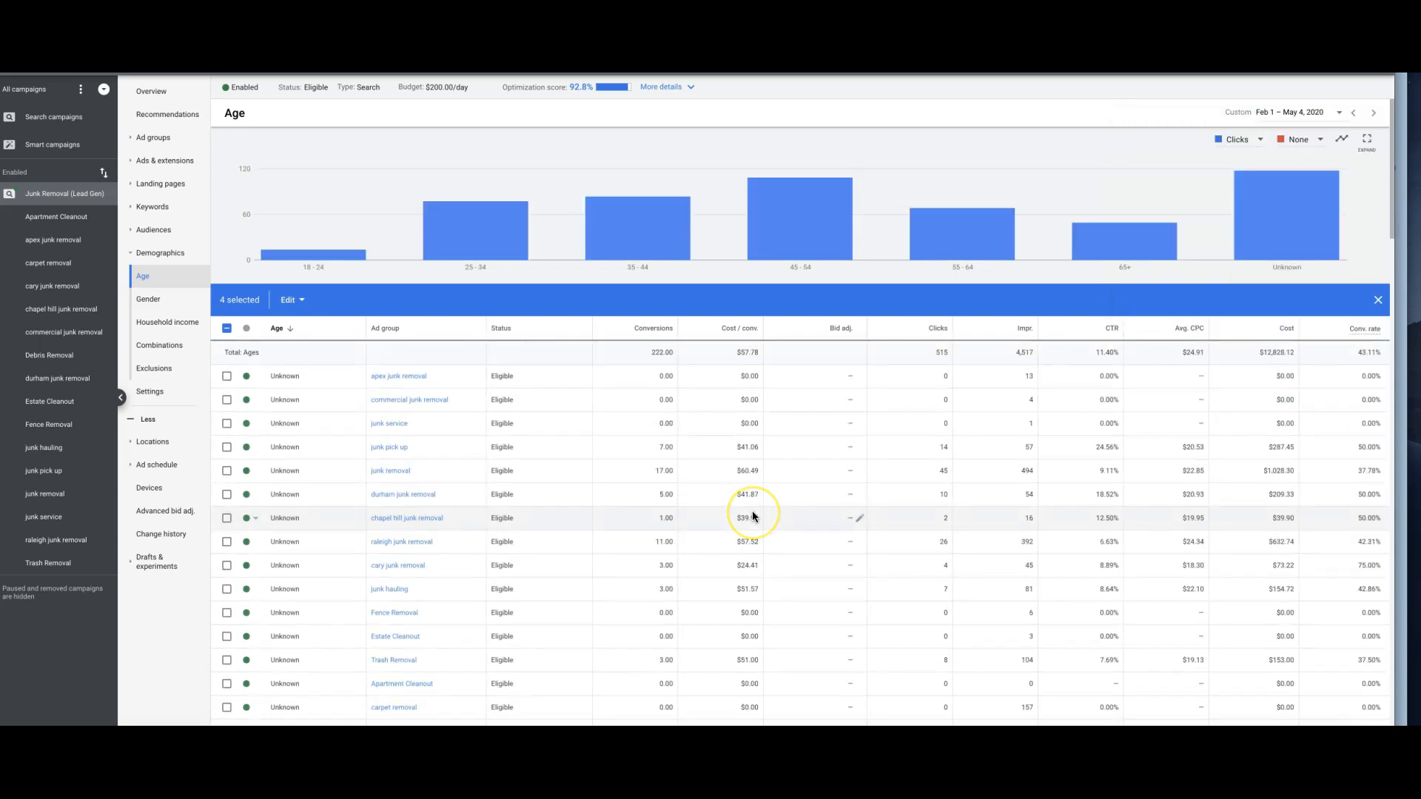
- Examine the 18–24 and 25–34 rows across both pages of the report, comparing conversions and costs by ad group
scroll(753, 516, "down", 20)
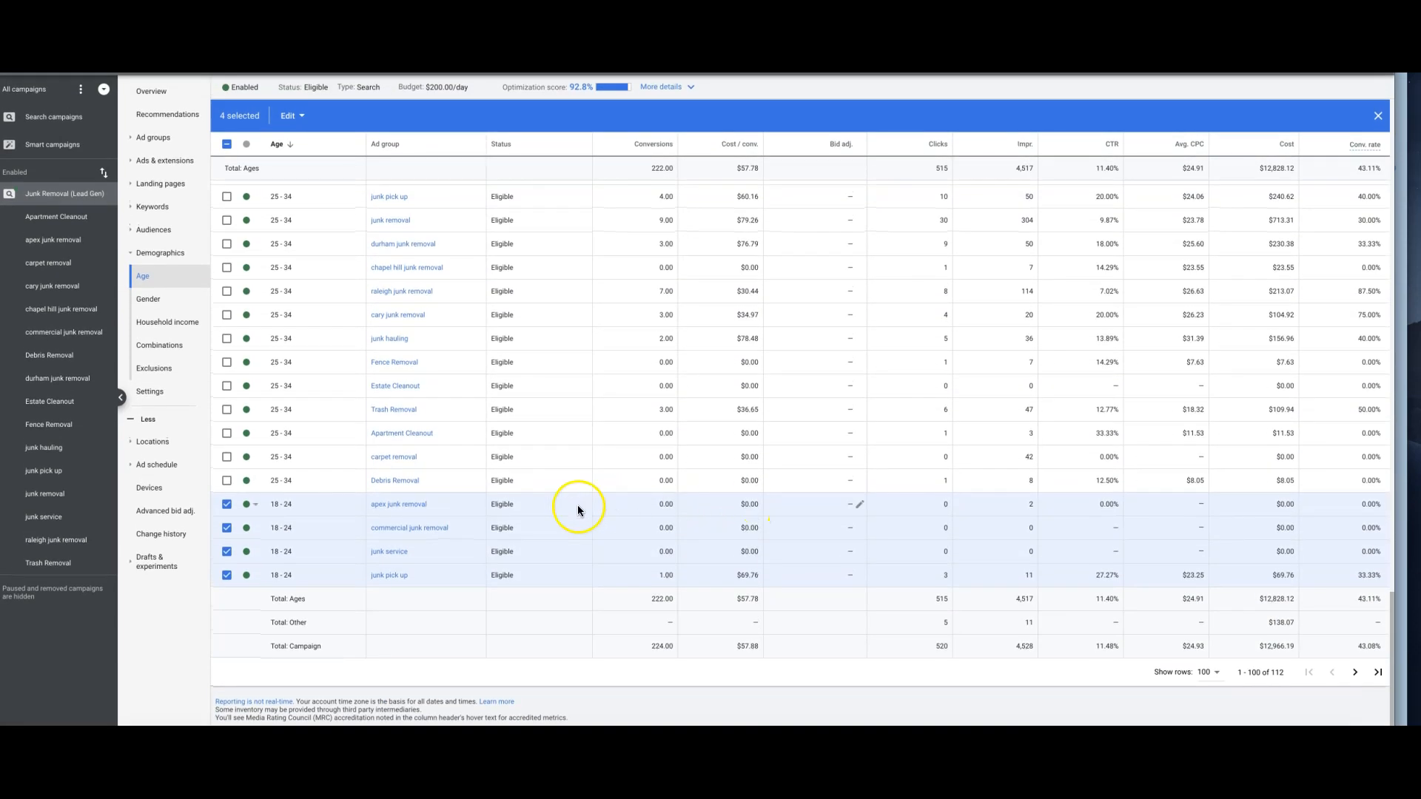
left_click(1356, 673)
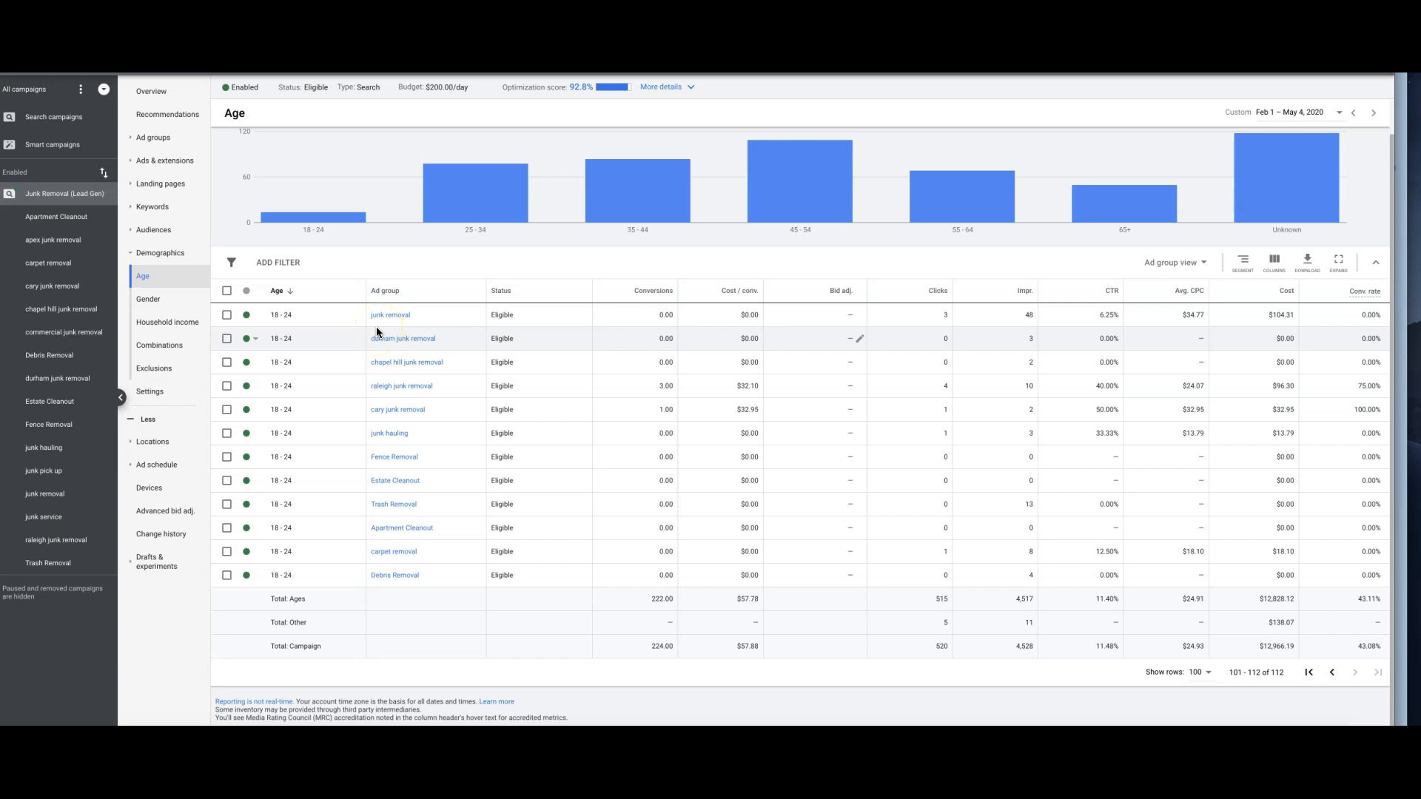
left_click(1332, 673)
scroll(812, 576, "down", 15)
scroll(812, 577, "down", 10)
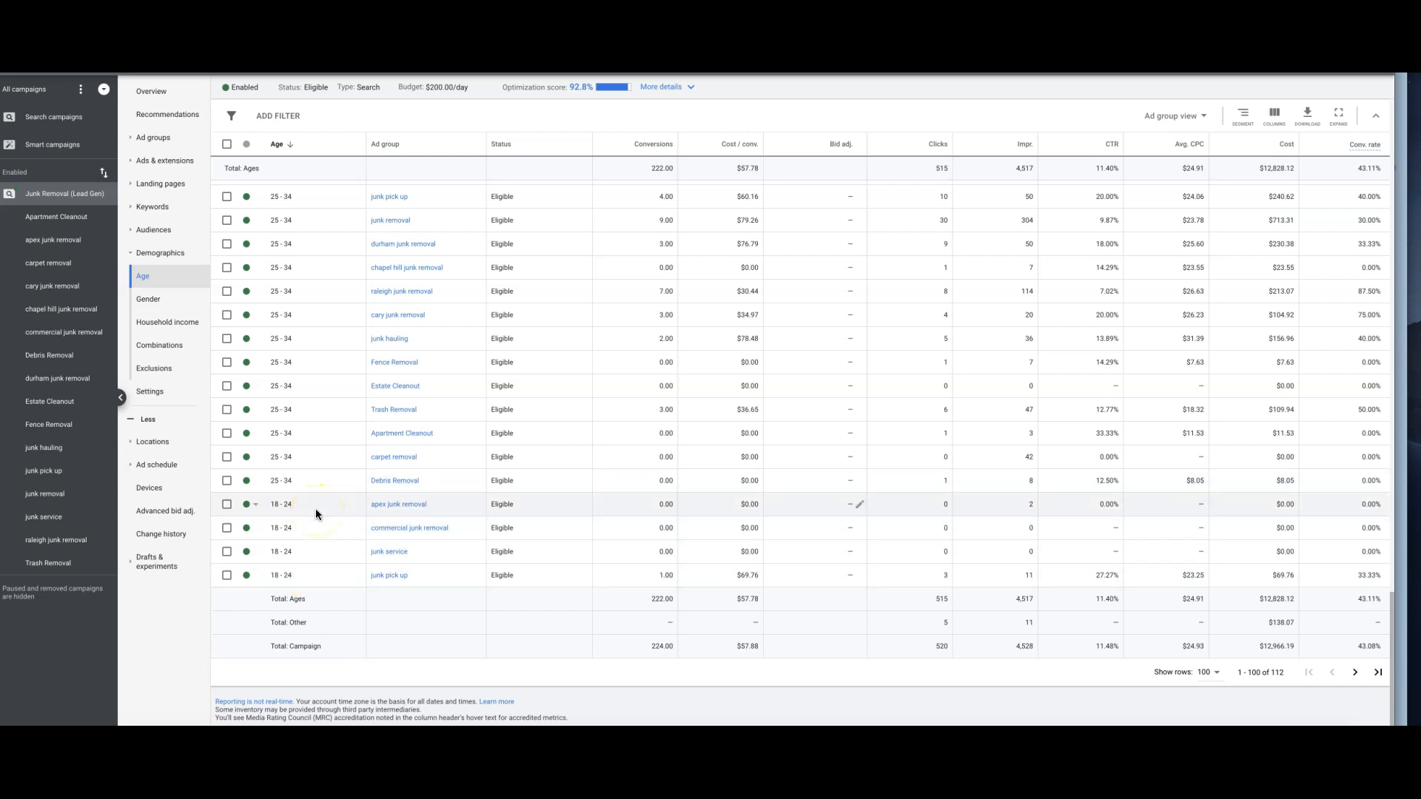
scroll(316, 508, "up", 1)
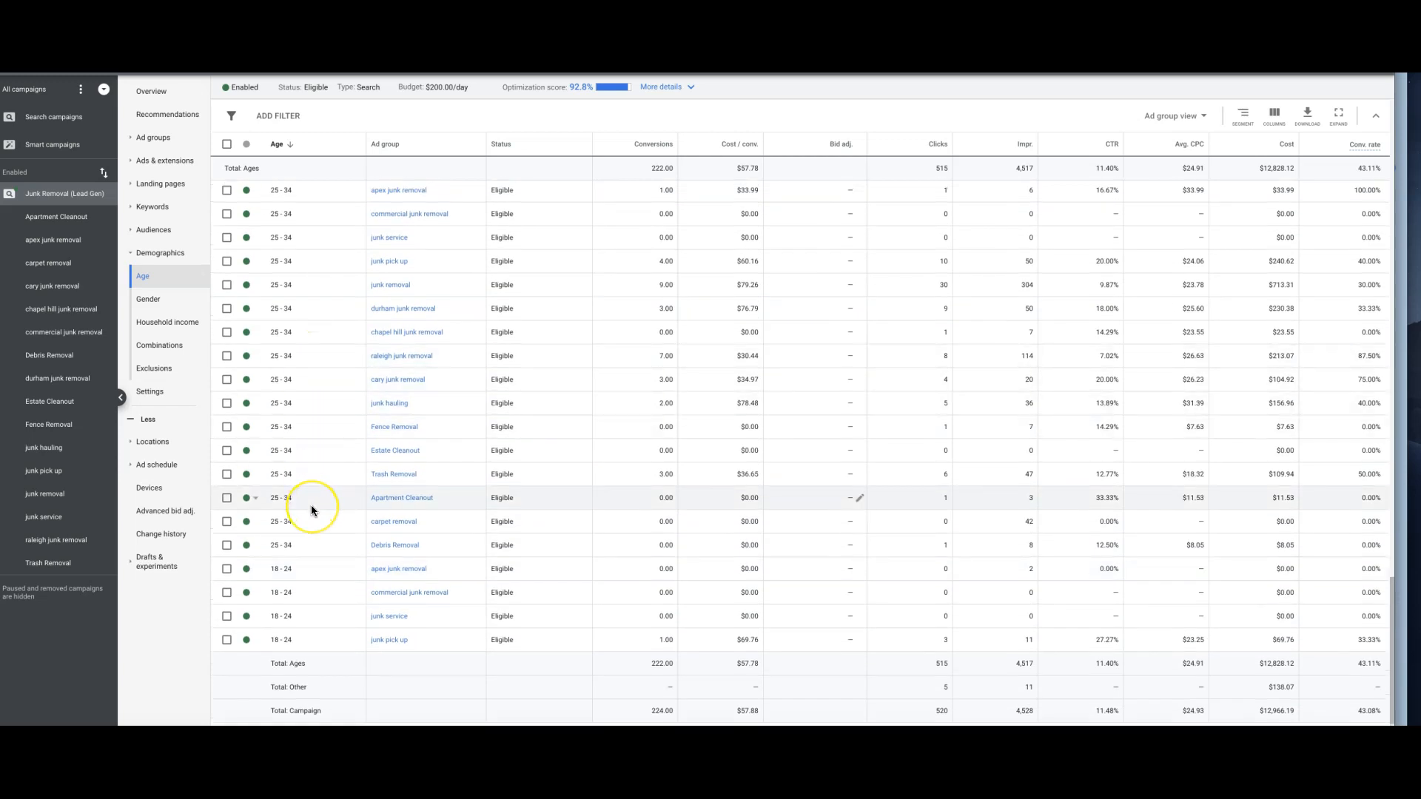
scroll(311, 505, "up", 1)
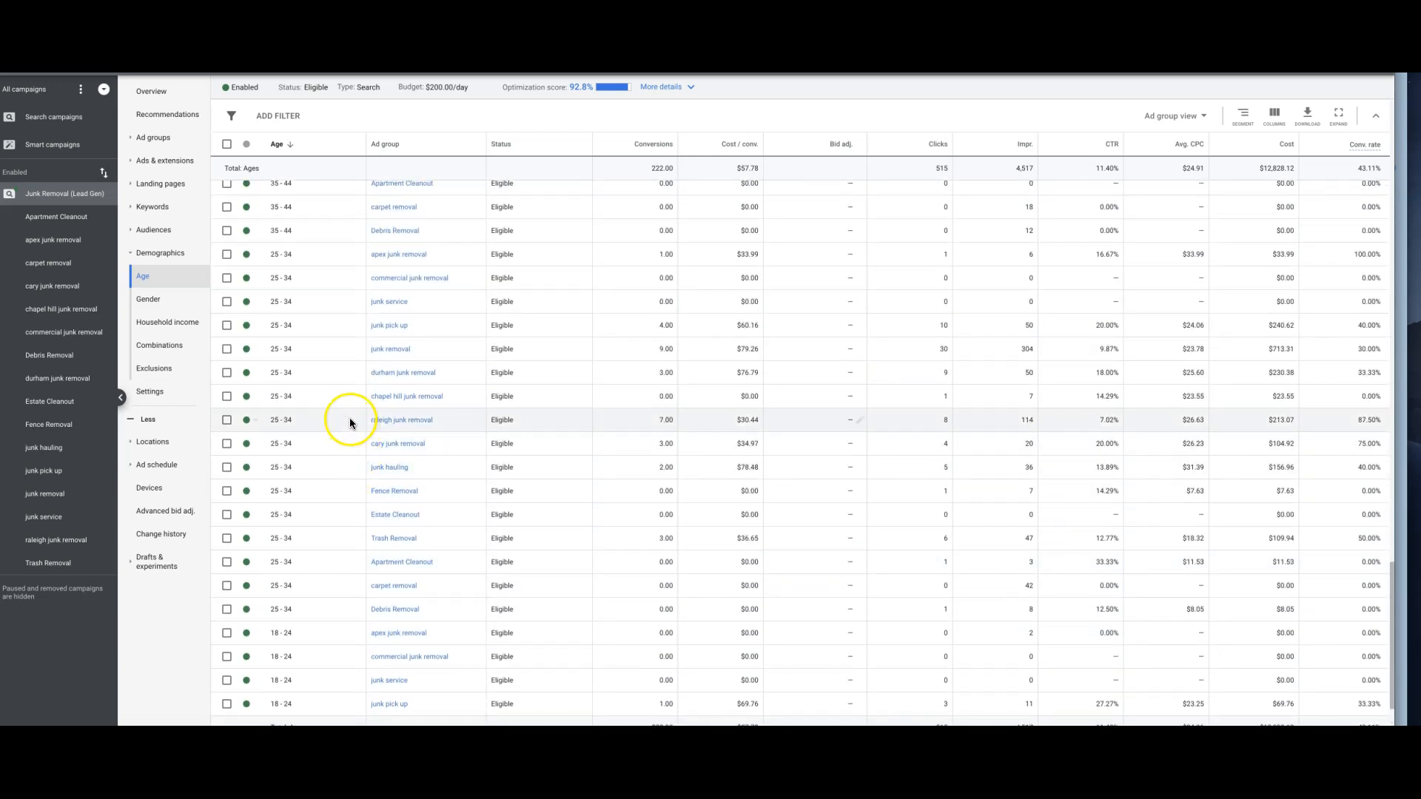
- View the status options for the 25–34 age range in the chapel hill junk removal ad group without changing them
left_click(248, 398)
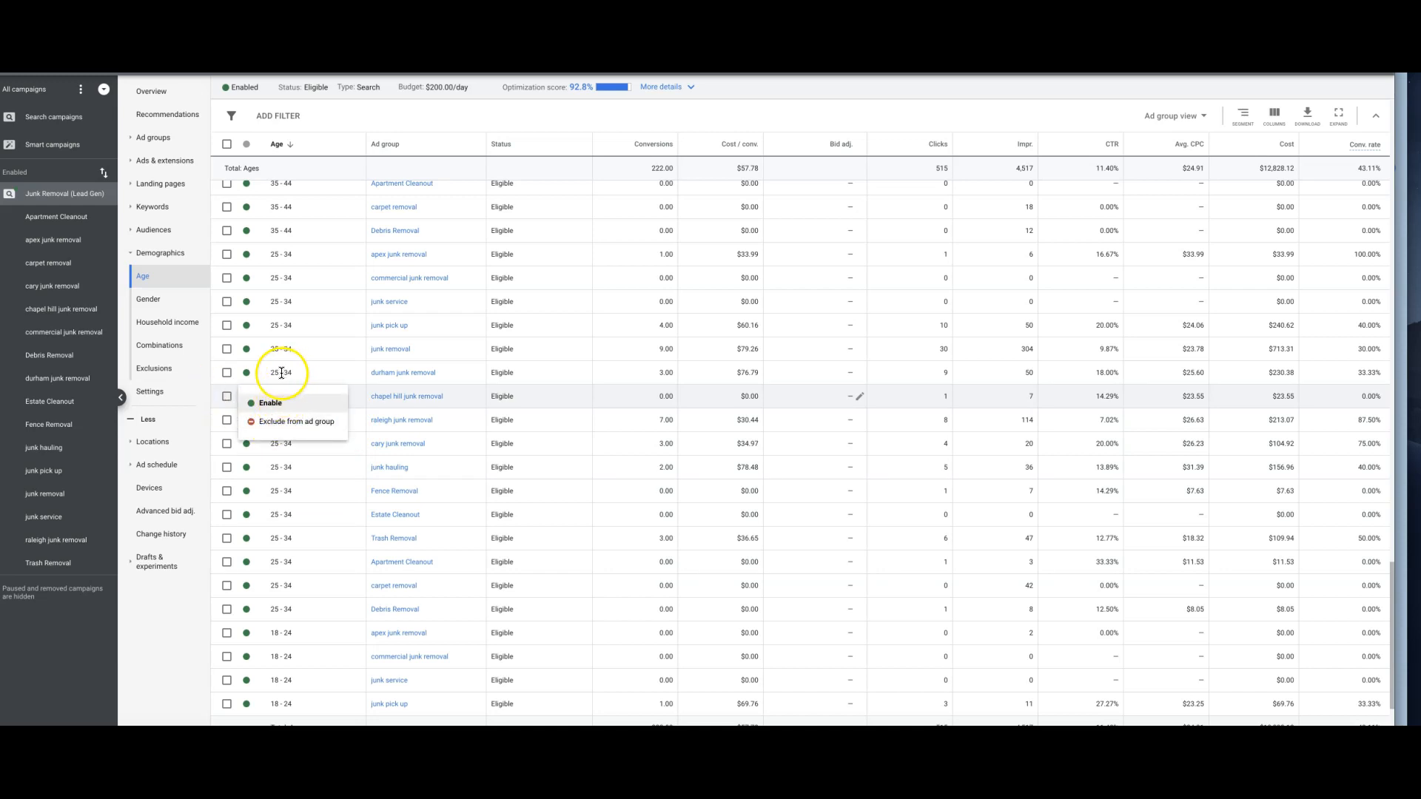
left_click(313, 368)
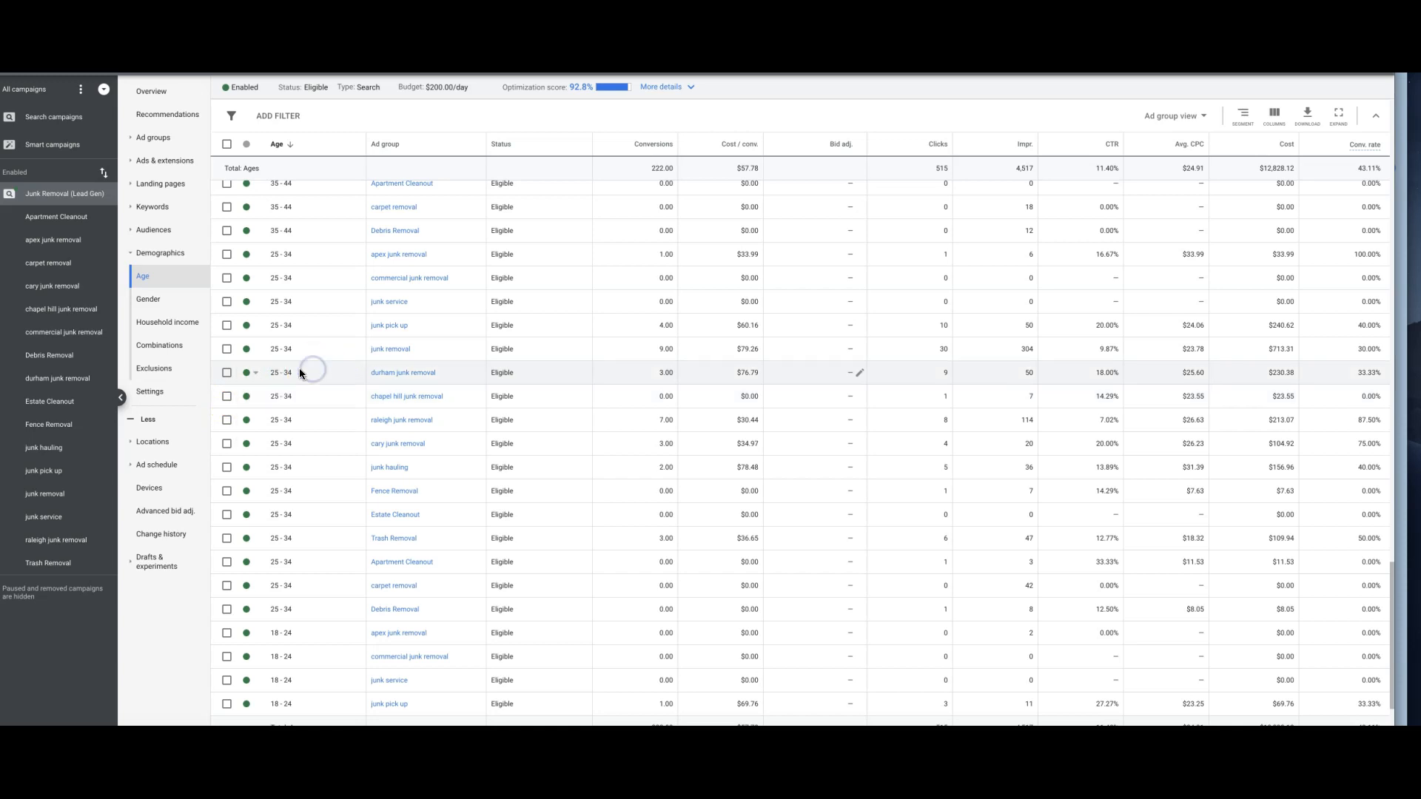
left_click(288, 396)
left_click(375, 448)
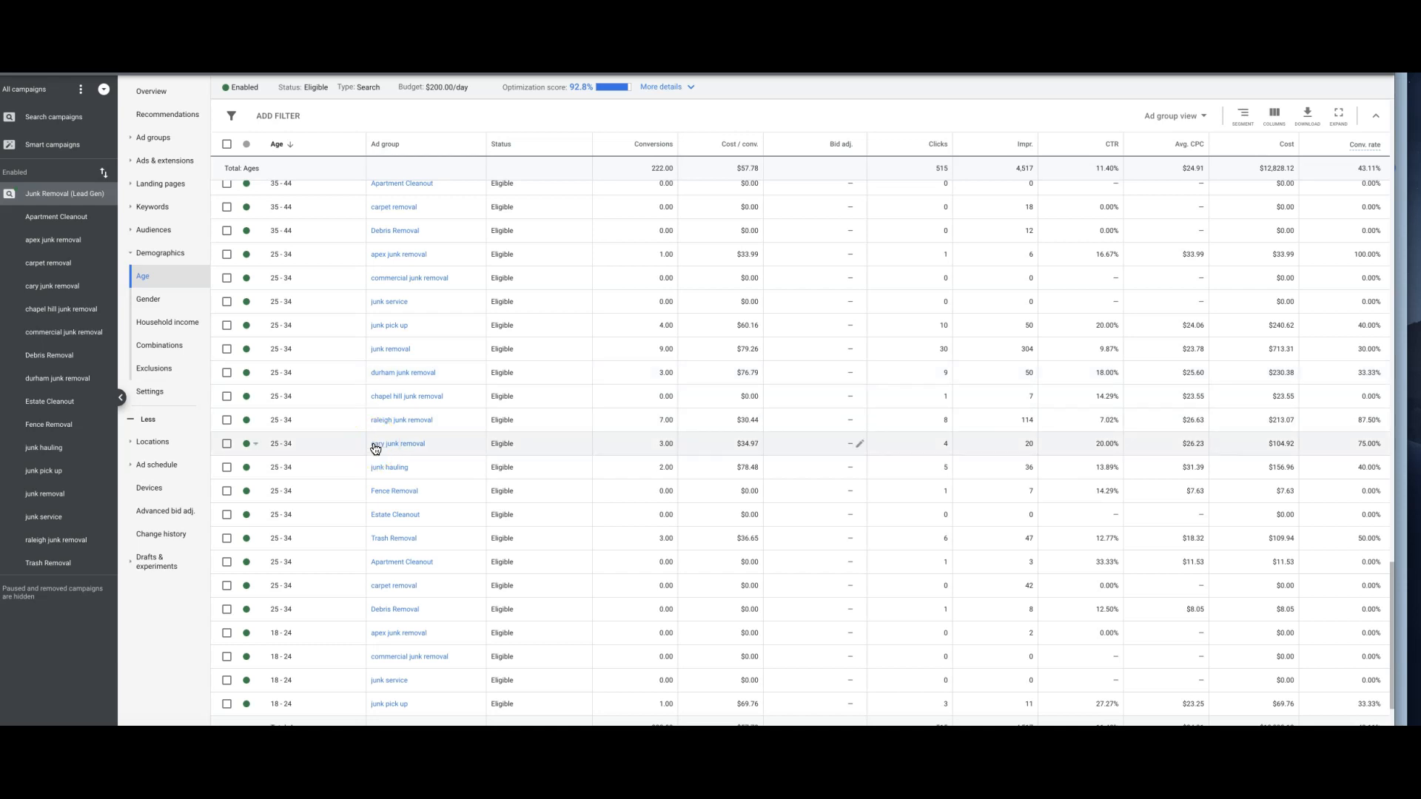
- Open the campaign's settings and show its Networks options for search partners and the Display Network
scroll(396, 374, "up", 9)
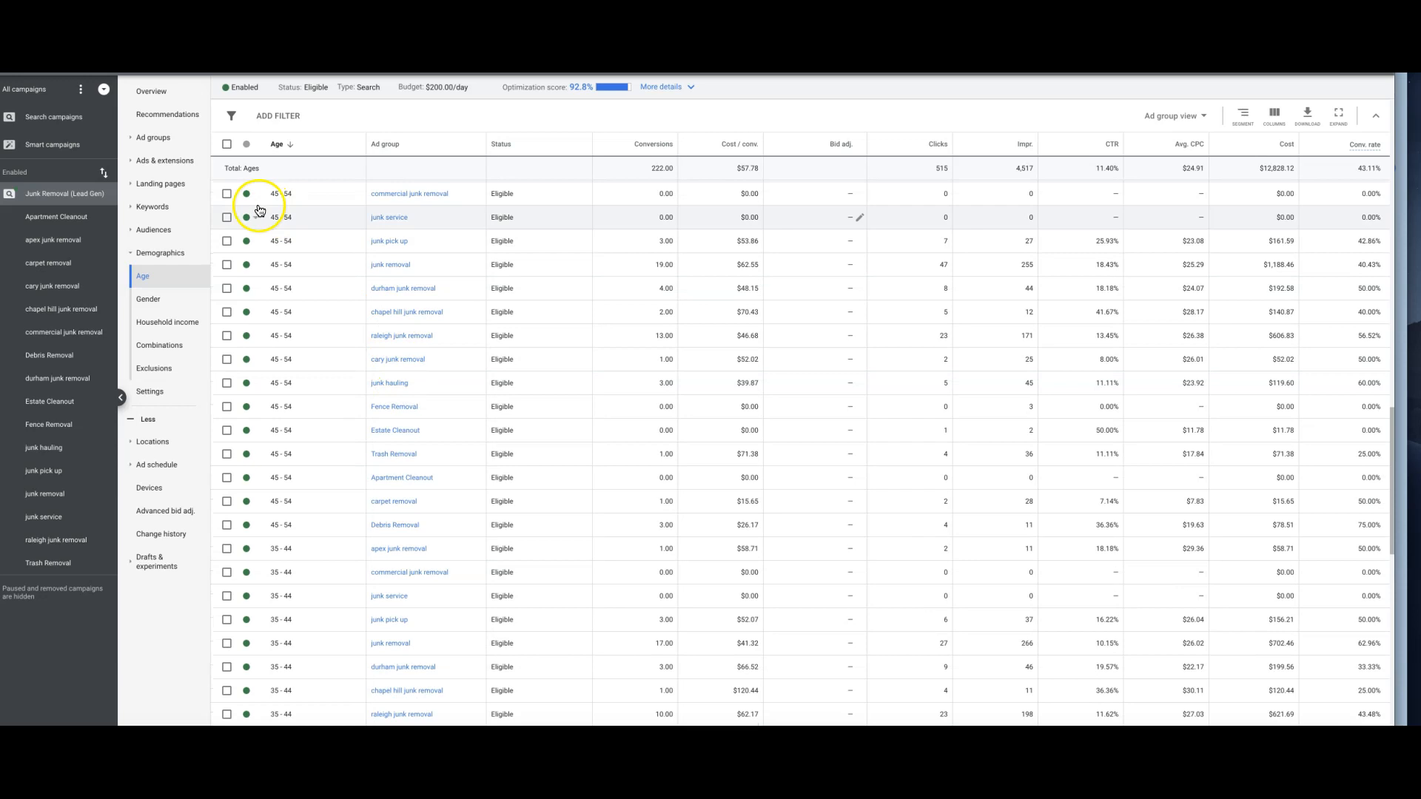
scroll(271, 378, "up", 8)
left_click(153, 206)
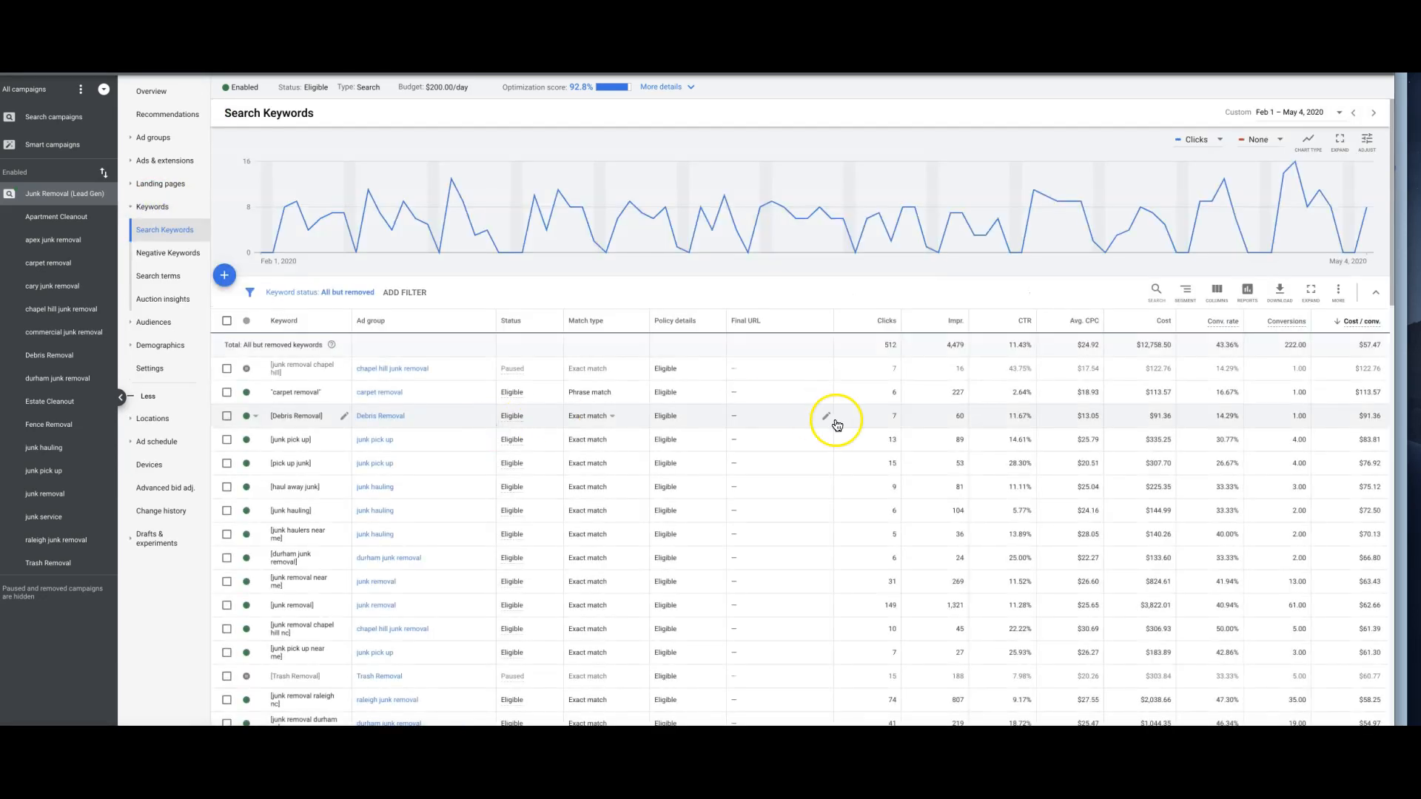
left_click(151, 368)
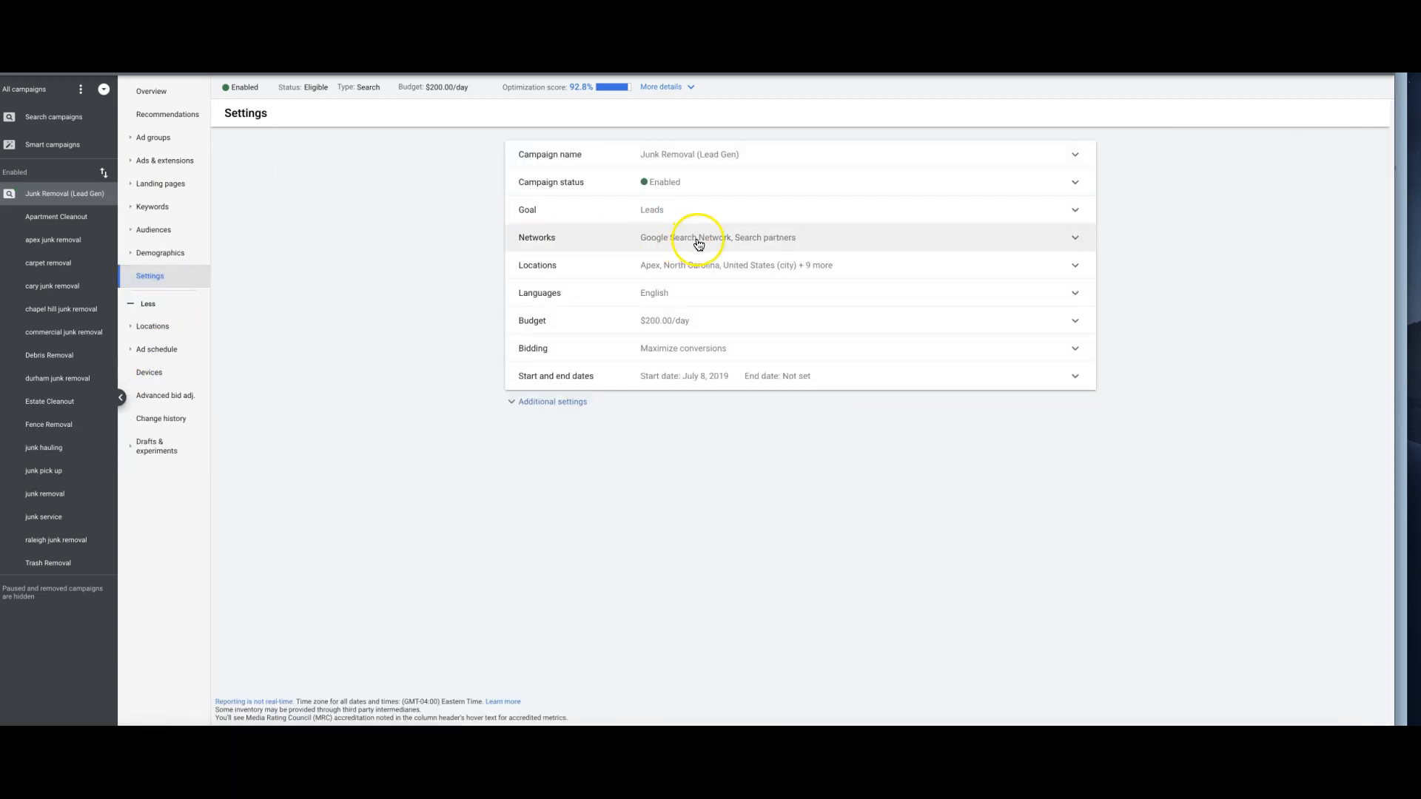
left_click(652, 237)
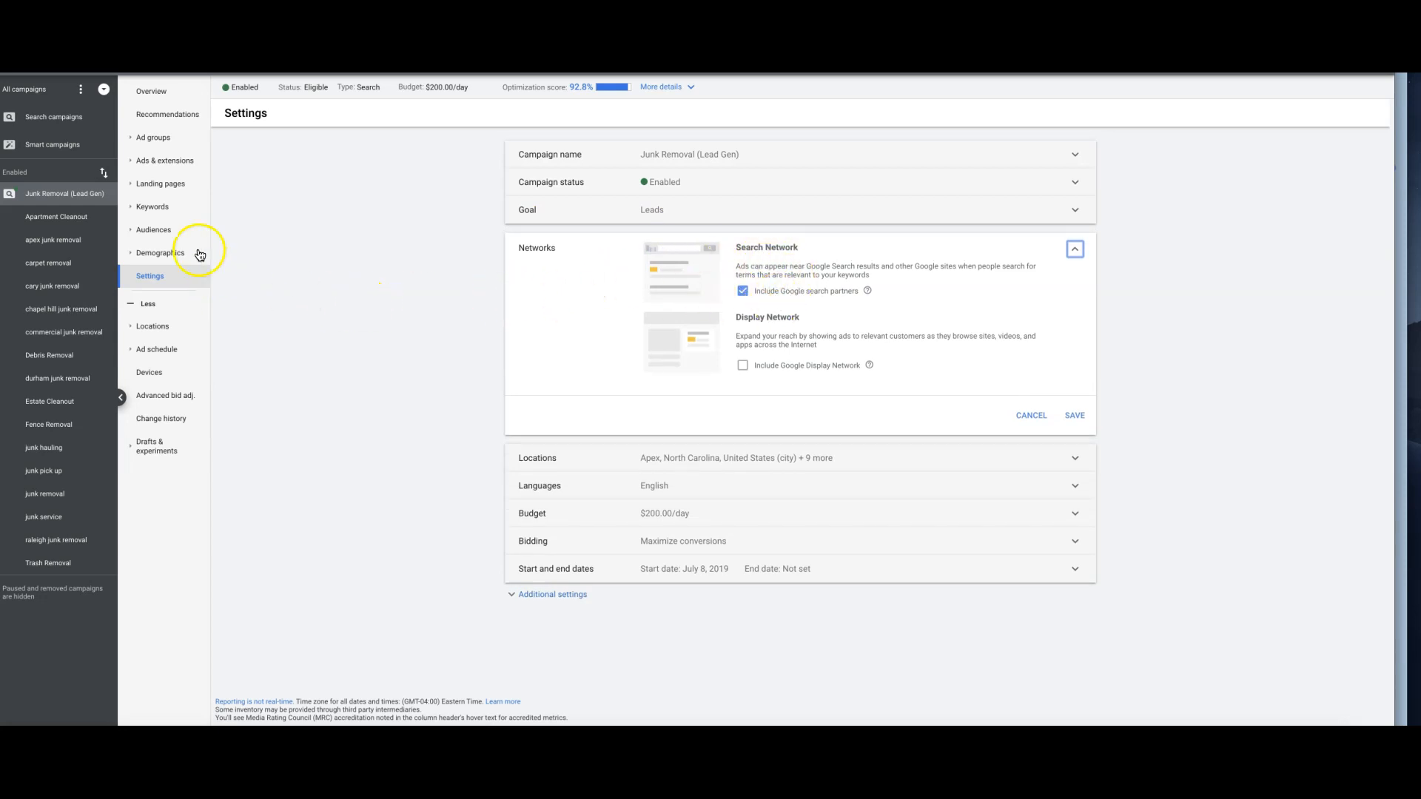
- Show the campaign's ad groups report segmented by Network (with search partners)
left_click(149, 214)
left_click(153, 138)
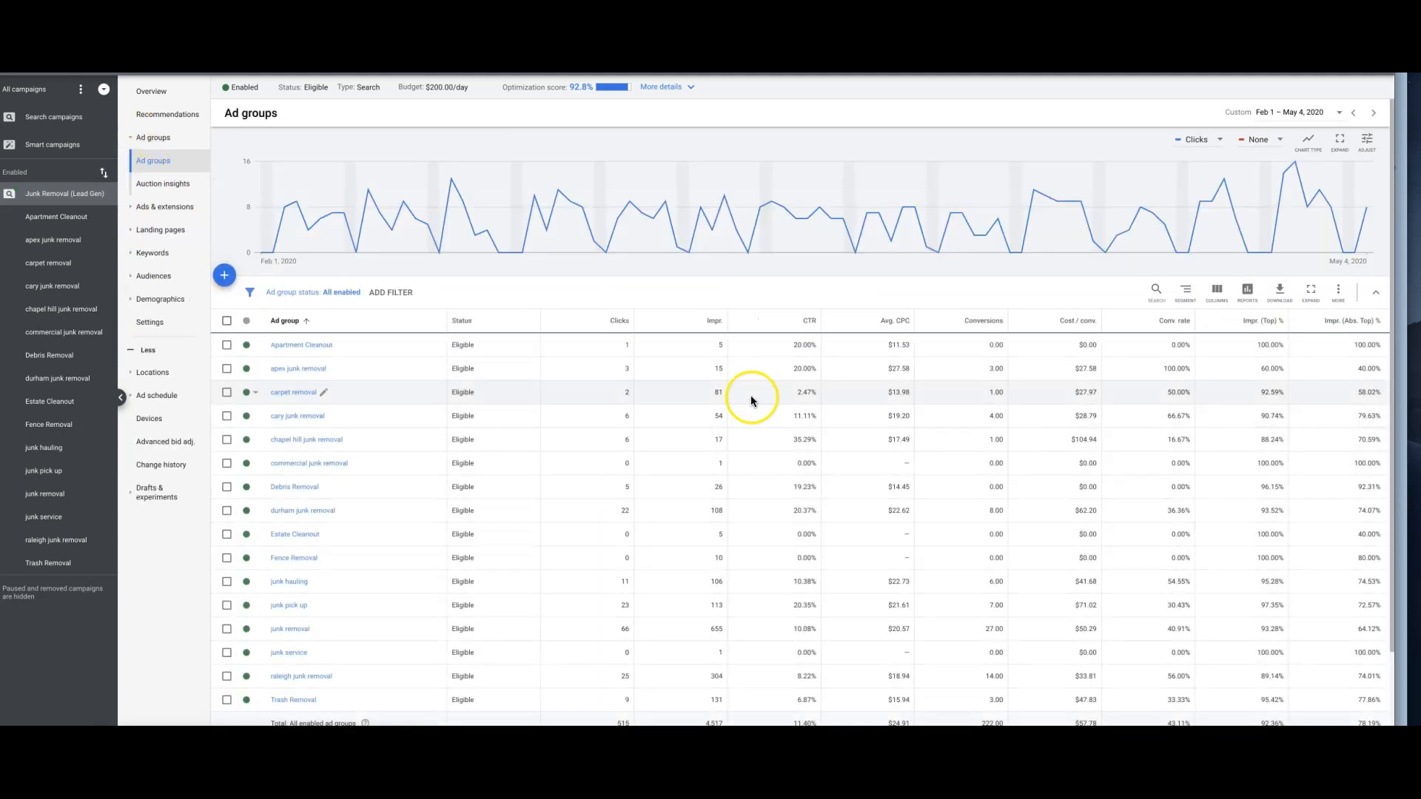
left_click(1185, 290)
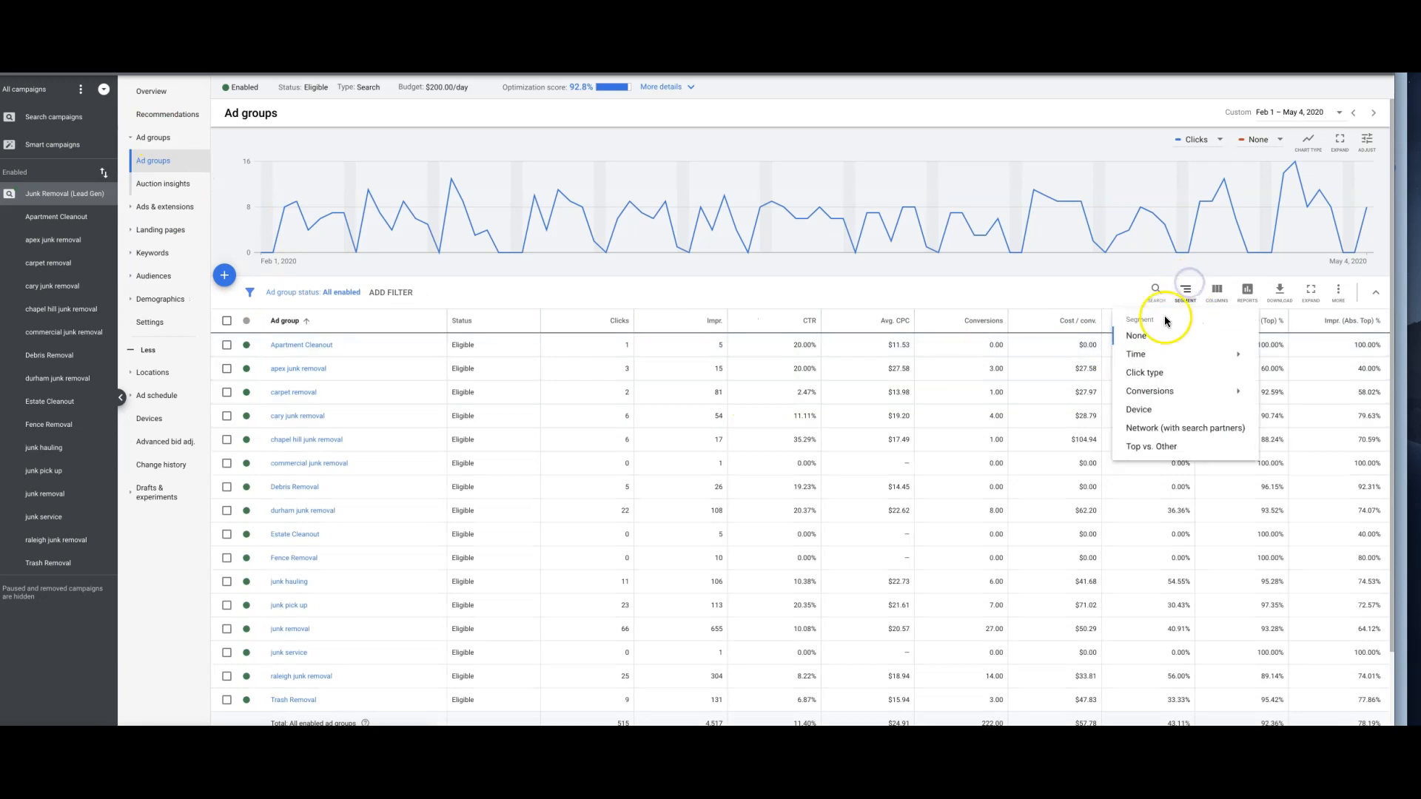
mouse_move(1169, 397)
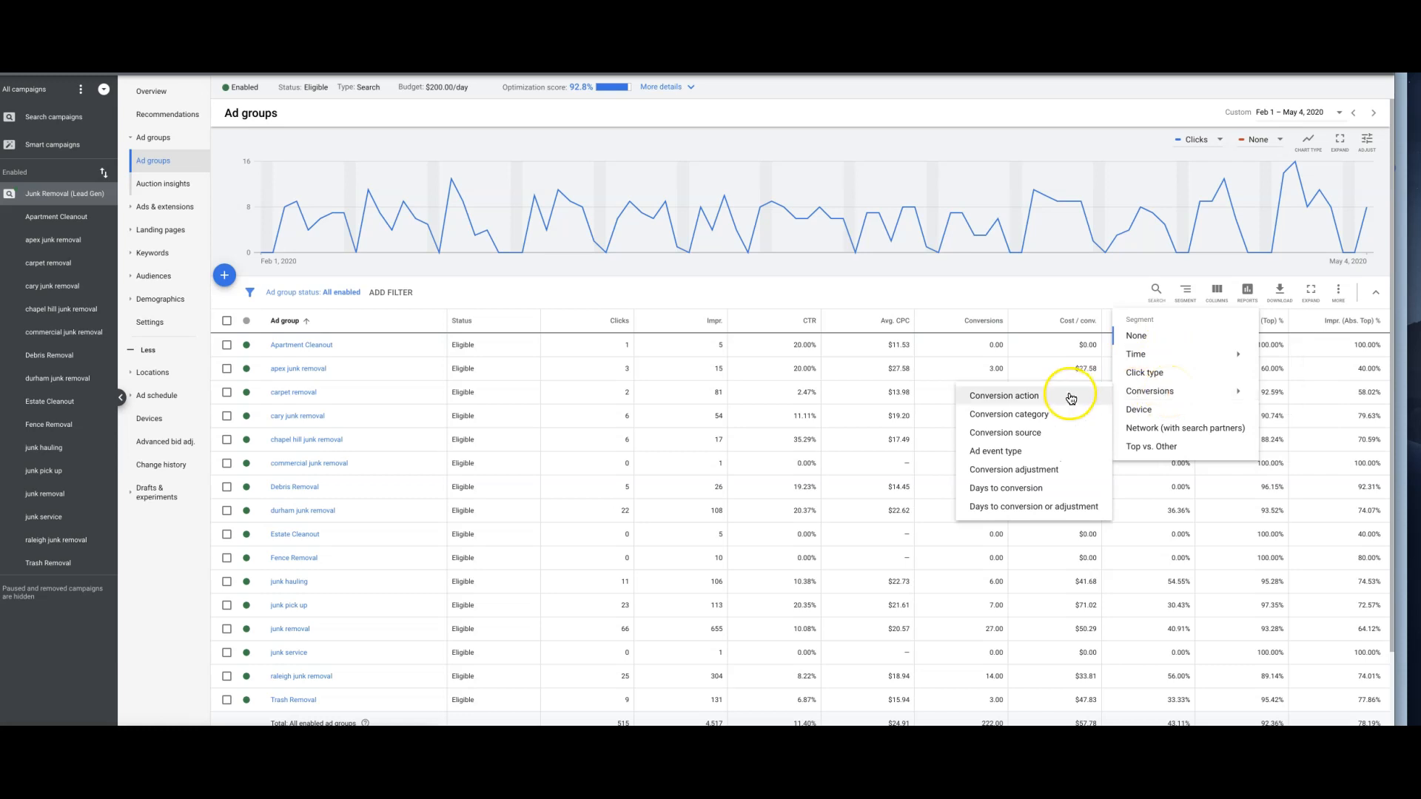
left_click(1180, 433)
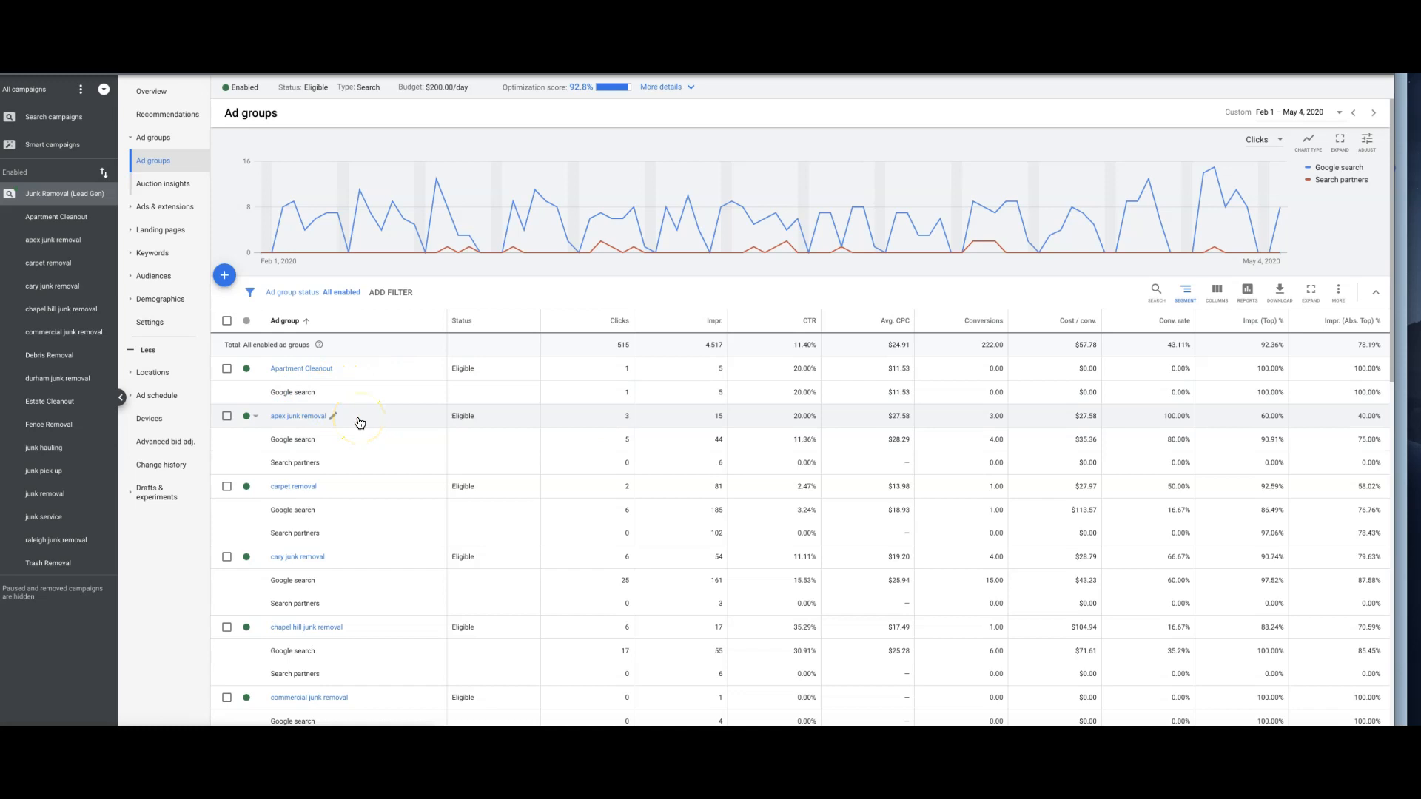
- Examine the network-segmented ad groups report, comparing clicks, conversions and cost per conversion between Google search and search partners for each ad group
left_click(312, 393)
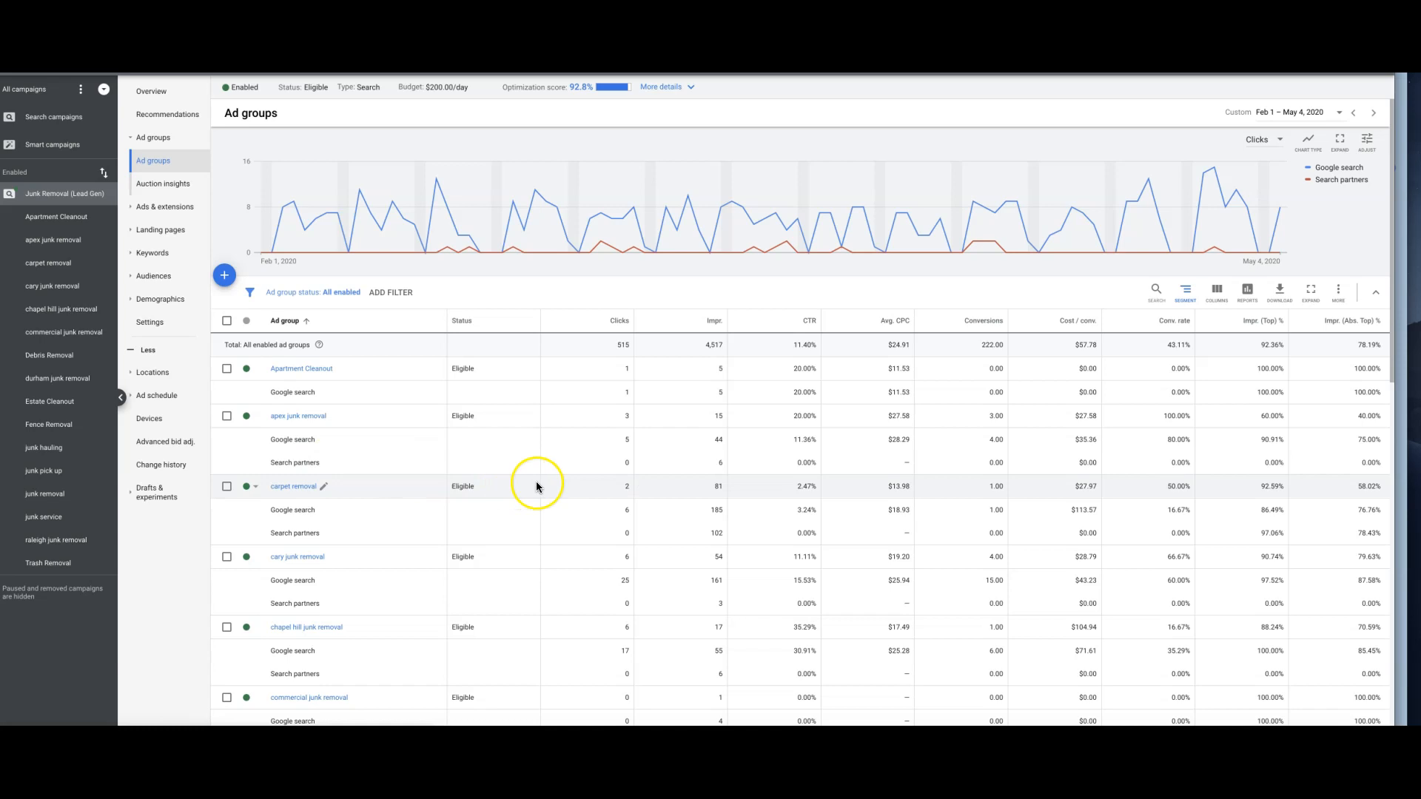
scroll(536, 481, "down", 1)
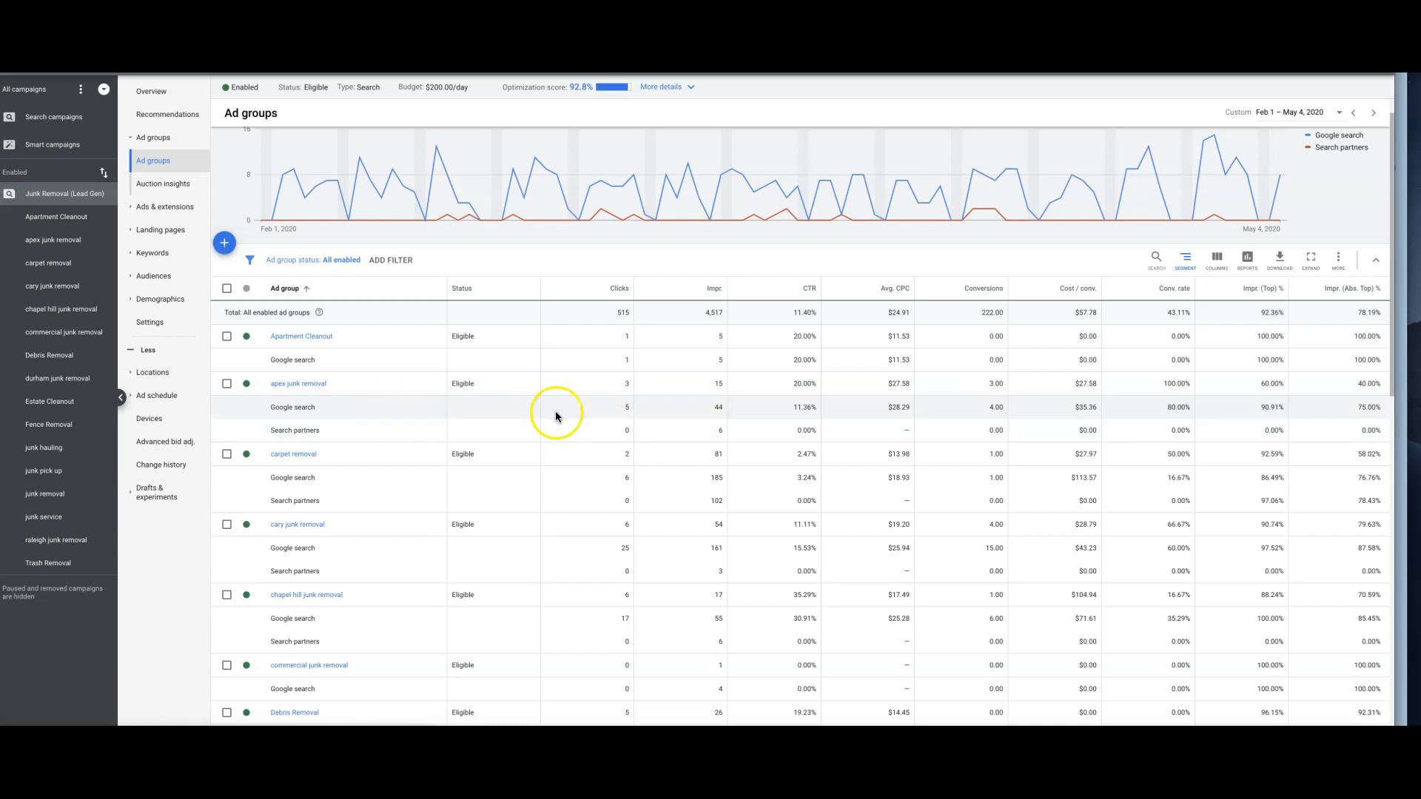
scroll(641, 440, "down", 2)
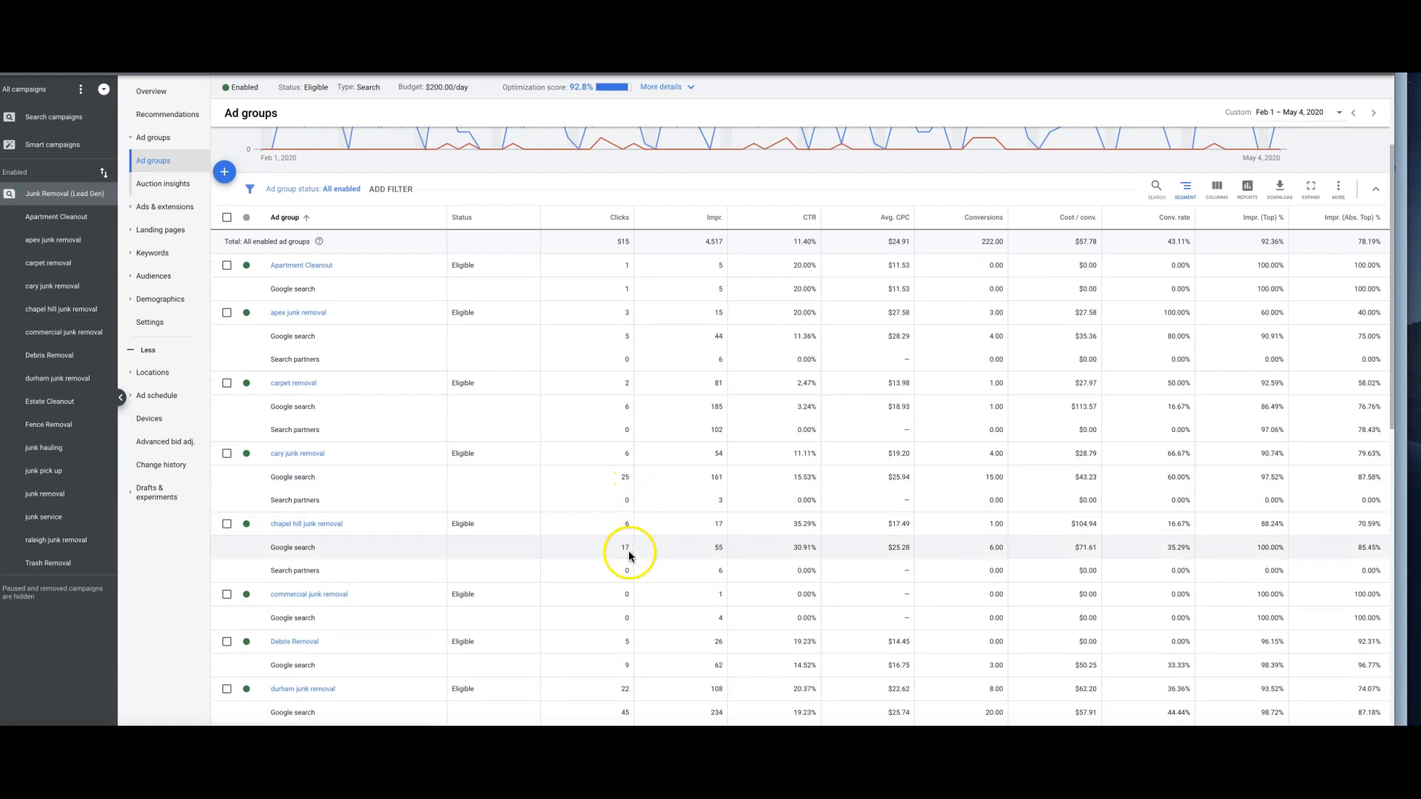
scroll(630, 557, "down", 4)
left_click(628, 609)
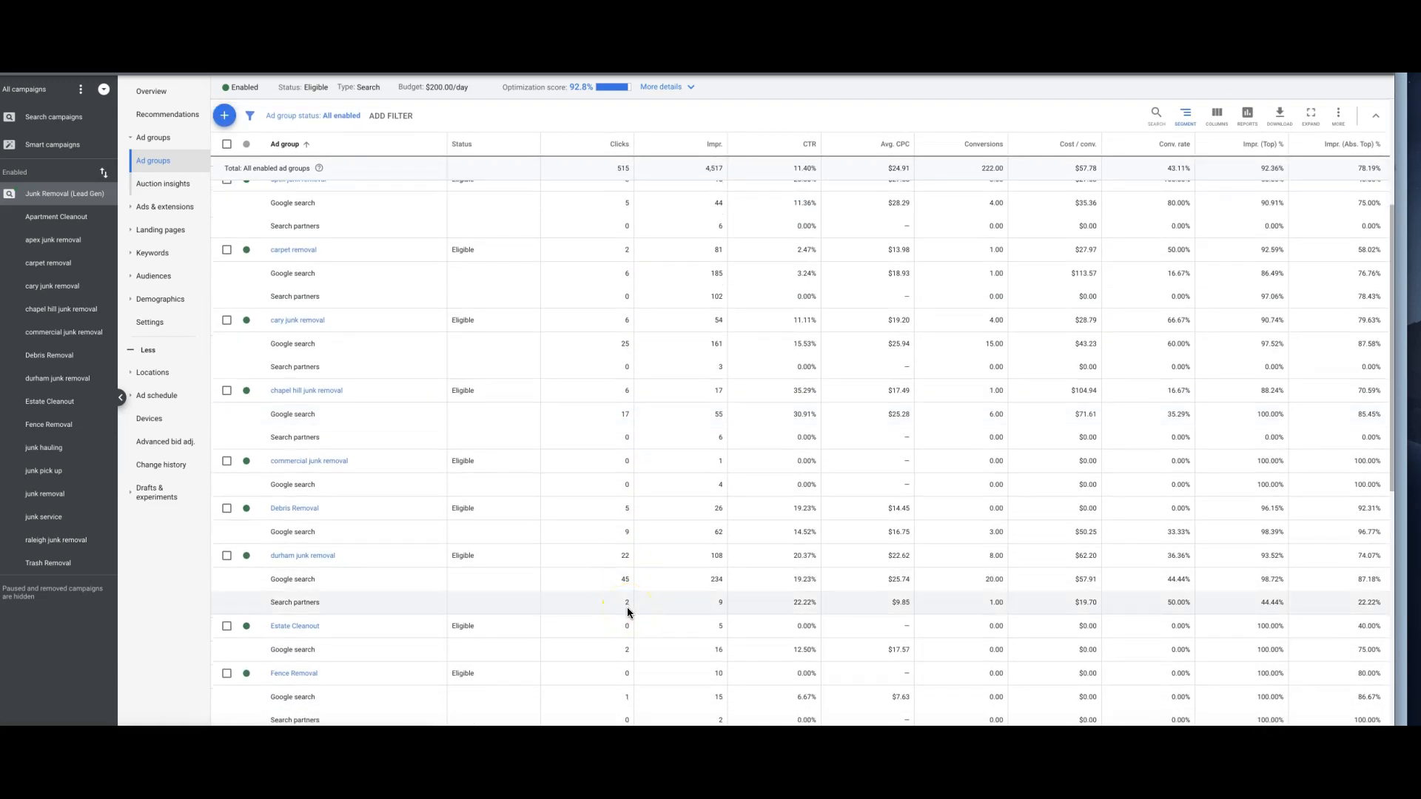
scroll(628, 609, "down", 3)
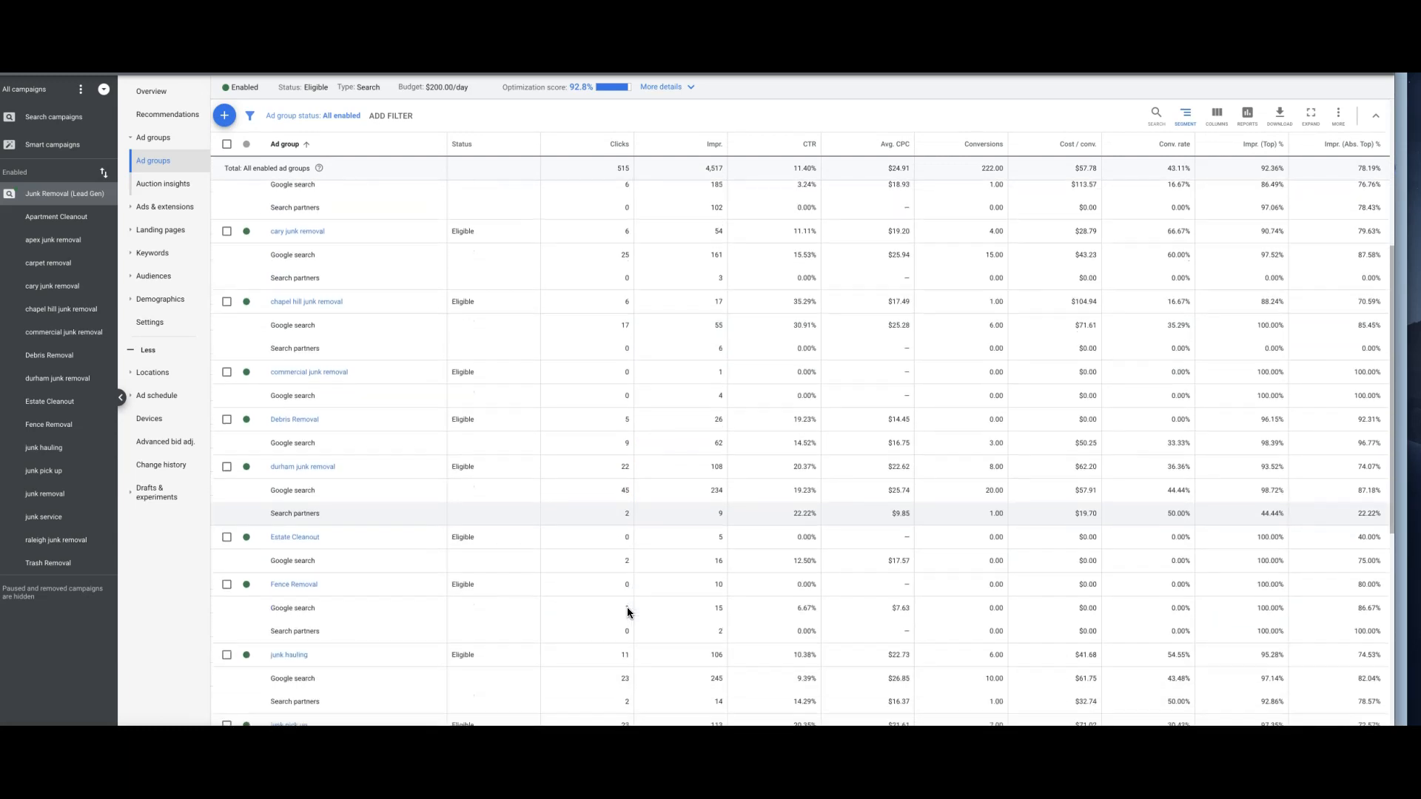
left_click(649, 613)
scroll(651, 607, "down", 1)
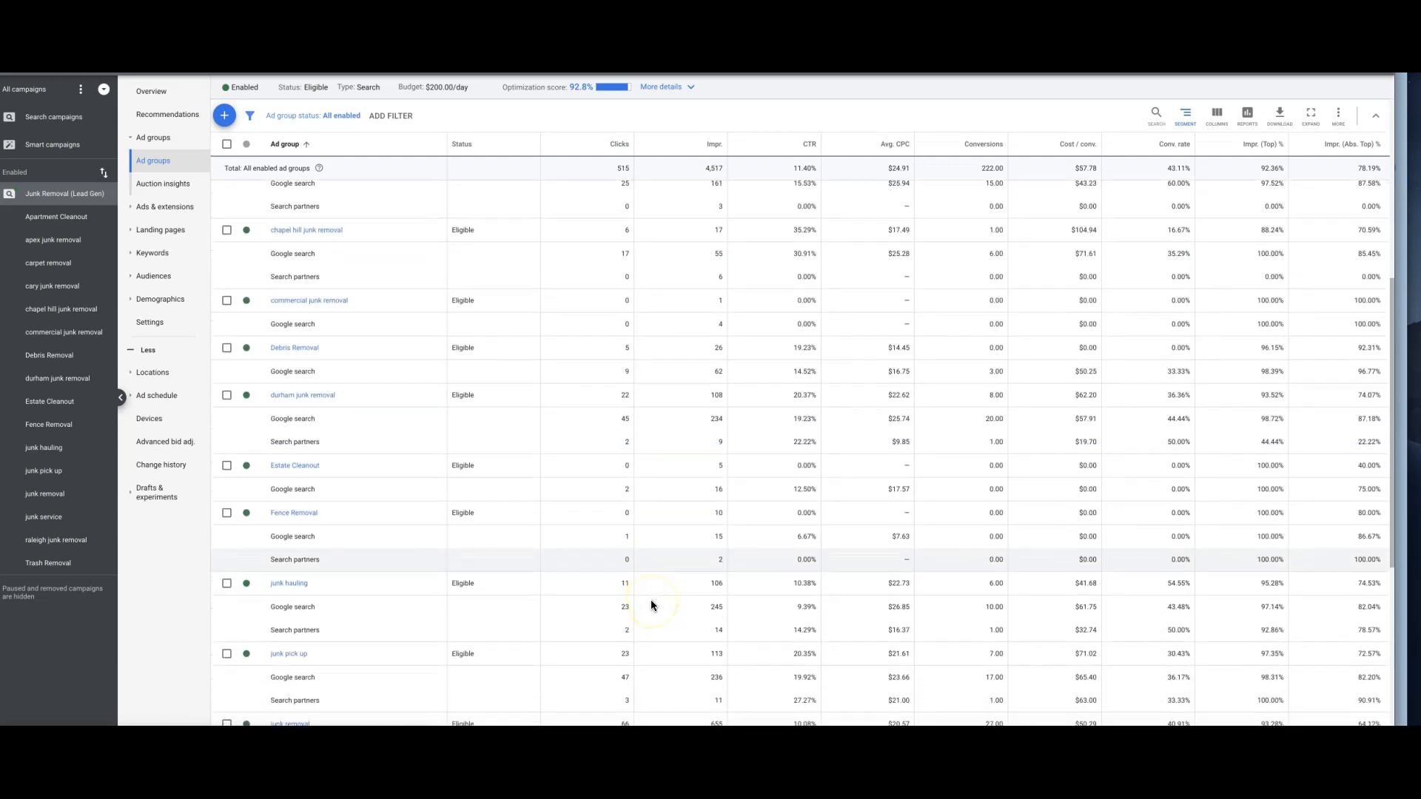
scroll(651, 624, "down", 3)
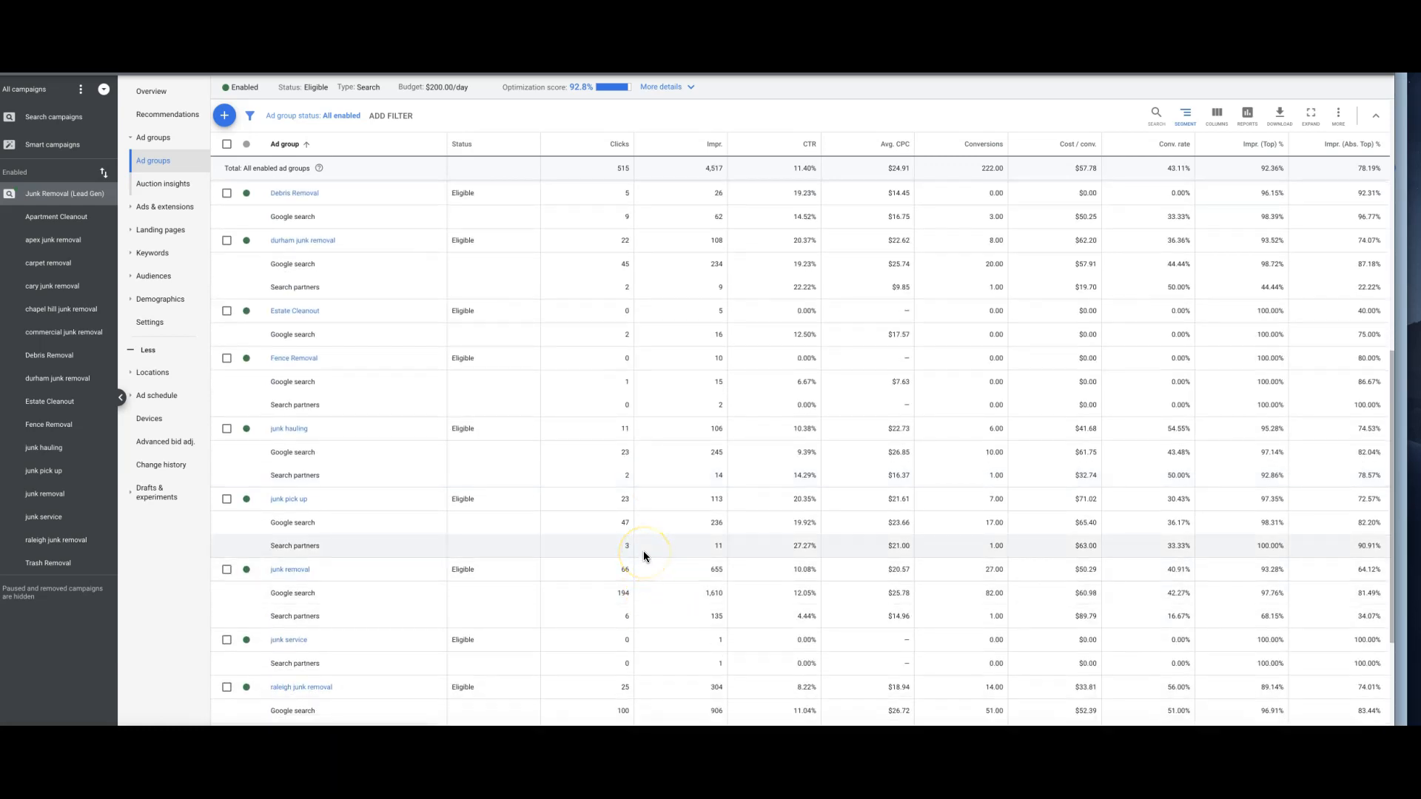
scroll(644, 557, "down", 3)
left_click(641, 505)
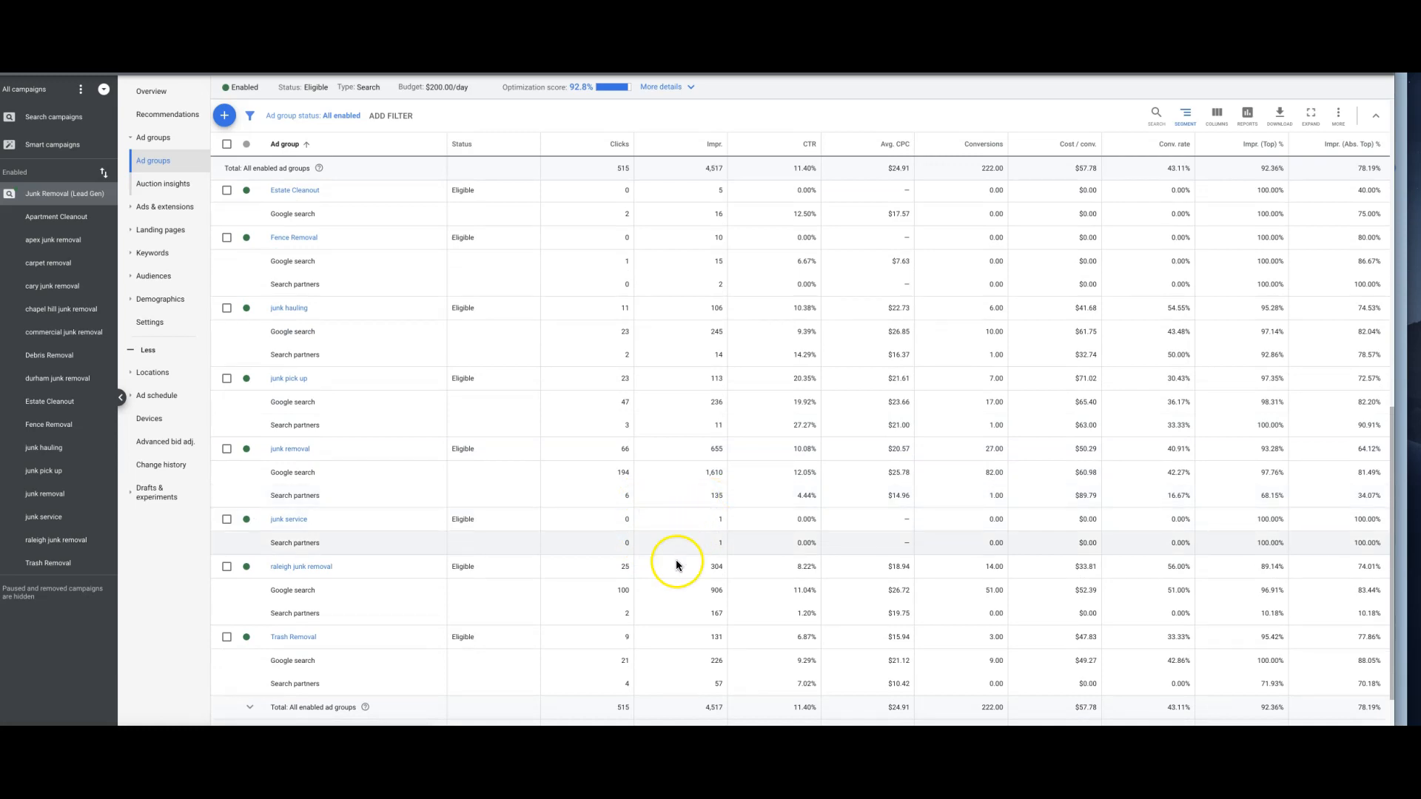
left_click(637, 503)
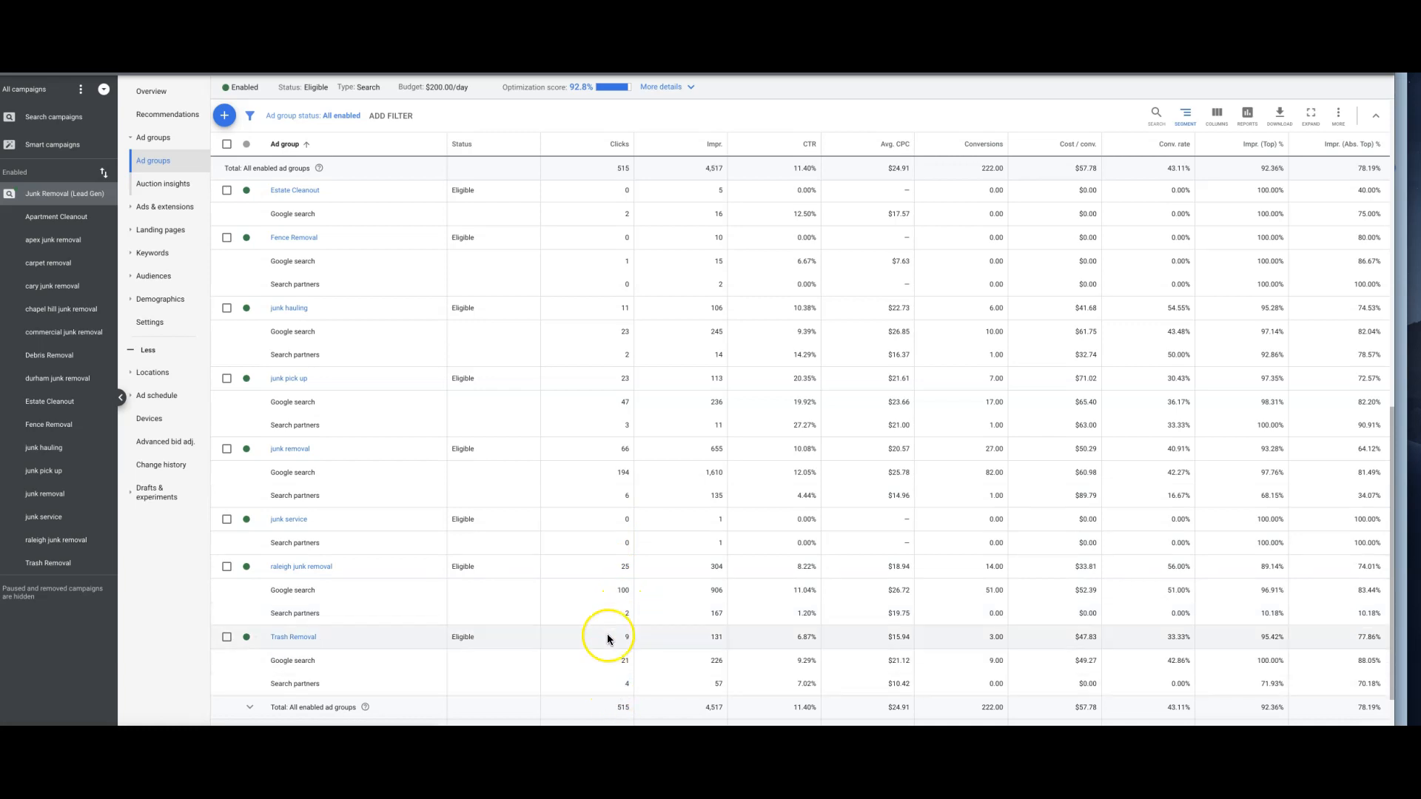
scroll(607, 634, "down", 2)
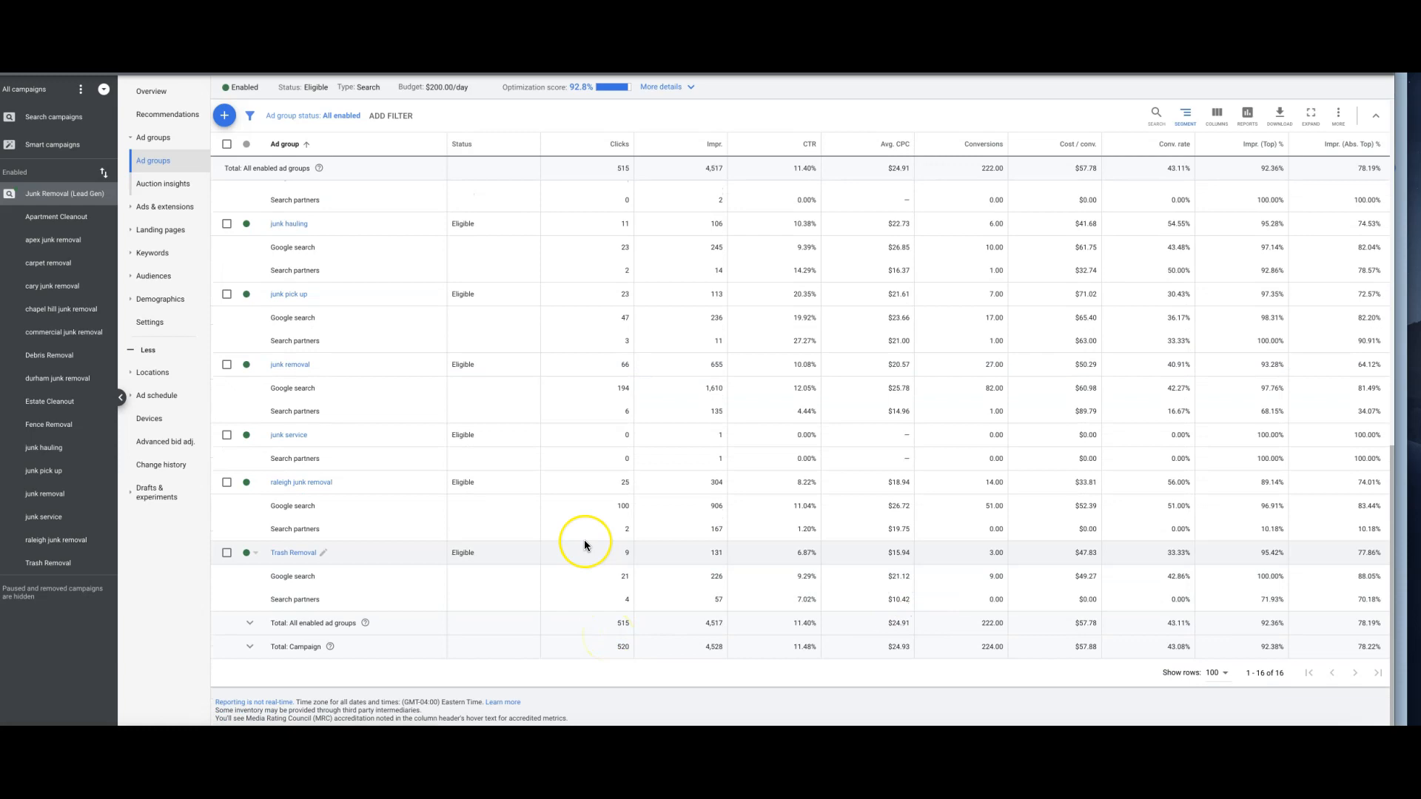
scroll(584, 539, "up", 6)
scroll(584, 545, "up", 3)
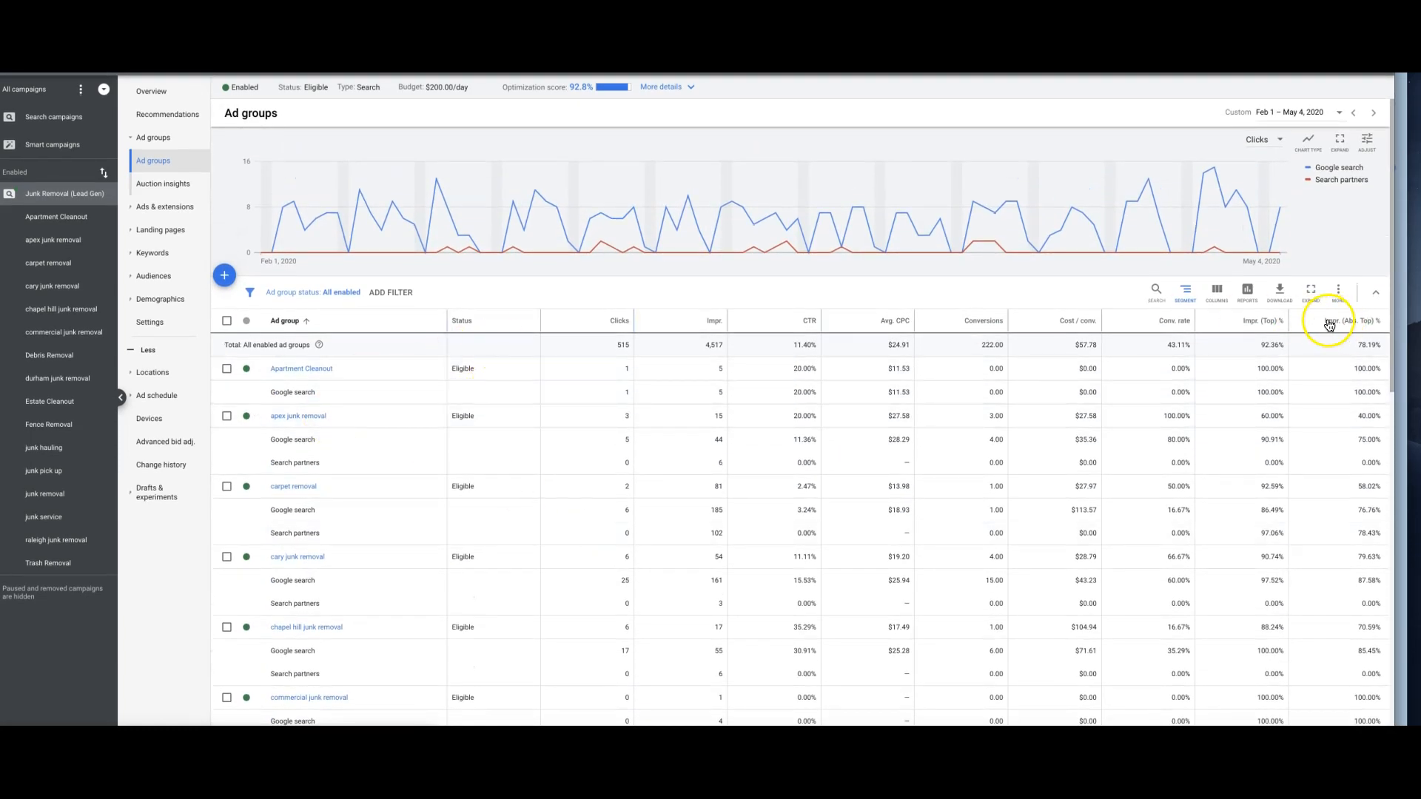
- Remove the network segmentation from the ad groups report and review the unsegmented figures for all enabled ad groups
left_click(1187, 292)
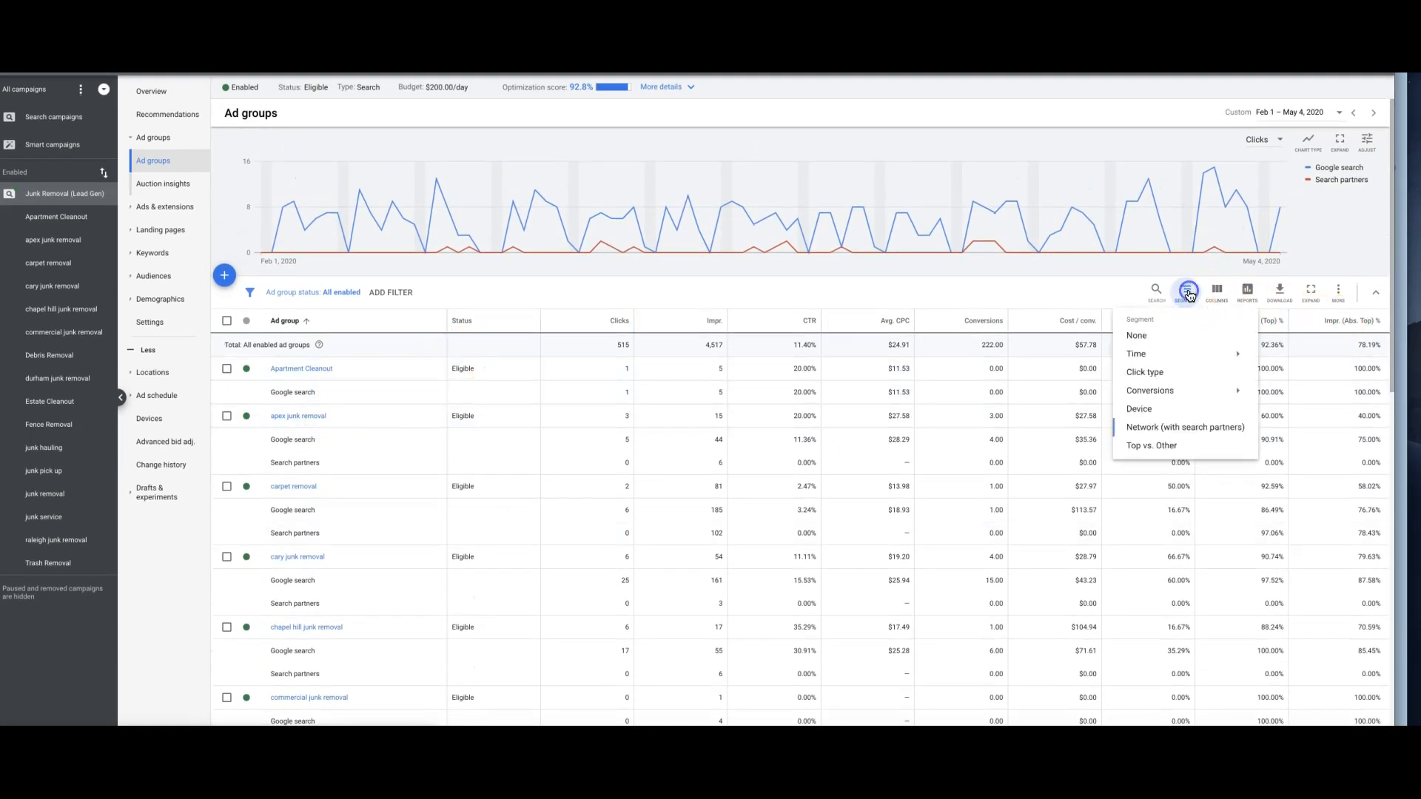
left_click(1137, 336)
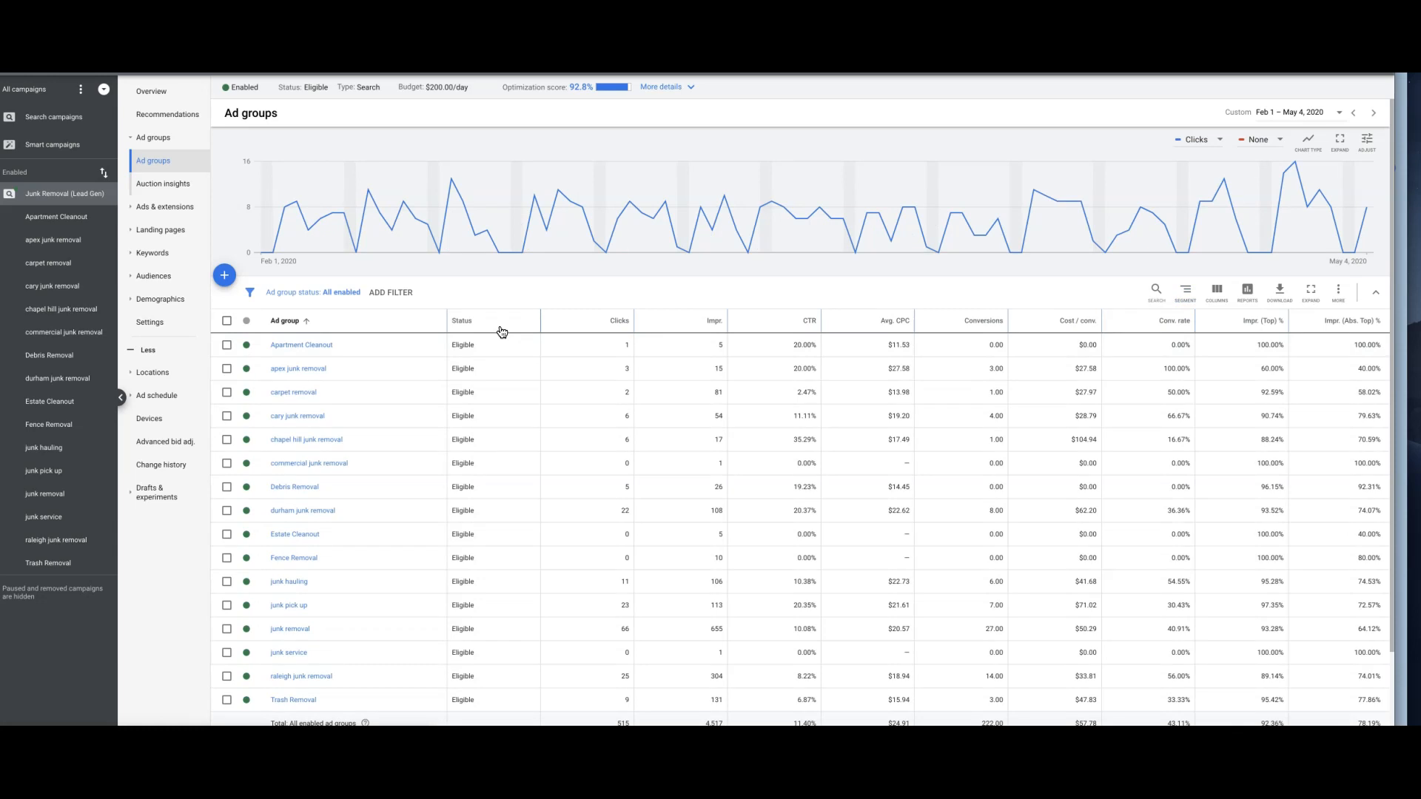
left_click(401, 353)
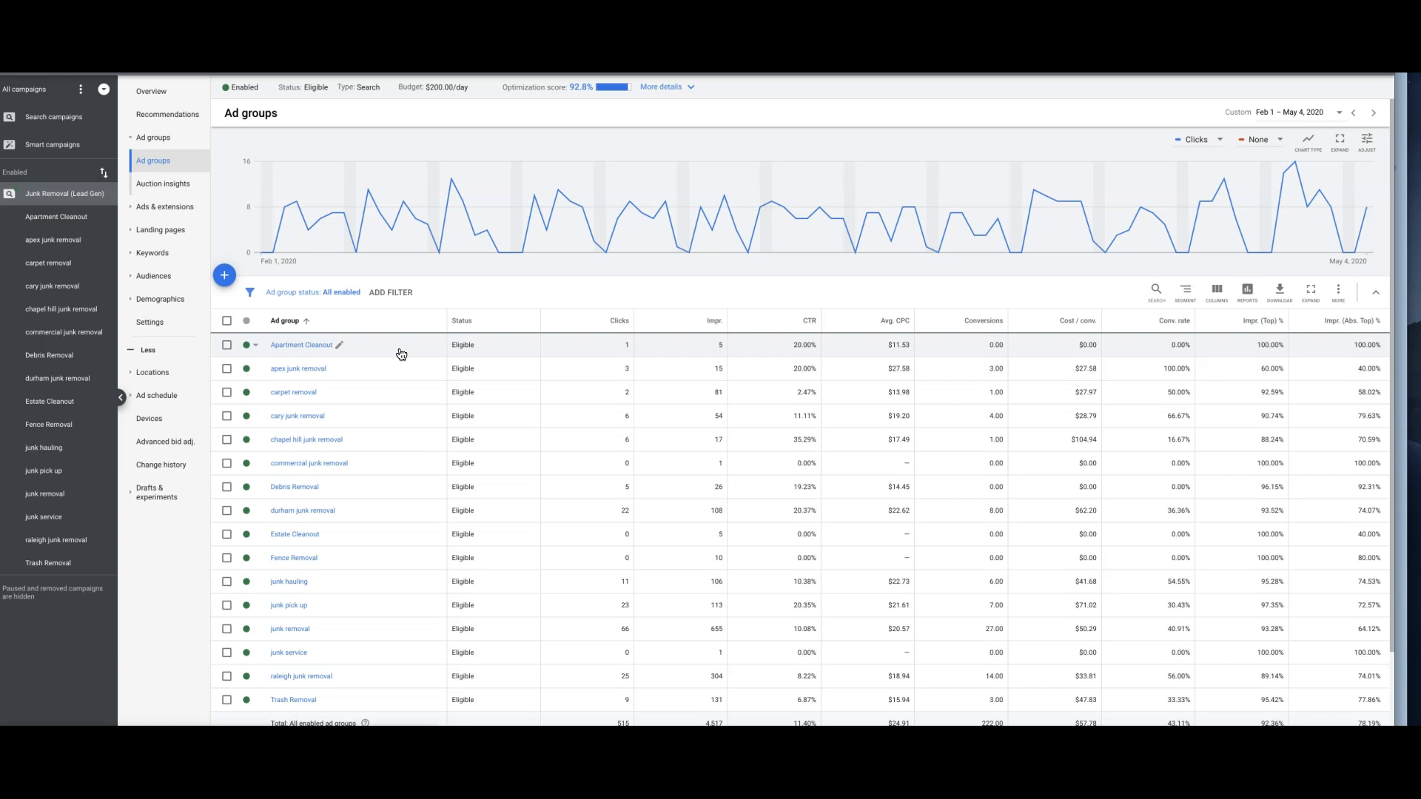
left_click(375, 408)
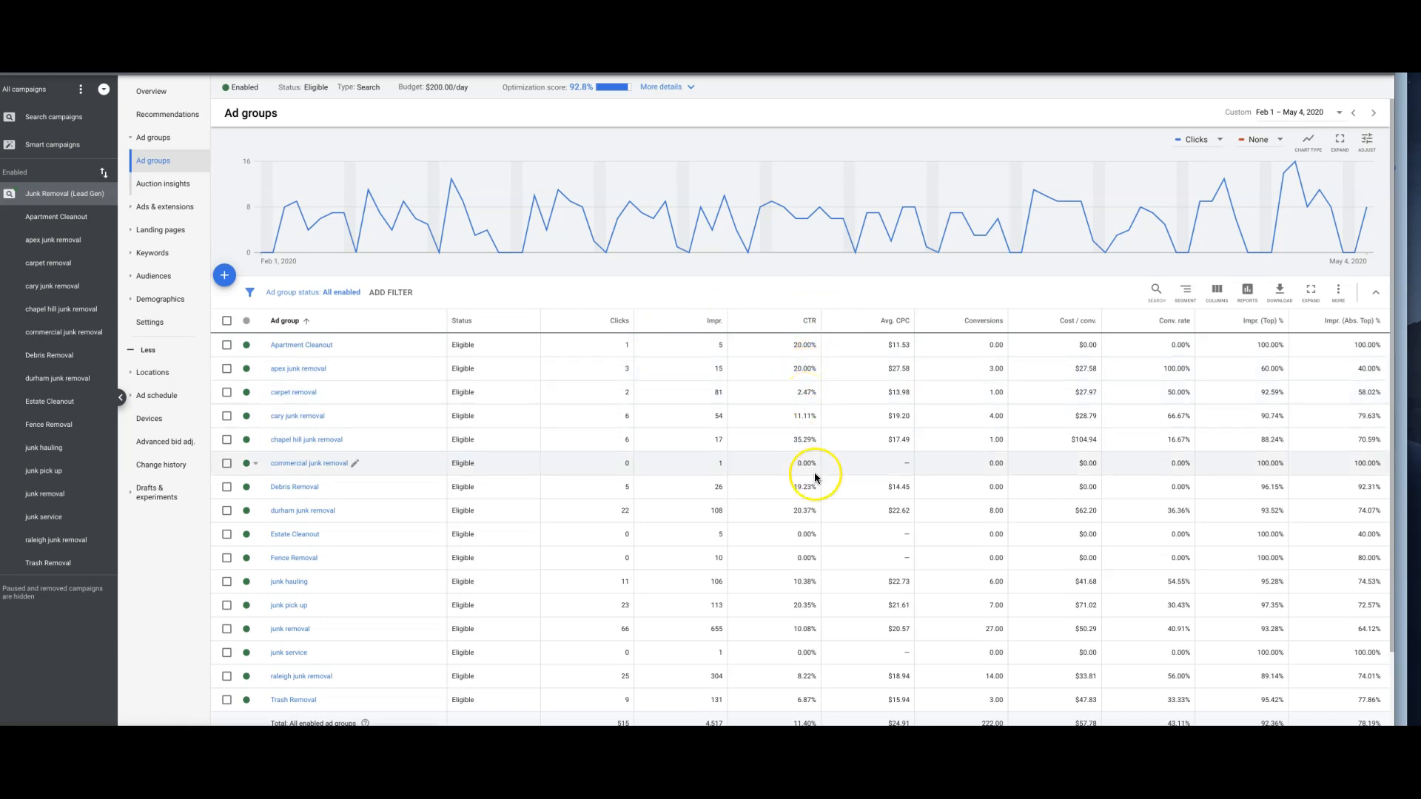
scroll(814, 474, "down", 2)
scroll(816, 477, "down", 1)
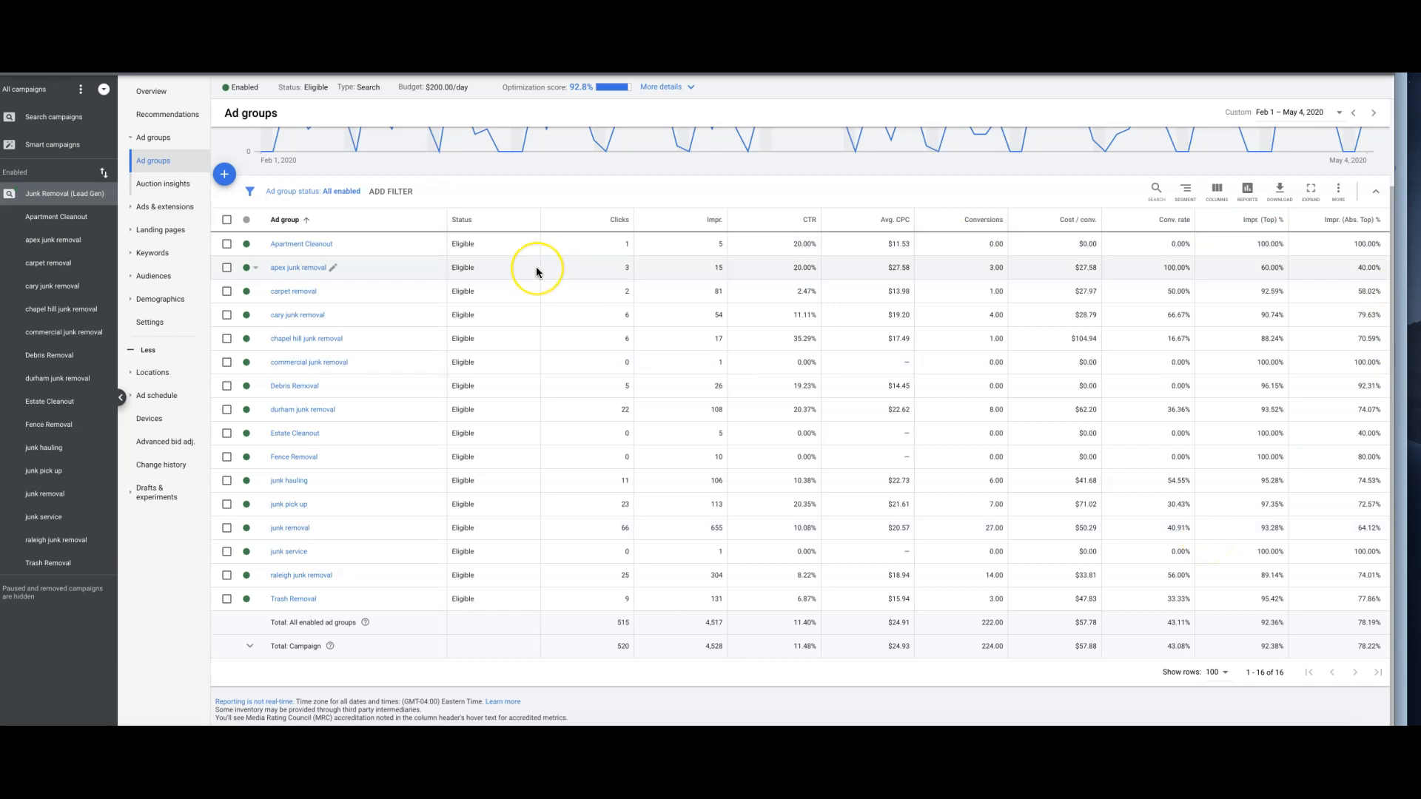
- Open the campaign's Bidding settings and preview the target cost per action option, leaving it unselected
left_click(154, 326)
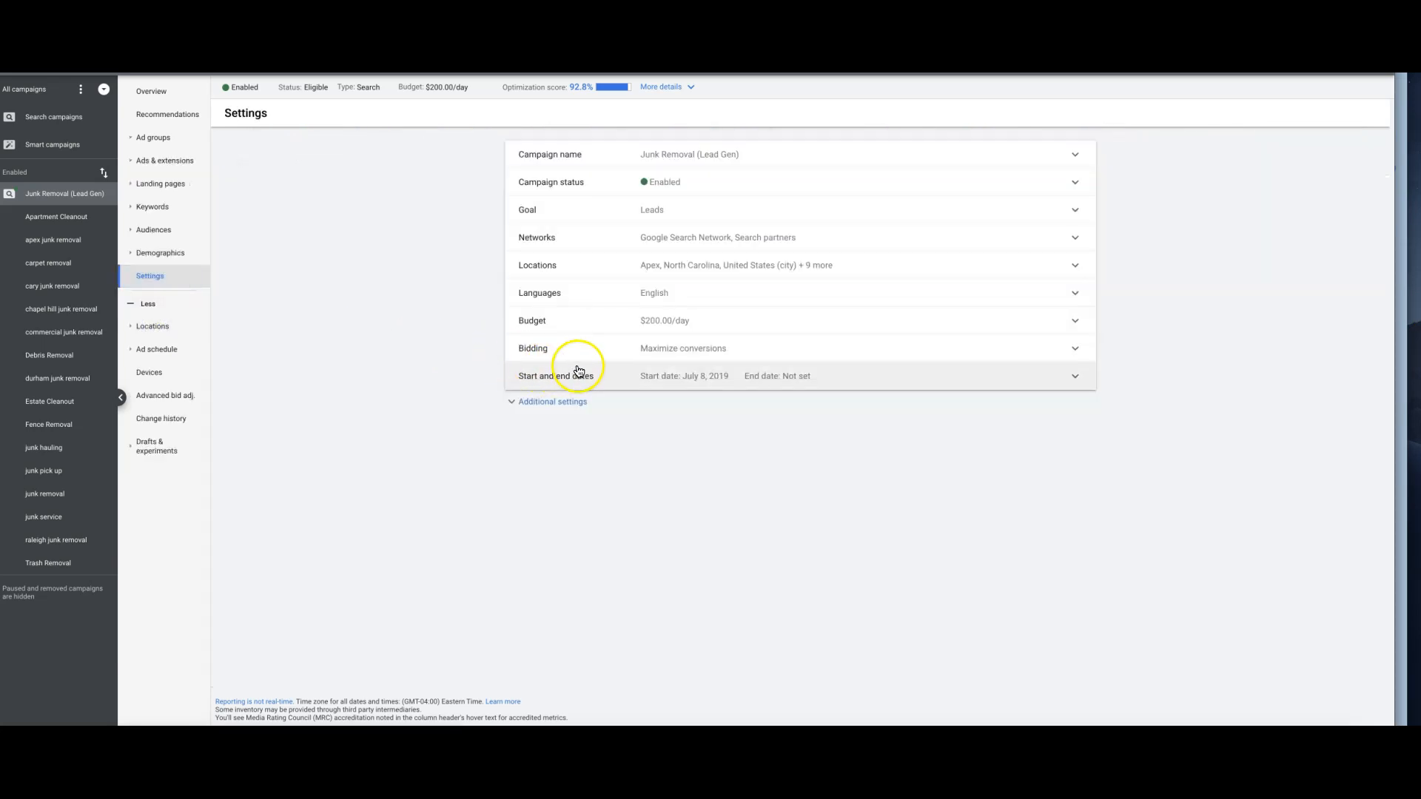
left_click(593, 351)
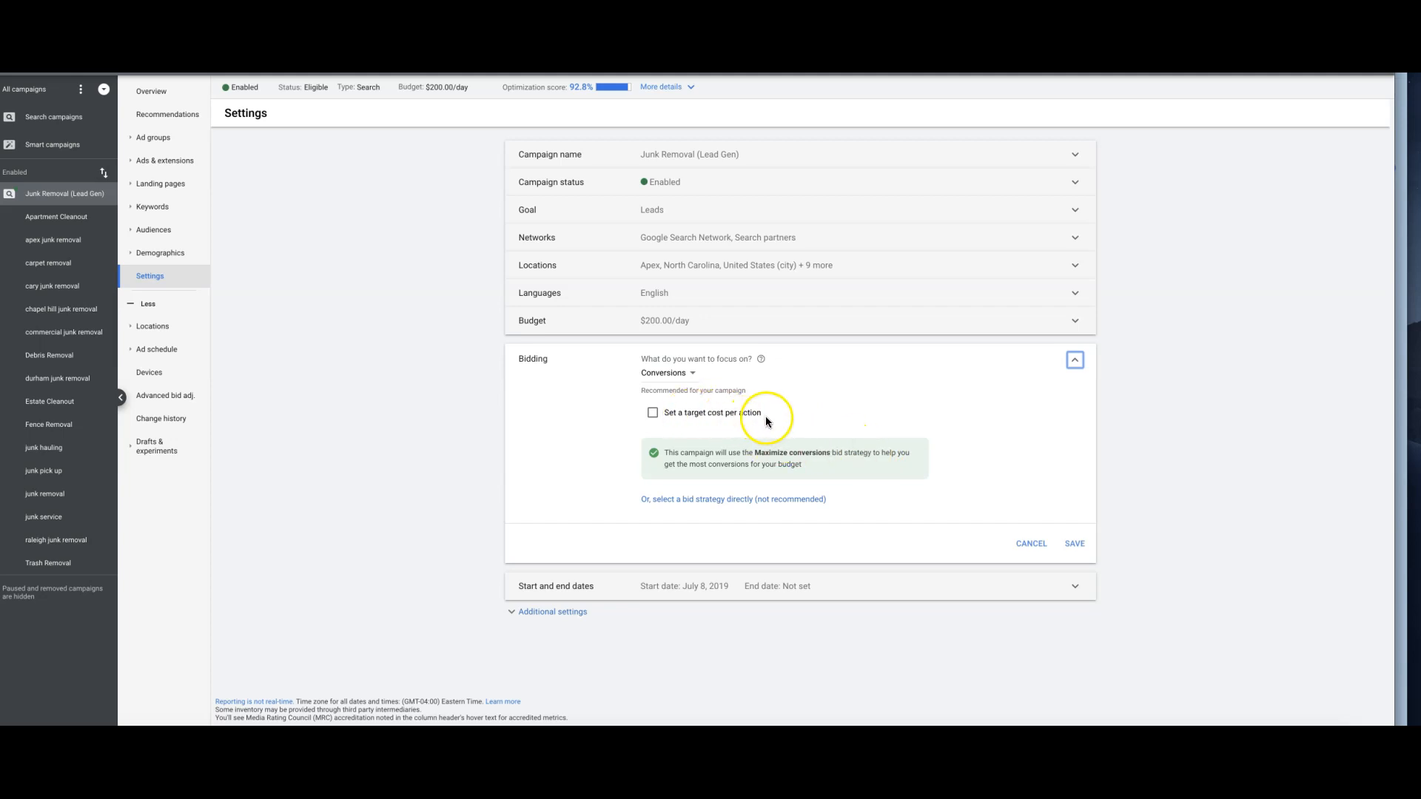
left_click(653, 412)
left_click(660, 448)
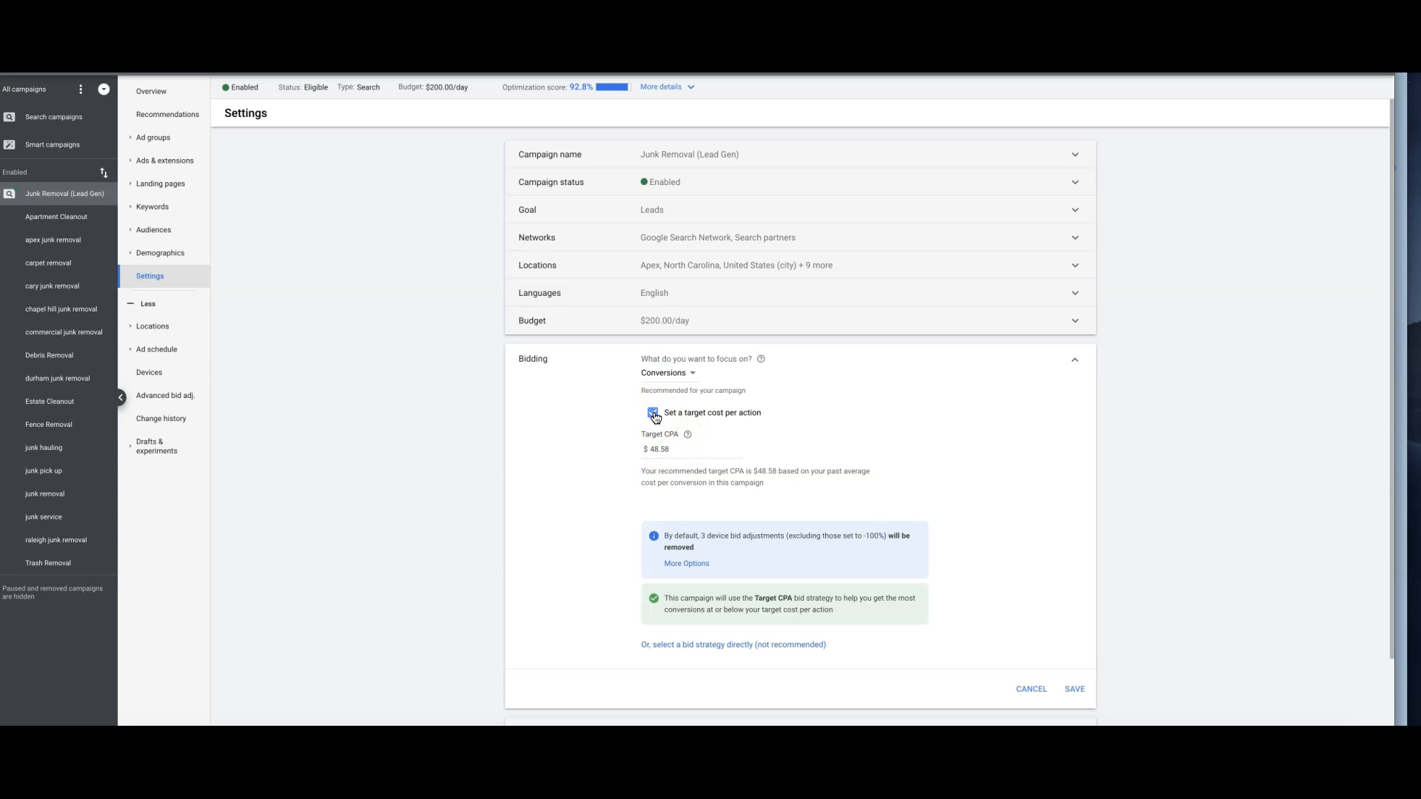
left_click(653, 413)
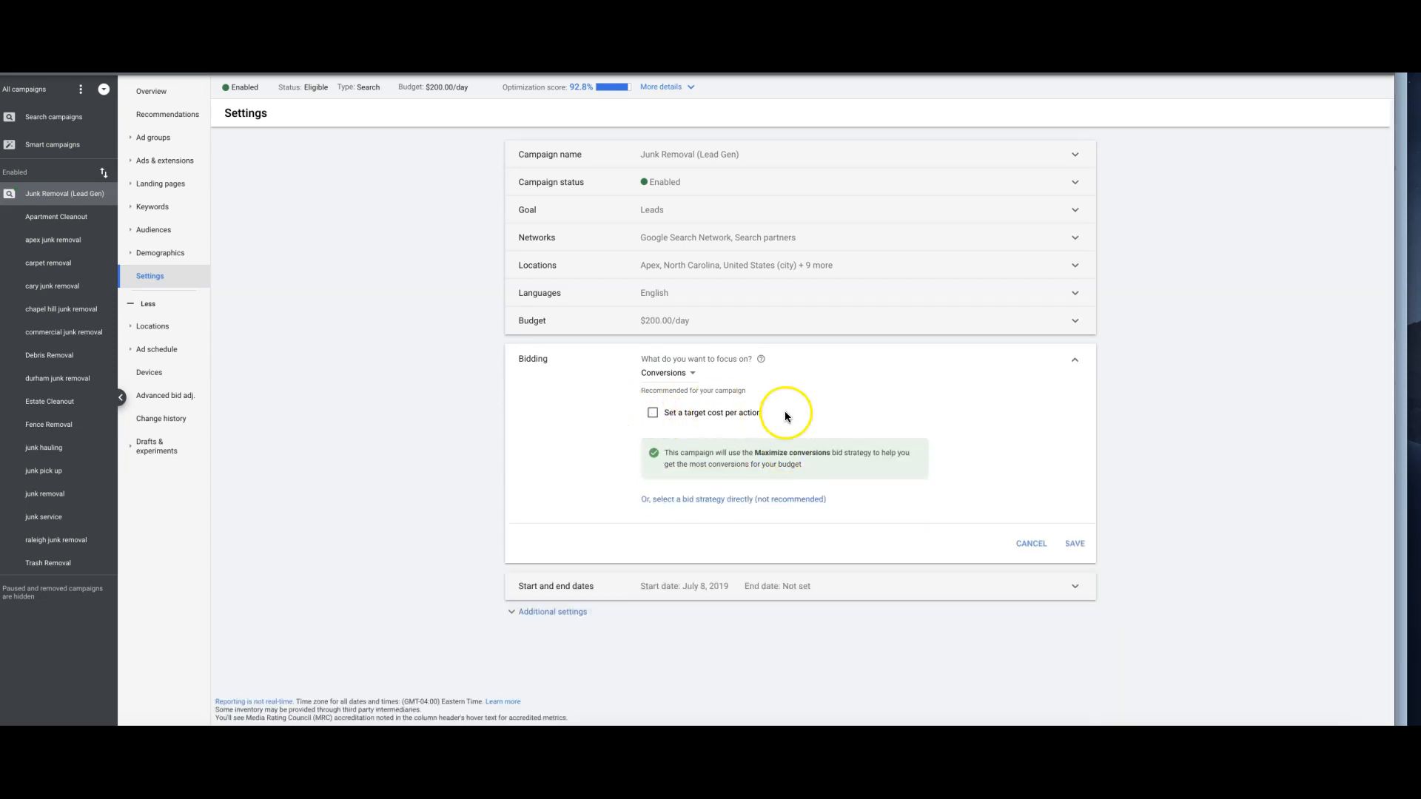